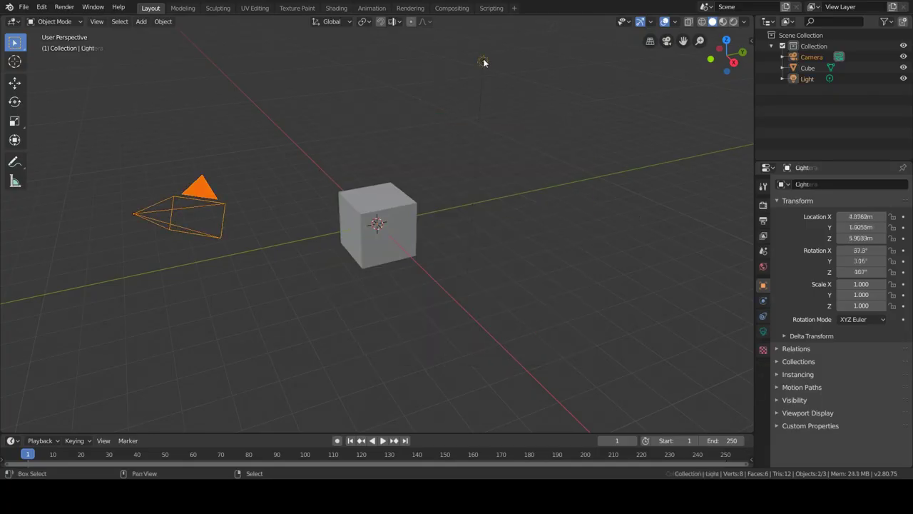
Delete the camera and light, then remove the right half of the cube's mesh
key("Delete")
left_click(418, 240)
key("Tab")
key("ctrl+r")
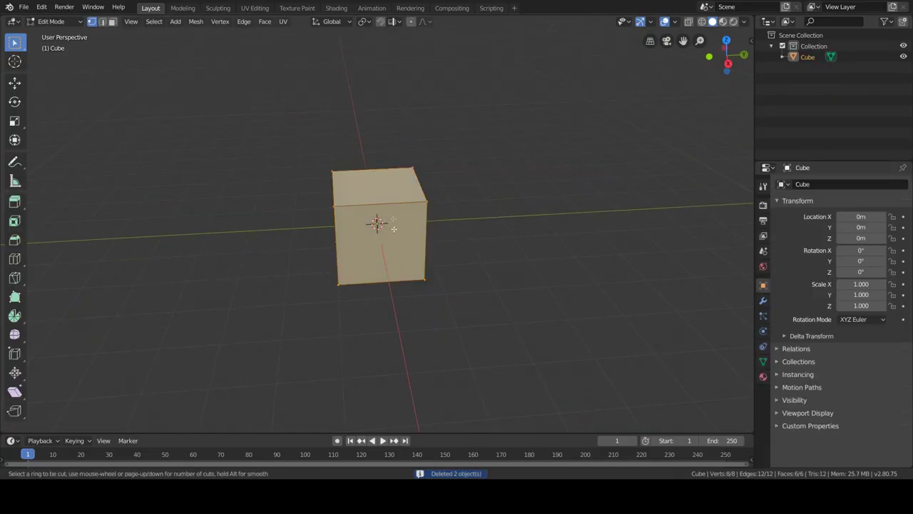
key("grave")
left_click(460, 245)
left_click(414, 214)
key("x")
left_click(457, 342)
Add a Mirror modifier to the cube mirroring across the Y axis
left_click(762, 301)
left_click(842, 184)
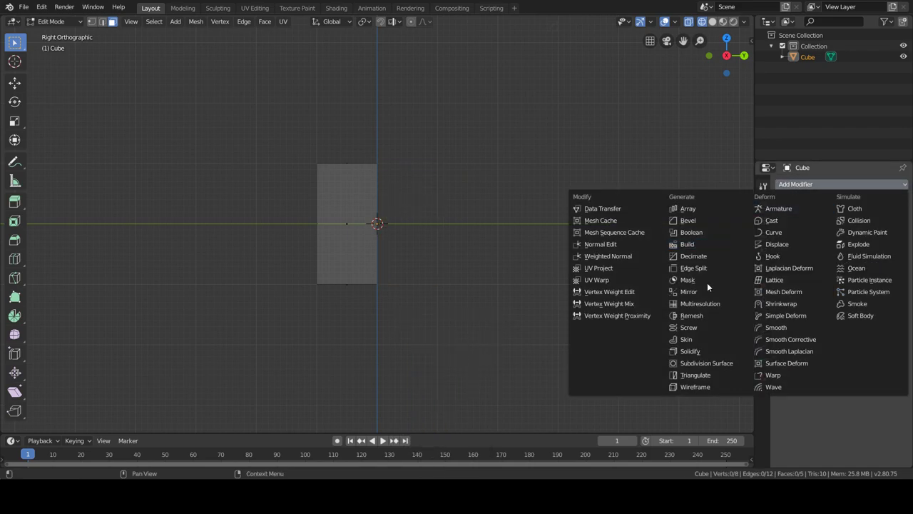
left_click(702, 291)
left_click(783, 255)
Lengthen the block by moving its end face along Y
left_click(452, 294)
middle_click_drag(453, 294, 346, 264)
key("g")
key("y")
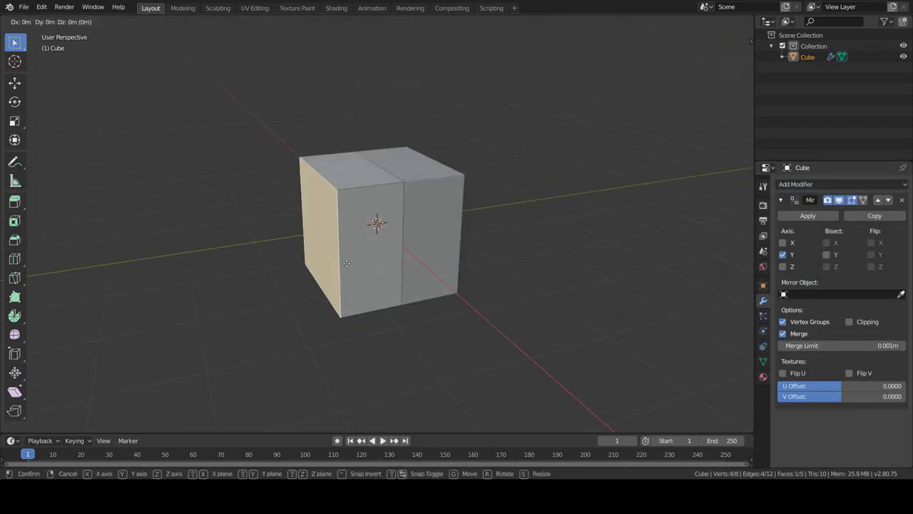
left_click(291, 263)
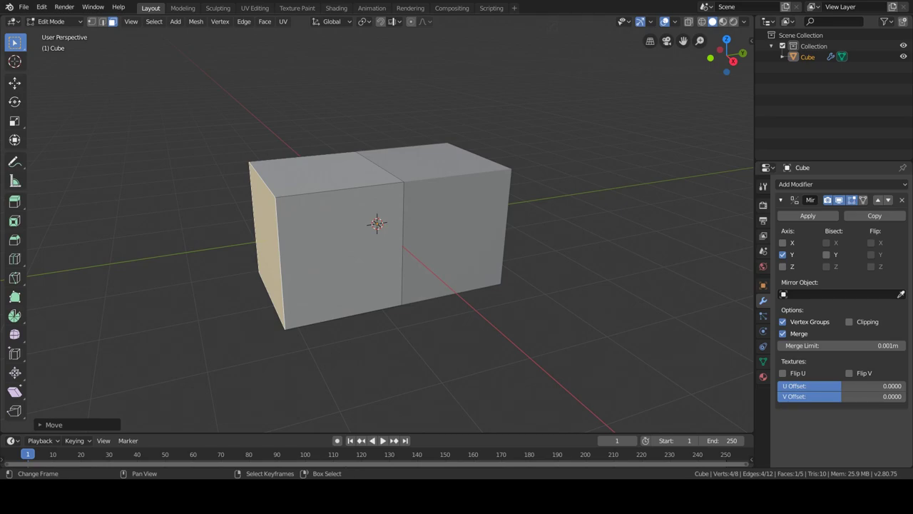
Add an edge loop and sink the top strip face along Z into a notch
middle_click_drag(340, 227, 349, 287)
left_click(335, 243)
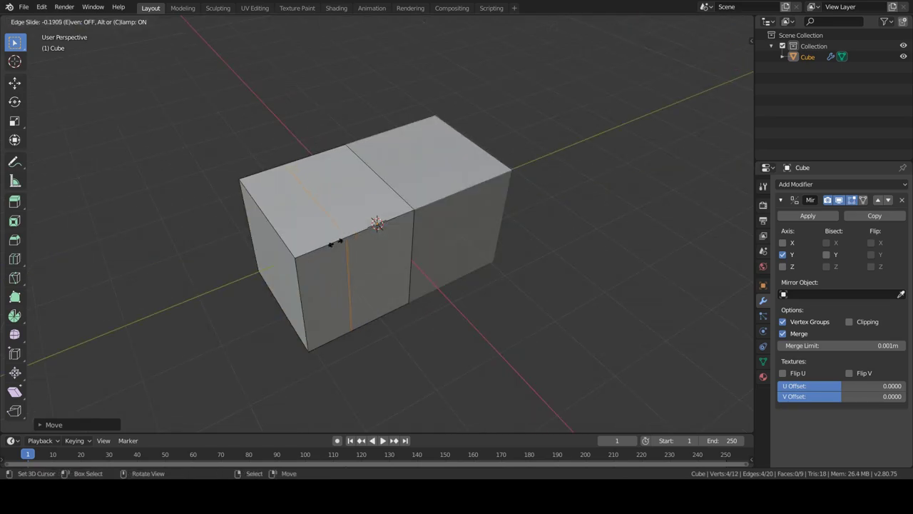
middle_click_drag(293, 193, 279, 230)
key("ctrl+r")
key("3")
left_click(268, 171)
key("g")
key("z")
left_click(353, 271)
Move the block's end face along Y to step the top
left_click(321, 249)
key("g")
key("y")
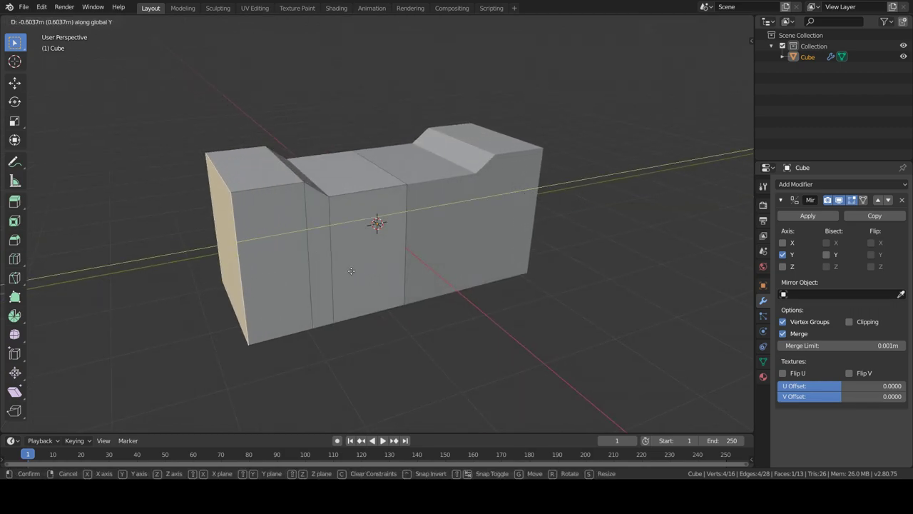
left_click(373, 269)
middle_click_drag(372, 269, 368, 261)
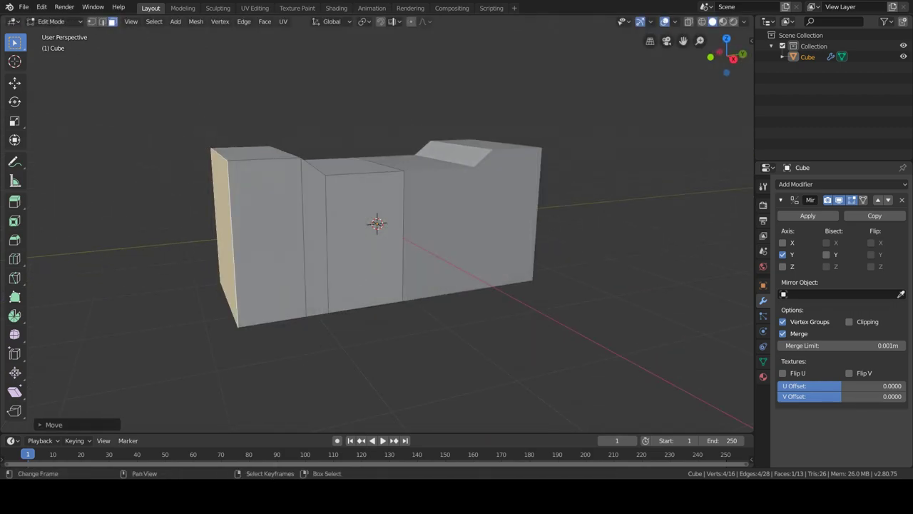
Add a centred edge loop, flatten it with Z scale 0, and view from the front
middle_click_drag(283, 275, 253, 270)
key("ctrl+r")
left_click(253, 270)
right_click(253, 270)
key("s")
key("z")
key("0")
key("Return")
key("KP_1")
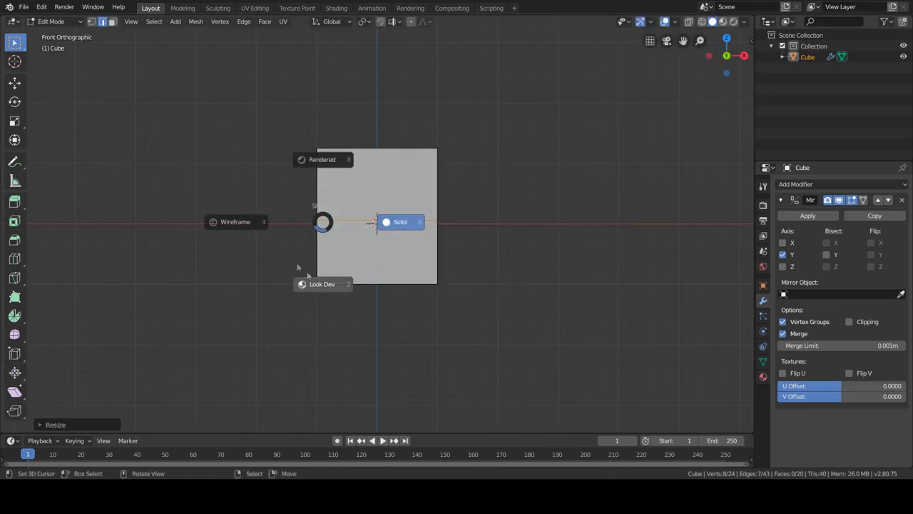
Delete the block's lower-half faces and turn on mirroring across Z
left_click(235, 221)
left_click_drag(287, 296, 446, 216)
key("x")
left_click(477, 336)
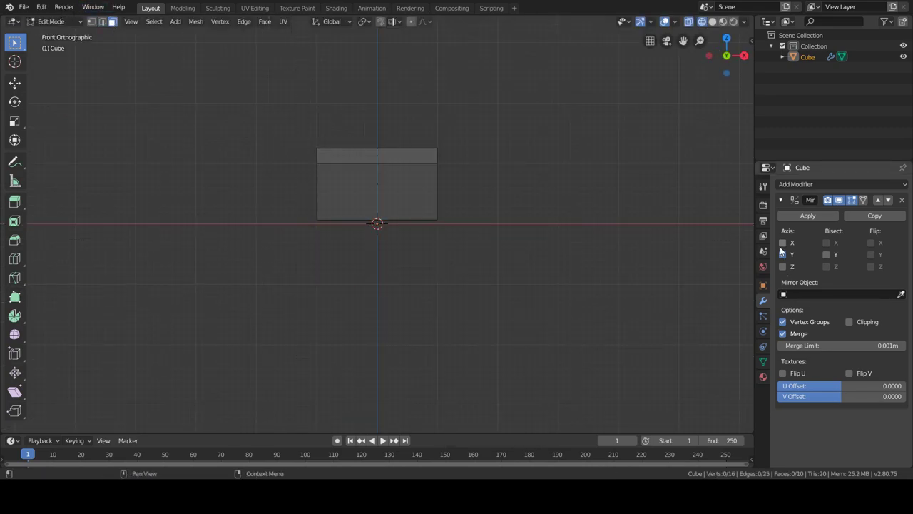
middle_click_drag(712, 279, 642, 301)
key("shift+z")
left_click(783, 266)
left_click(782, 242)
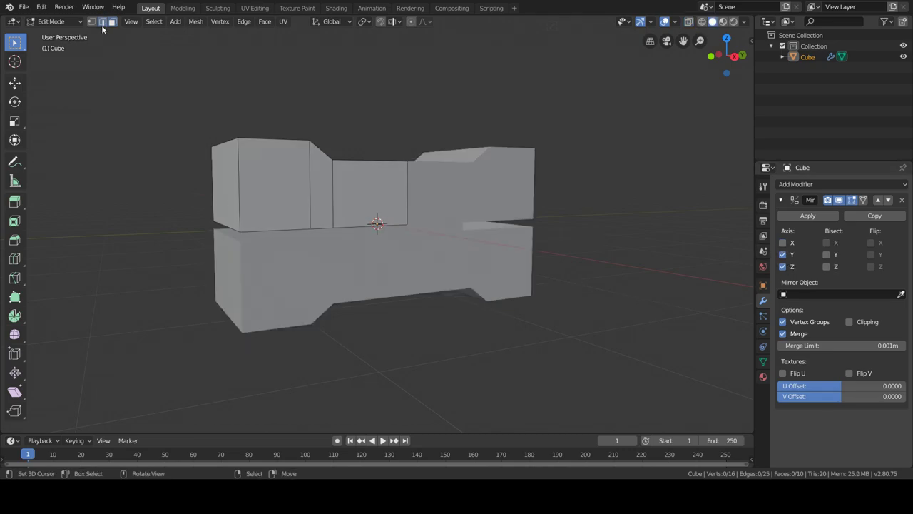
scroll(268, 276, "up", 3)
Close the gap at the seam edge loop and enable mirror clipping
middle_click_drag(269, 276, 272, 271)
left_click(312, 235, "alt")
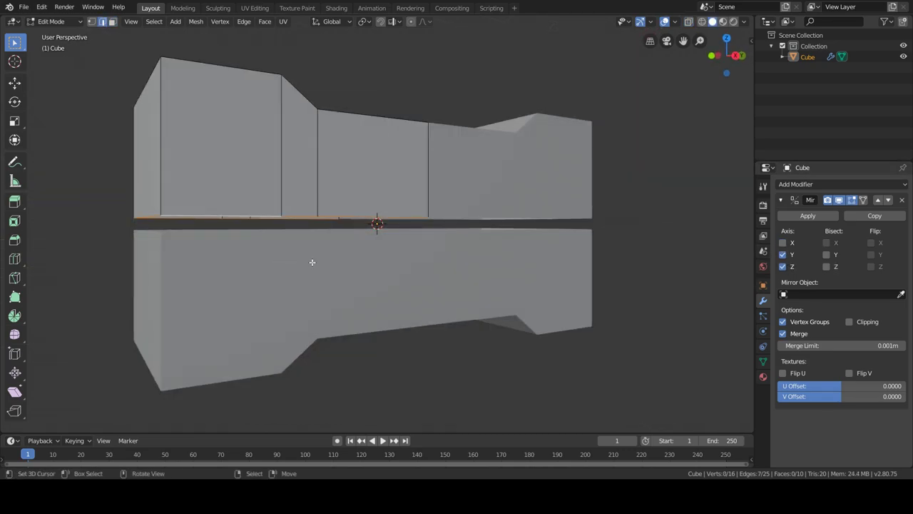
key("g")
key("z")
left_click(312, 261)
left_click(849, 322)
Add a new edge loop cut across the block
middle_click_drag(250, 242, 337, 262)
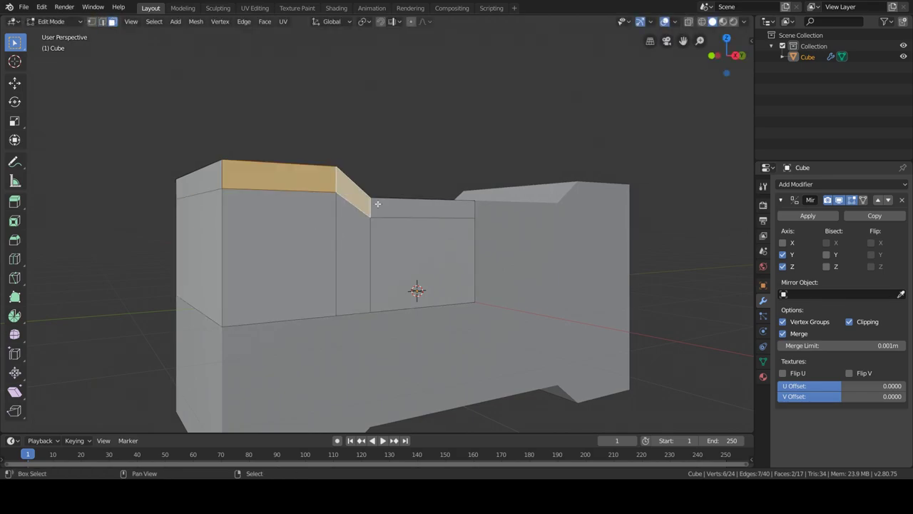
mouse_move(378, 204)
middle_mouse_down()
mouse_move(283, 265)
mouse_move(305, 210)
middle_mouse_up()
scroll(283, 265, "down", 3)
key("ctrl+r")
left_click(385, 261)
Delete the left half of the mesh in wireframe view
key("z")
left_click(316, 262)
left_click_drag(240, 146, 384, 417)
left_click_drag(211, 112, 373, 375)
key("x")
left_click(335, 113)
key("shift+z")
Extrude the side face loop outward into a raised rim and return to Object Mode
middle_click_drag(565, 312, 373, 302)
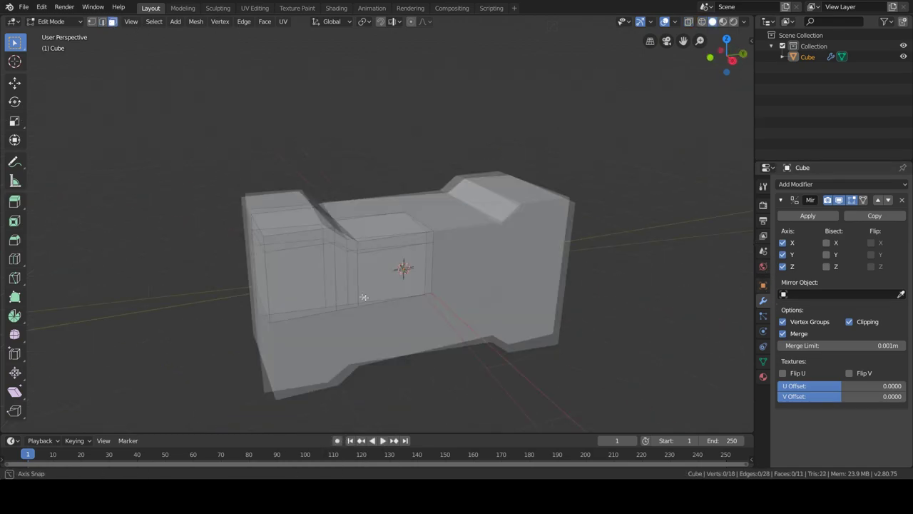
left_click(374, 257, "alt")
key("e")
left_click(495, 317)
key("Tab")
mouse_move(494, 317)
middle_mouse_down()
mouse_move(412, 249)
mouse_move(329, 307)
middle_mouse_up()
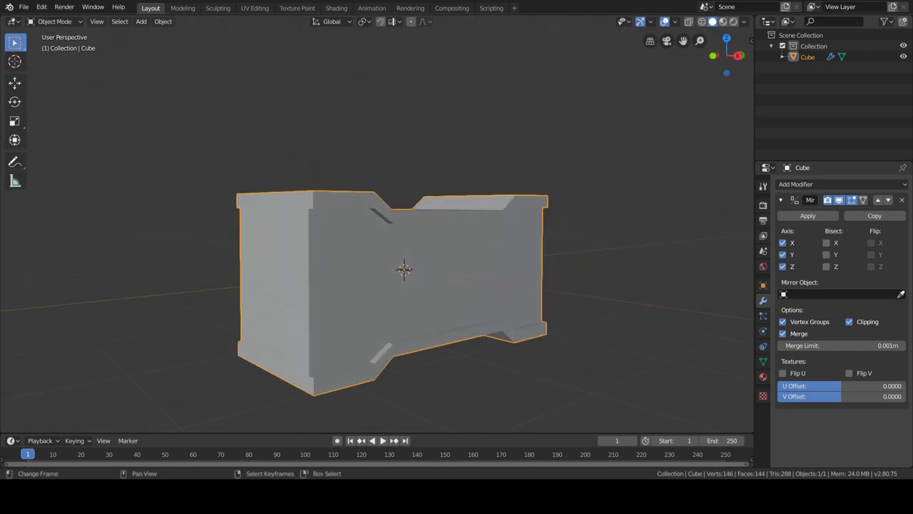
Extrude a top panel face on the hammer head
key("Tab")
left_click(357, 204)
middle_click_drag(356, 204, 316, 255)
left_click(316, 254)
key("e")
left_click(371, 251)
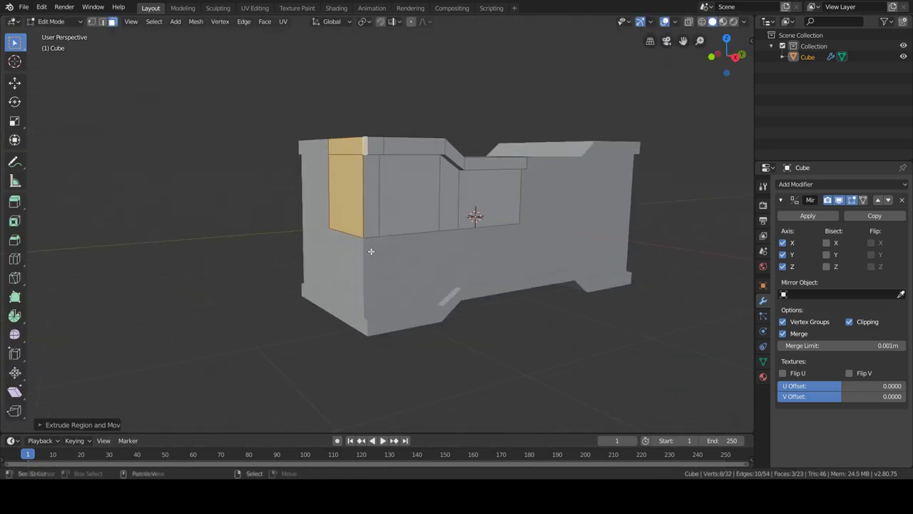
Extrude the top panel's edge upward and move it along Z for a stepped plate
scroll(371, 251, "up", 3)
key("ctrl+x")
key("2")
key("alt+z")
mouse_move(371, 251)
middle_mouse_down()
mouse_move(328, 195)
mouse_move(366, 328)
middle_mouse_up()
key("alt+z")
key("e")
left_click(366, 328)
key("g")
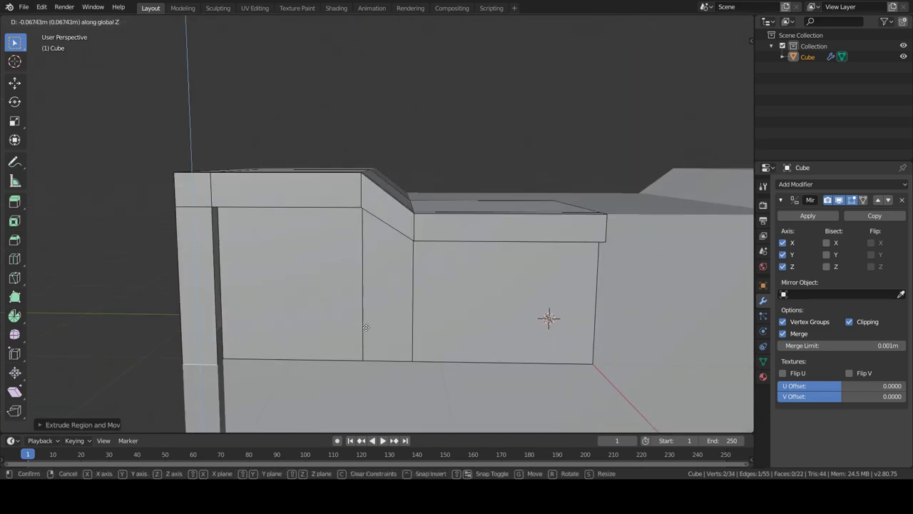
mouse_move(162, 197)
middle_mouse_down()
mouse_move(289, 188)
mouse_move(228, 373)
mouse_move(230, 327)
middle_mouse_up()
key("Tab")
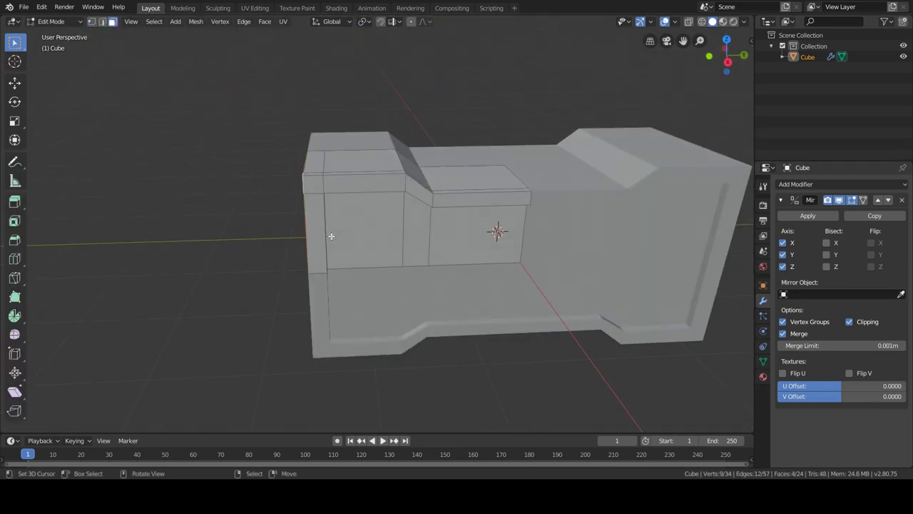
Extend the left block leftward and add an edge loop on it
left_click(368, 253)
key("ctrl+r")
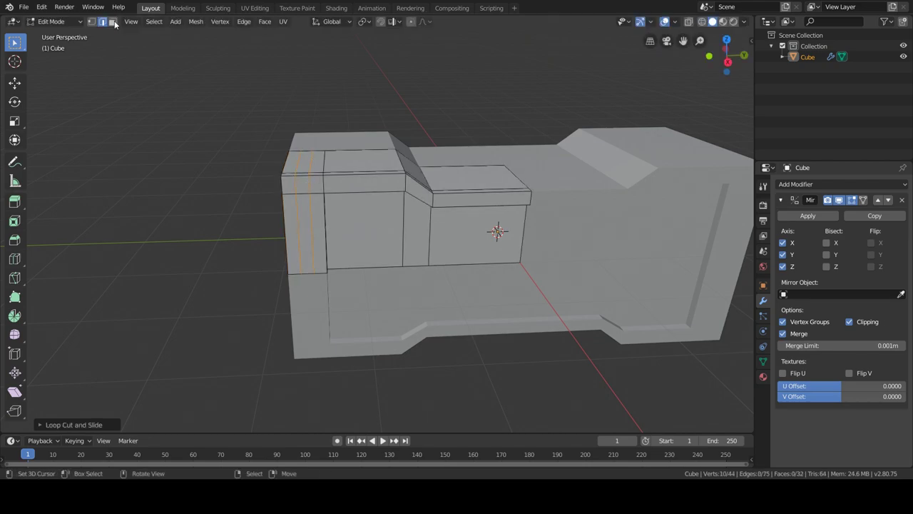
scroll(257, 161, "up", 3)
scroll(357, 235, "up", 2)
left_click(356, 239)
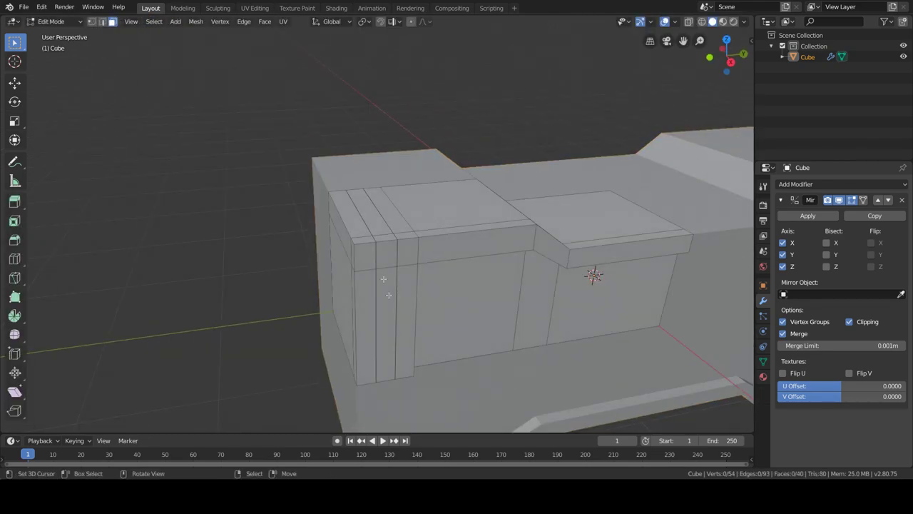
Scale a strip of faces over the top into a raised band and merge the edge strip
left_click(370, 227, "ctrl")
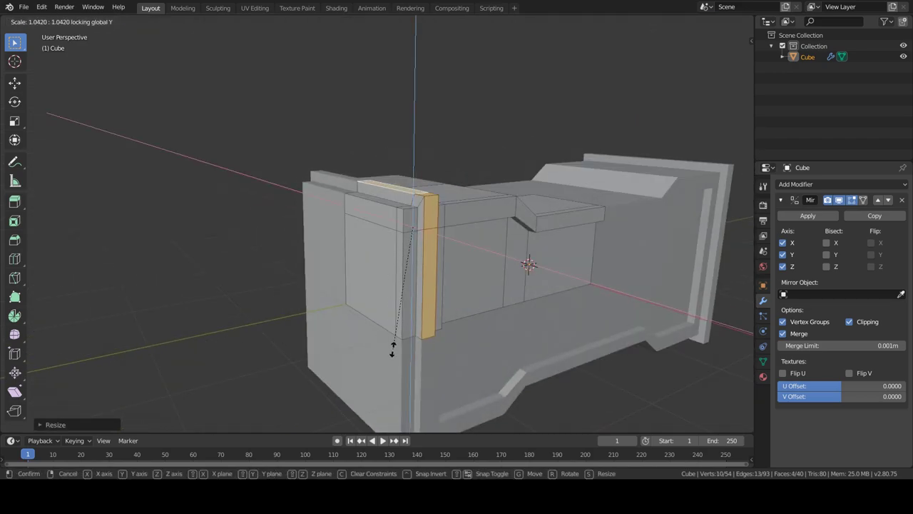
left_click(392, 349)
middle_click_drag(368, 333, 444, 273)
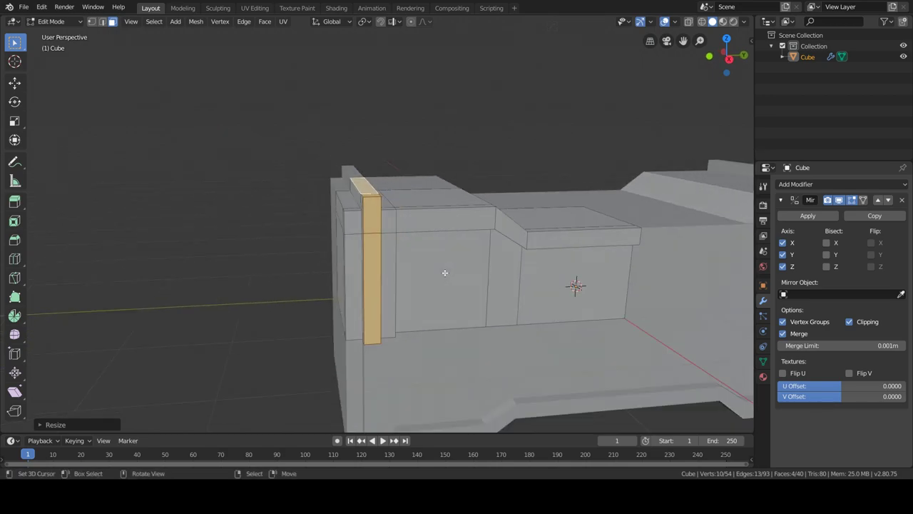
key("Tab")
key("Tab")
mouse_move(409, 261)
middle_mouse_down()
mouse_move(451, 283)
mouse_move(530, 235)
mouse_move(428, 282)
mouse_move(442, 285)
middle_mouse_up()
key("g")
left_click(496, 257)
scroll(497, 256, "down", 3)
Select three faces on the head's end, then move and scale them inward
left_click(389, 268)
left_click(385, 209)
left_click(356, 271)
key("alt+z")
key("alt+z")
key("g")
left_click(428, 279)
middle_click_drag(428, 279, 395, 246)
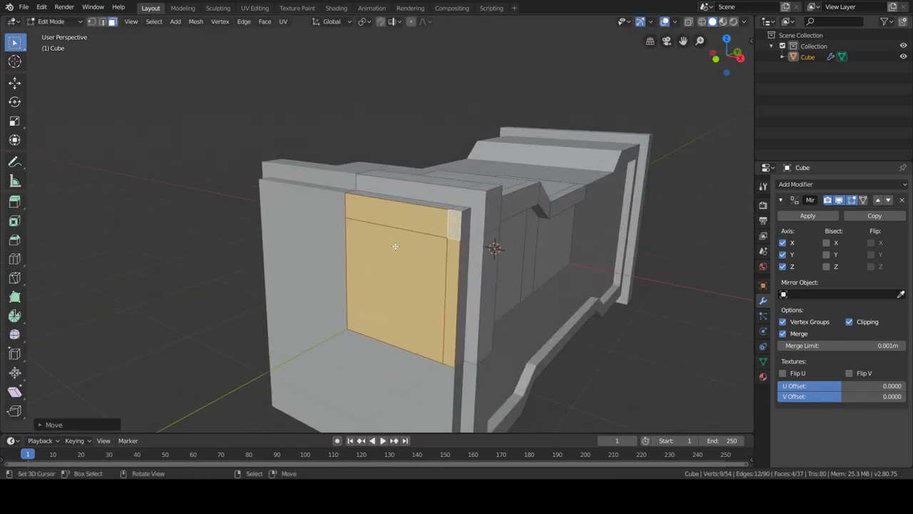
key("s")
left_click(457, 267)
Extrude the end faces along Y into a recessed end panel and leave Edit Mode
middle_click_drag(483, 271, 471, 243)
key("e")
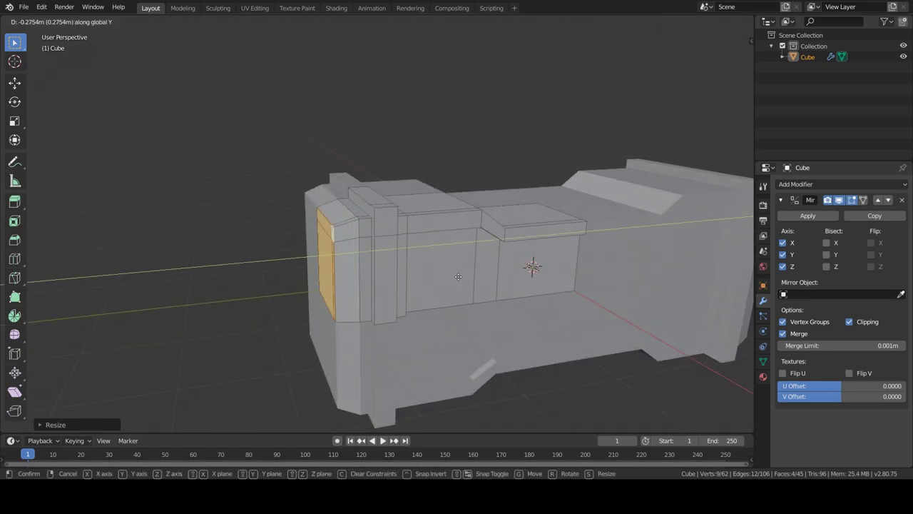
left_click(458, 276)
key("Tab")
mouse_move(451, 277)
middle_mouse_down()
mouse_move(378, 301)
mouse_move(439, 314)
mouse_move(404, 312)
mouse_move(416, 337)
middle_mouse_up()
scroll(377, 301, "down", 3)
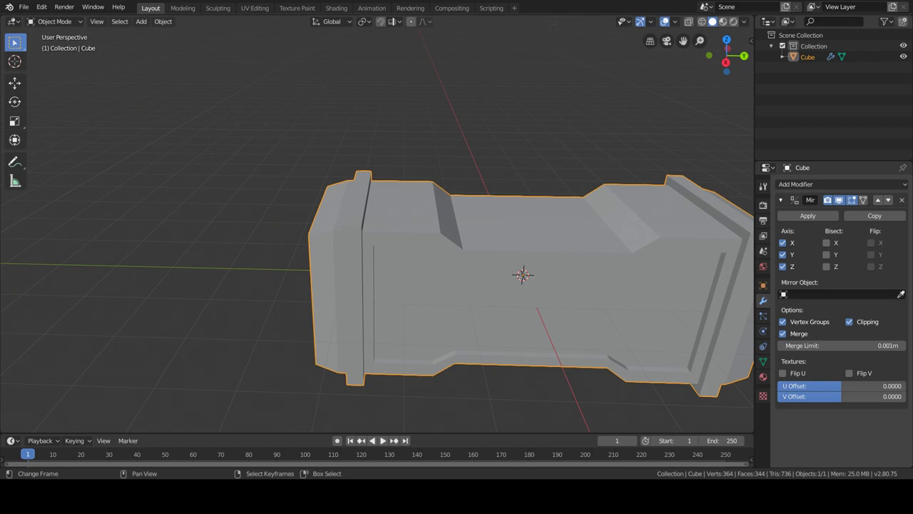
middle_click_drag(416, 337, 475, 293)
key("shift+a")
Add a cylinder on the hammer head, scaled down and flattened into a thin disc
left_click(547, 323)
key("g")
left_click(678, 304)
key("s")
key("shift+z")
left_click(570, 242)
key("s")
key("z")
left_click(647, 327)
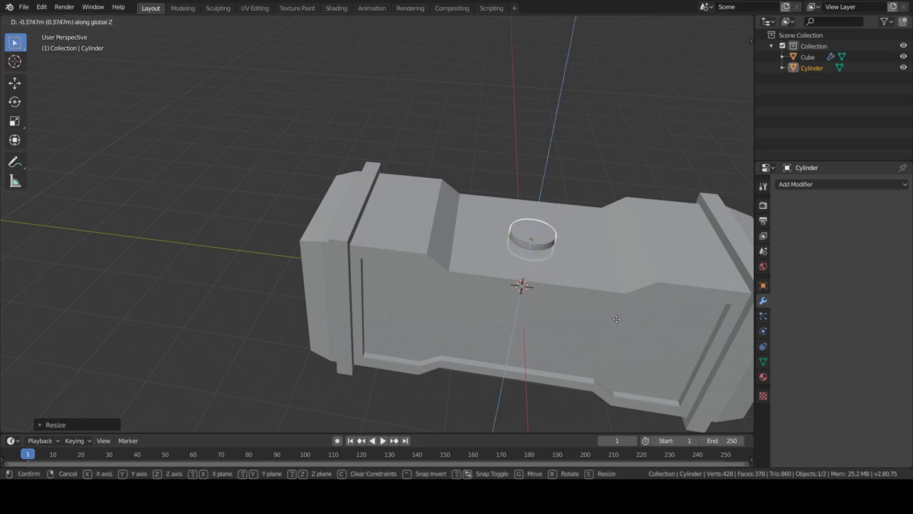
Add a small cube under the cylinder and flatten it into a slab
key("shift+a")
left_click(649, 278)
key("s")
left_click(567, 296)
key("g")
left_click(582, 270)
key("s")
left_click(648, 281)
In Edit Mode, select the slab's corner edges and run an F3-searched operator to make an octagonal plate
key("Tab")
middle_click_drag(648, 282, 440, 342)
key("3")
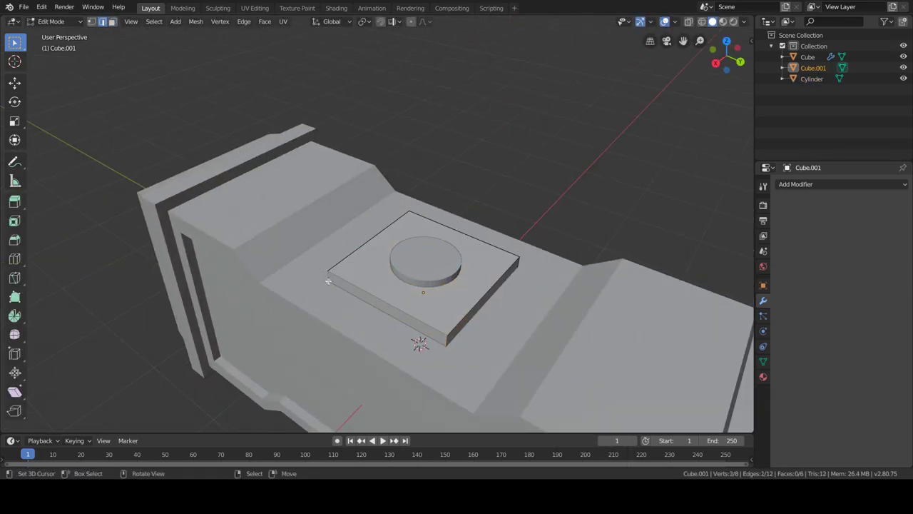
middle_click_drag(330, 282, 375, 285)
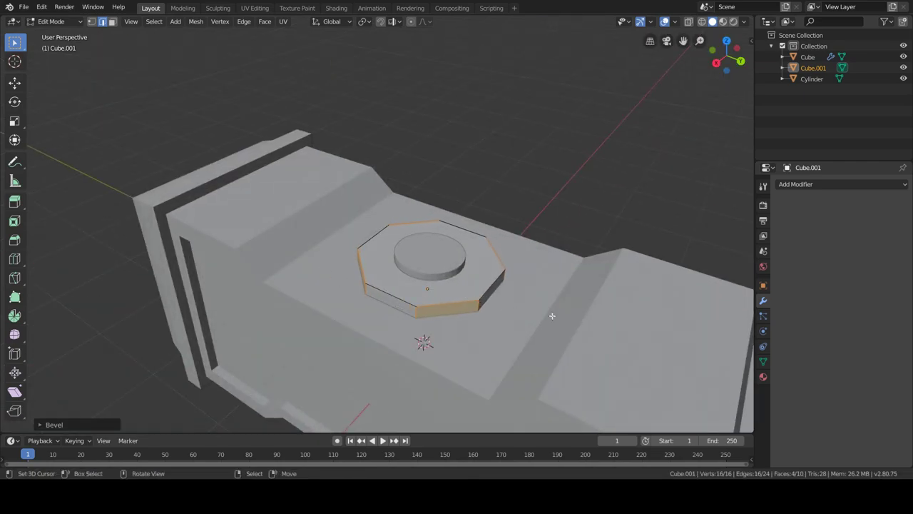
key("F3")
type("E")
key("Return")
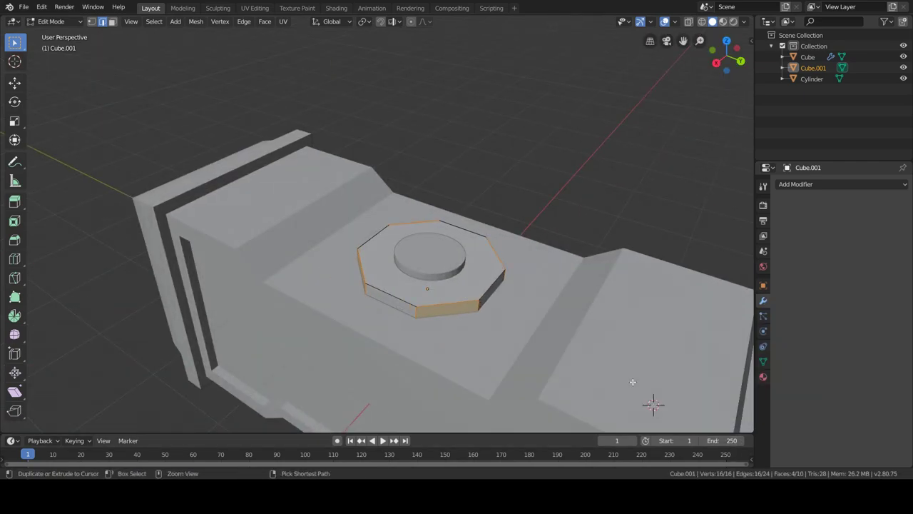
middle_click_drag(652, 401, 364, 244)
With Normal transform orientation, extrude the octagonal plate's side faces into tabs
left_click(331, 21)
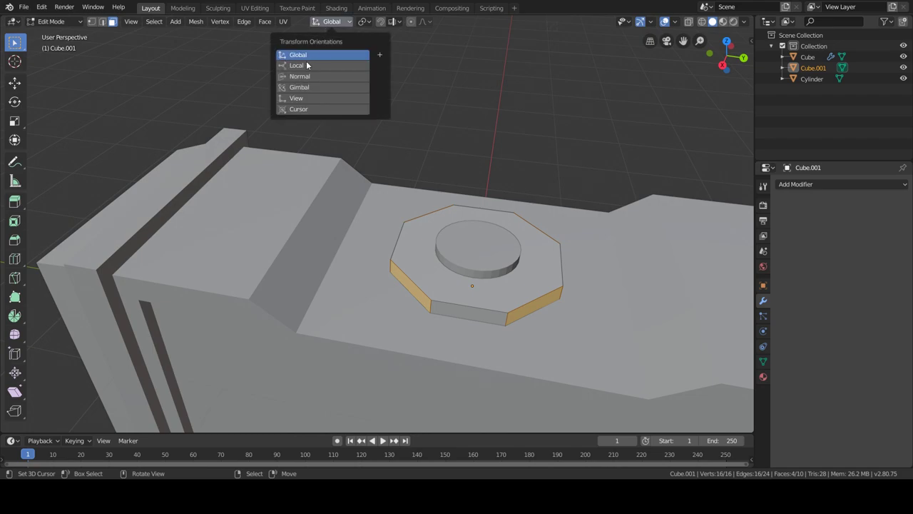
left_click(303, 77)
left_click(413, 291)
key("e")
left_click(536, 309)
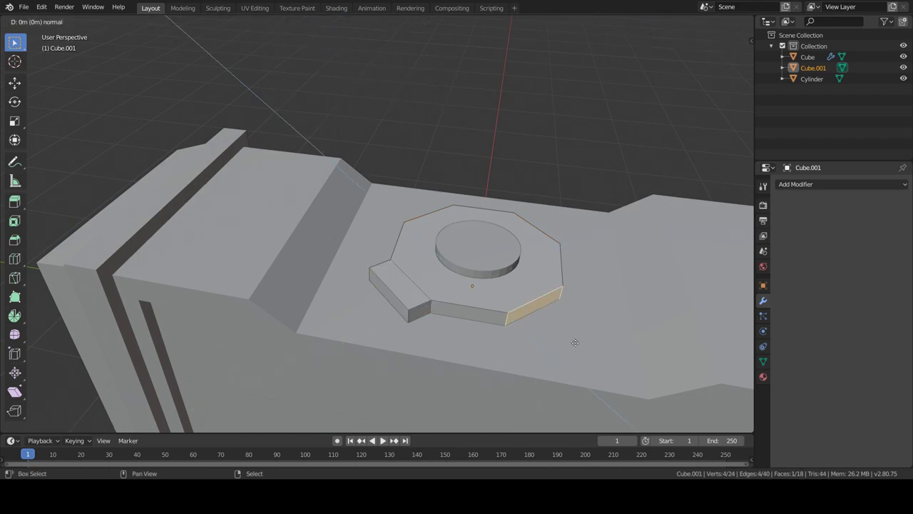
key("Escape")
middle_click_drag(710, 48, 443, 326)
mouse_move(611, 364)
middle_mouse_down()
mouse_move(542, 336)
mouse_move(738, 378)
mouse_move(453, 307)
mouse_move(359, 221)
mouse_move(499, 267)
middle_mouse_up()
Bevel the edge loop around the octagon base with Ctrl+B
key("2")
left_click(454, 308, "alt+shift")
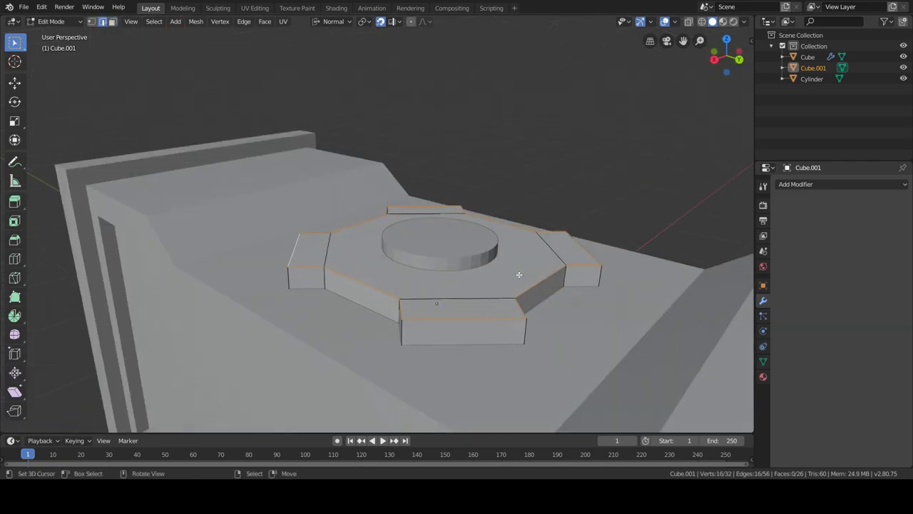
key("ctrl+b")
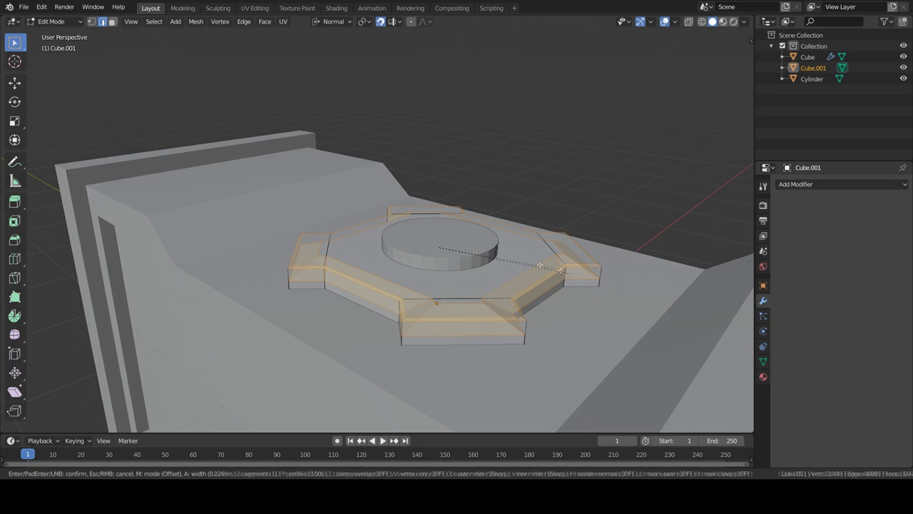
left_click(592, 264)
key("Tab")
mouse_move(592, 264)
middle_mouse_down()
mouse_move(600, 257)
mouse_move(451, 218)
middle_mouse_up()
Add a new cube at the octagon plate and scale its height to fit over the head's centre
key("shift+s")
key("shift+a")
left_click(531, 255)
key("s")
key("z")
left_click(548, 258)
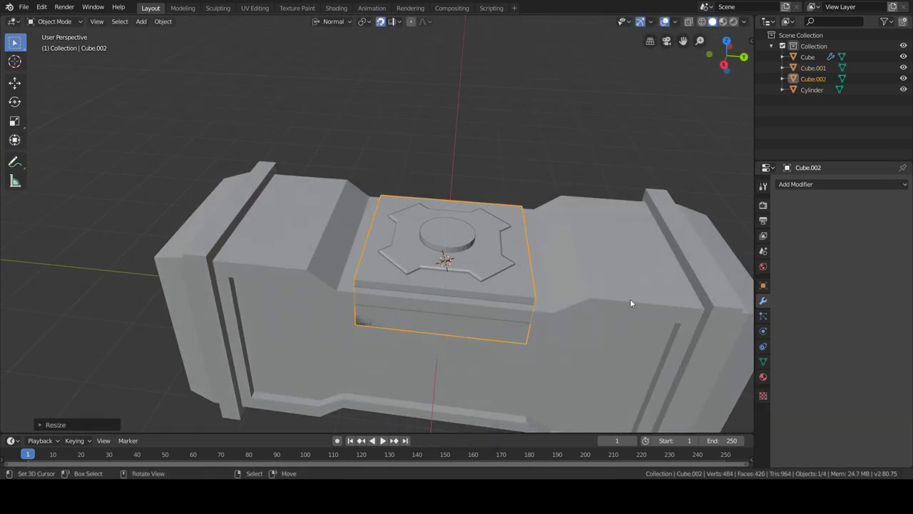
key("s")
key("z")
left_click(605, 283)
Select the main hammer head object and enter Edit Mode
mouse_move(606, 283)
middle_mouse_down()
mouse_move(419, 280)
mouse_move(427, 268)
mouse_move(450, 279)
middle_mouse_up()
scroll(427, 268, "up", 3)
left_click(428, 265)
key("Tab")
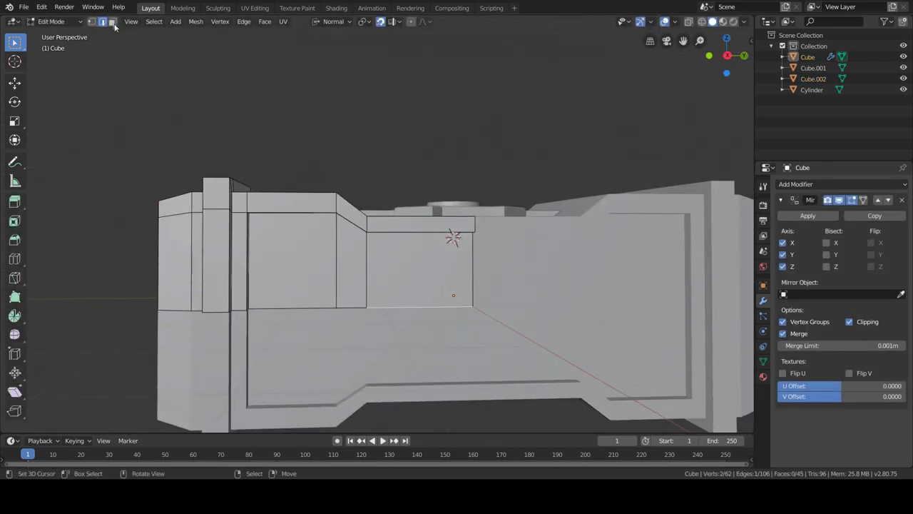
Bevel the selected edges on top of the hammer head
middle_click_drag(331, 240, 104, 28)
key("ctrl+b")
mouse_move(333, 293)
middle_mouse_down()
mouse_move(434, 294)
mouse_move(399, 285)
mouse_move(456, 292)
middle_mouse_up()
key("Tab")
key("Tab")
Move an edge on the head's side and extrude the centre face twice along its normal
key("g")
left_click(361, 309)
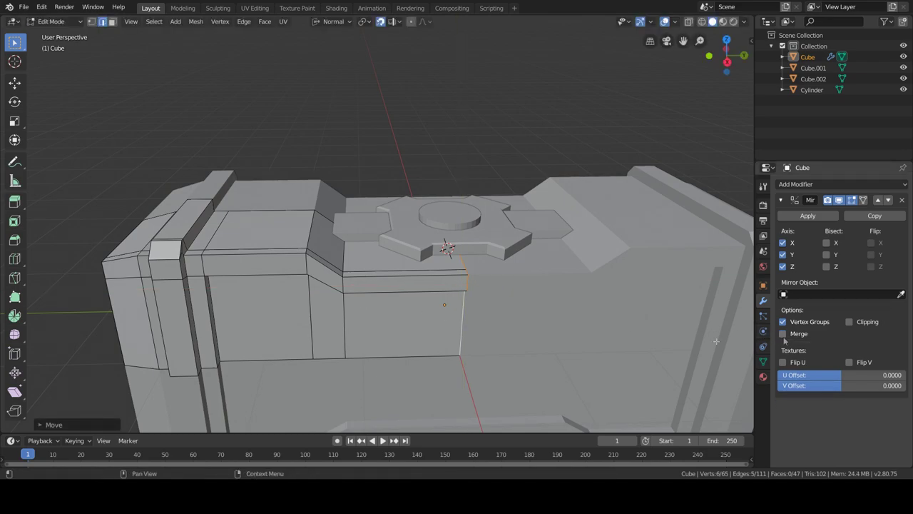
key("e")
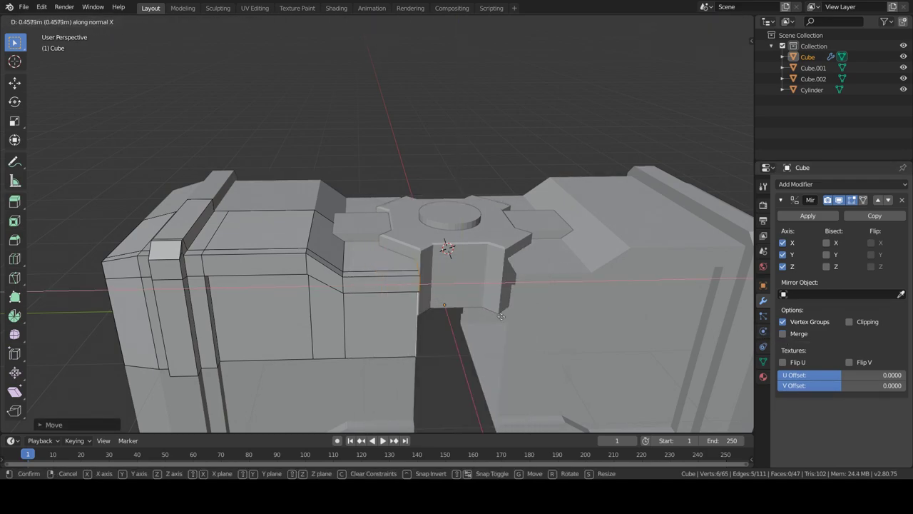
left_click(513, 319)
middle_click_drag(513, 319, 485, 335)
key("e")
left_click(490, 349)
key("Escape")
Delete the tall centre face on the head's side to open the channel
left_click(333, 21)
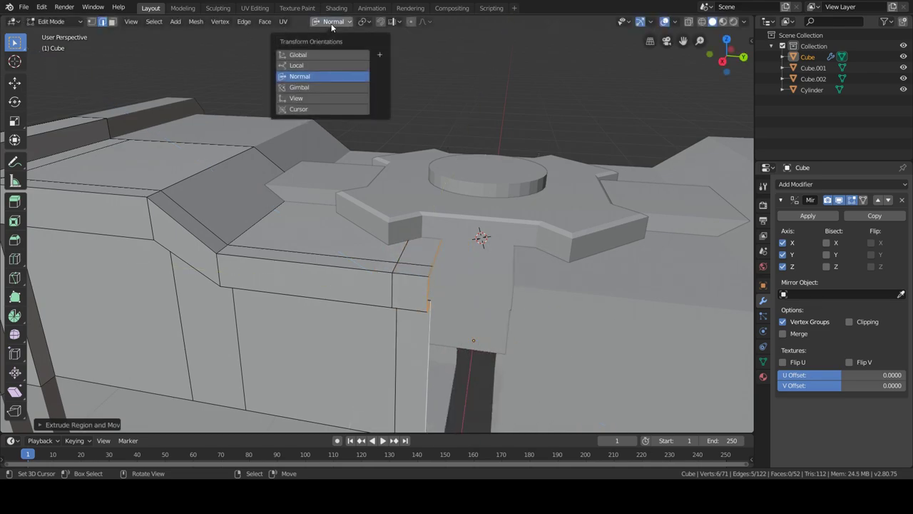
middle_click_drag(334, 159, 457, 214)
key("3")
left_click(451, 236)
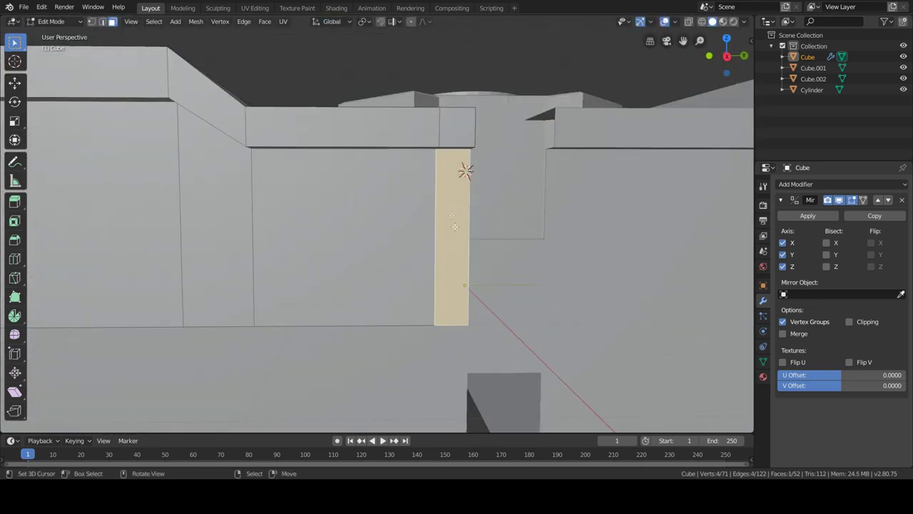
scroll(438, 117, "up", 2)
key("x")
left_click(426, 181)
middle_click_drag(426, 182, 447, 209)
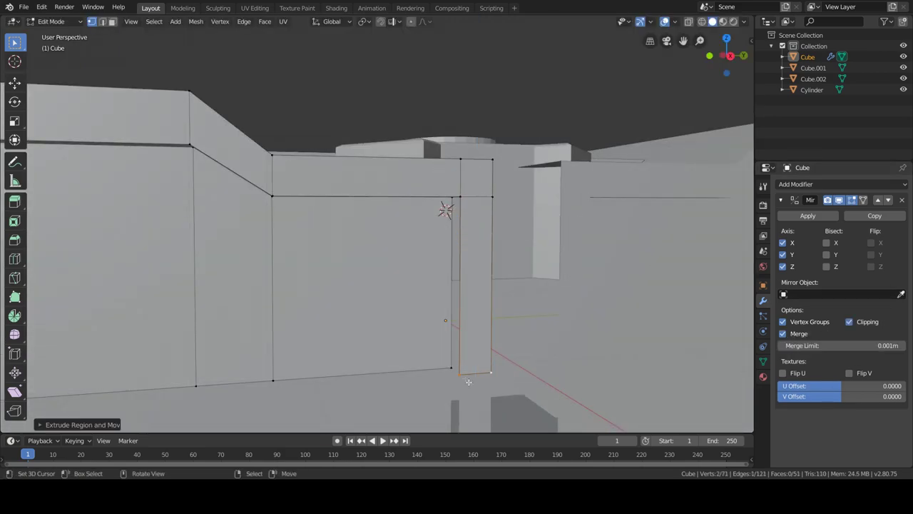
mouse_move(463, 194)
middle_mouse_down()
mouse_move(469, 288)
mouse_move(312, 234)
middle_mouse_up()
key("Tab")
key("Tab")
key("Tab")
key("Tab")
Inset a face inside the channel and scale the inset, locating it in wireframe view
middle_click_drag(316, 395, 363, 283)
key("z")
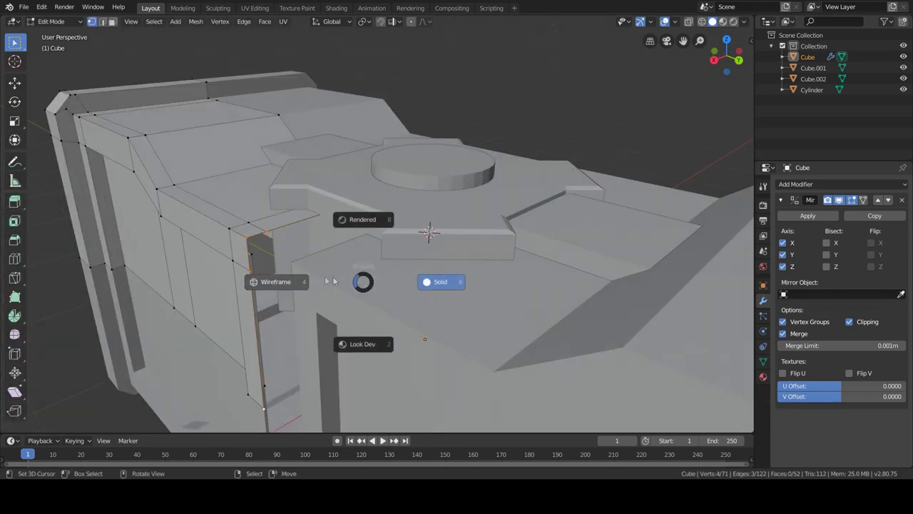
left_click(291, 284)
middle_click_drag(291, 283, 403, 191)
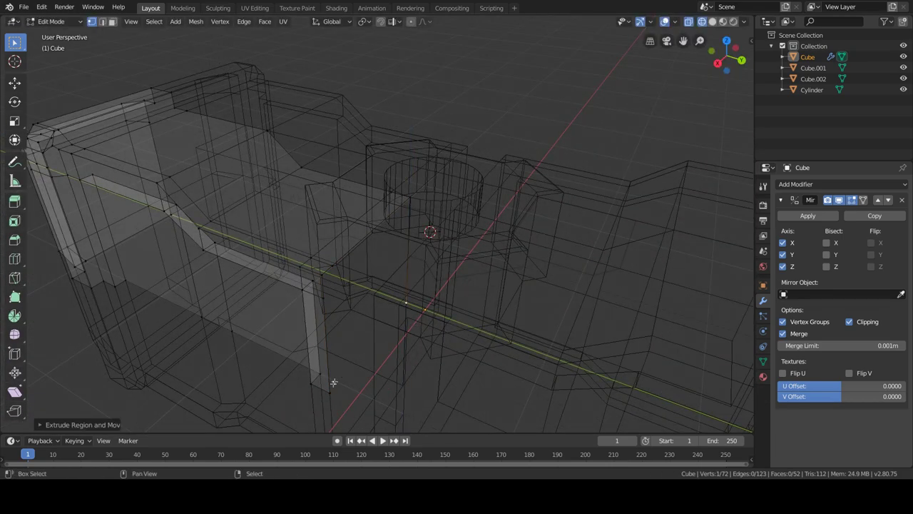
left_click(406, 202, "shift")
key("shift+z")
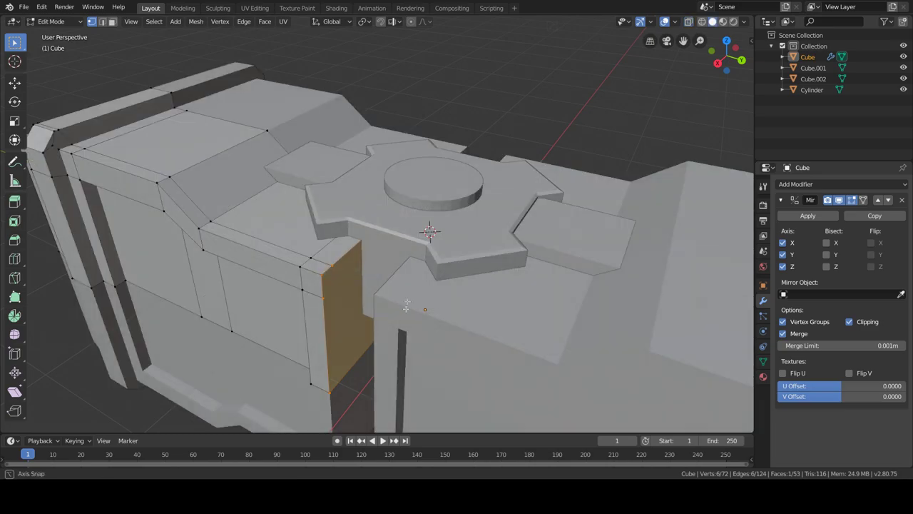
middle_click_drag(428, 214, 456, 236)
key("i")
left_click(648, 314)
key("s")
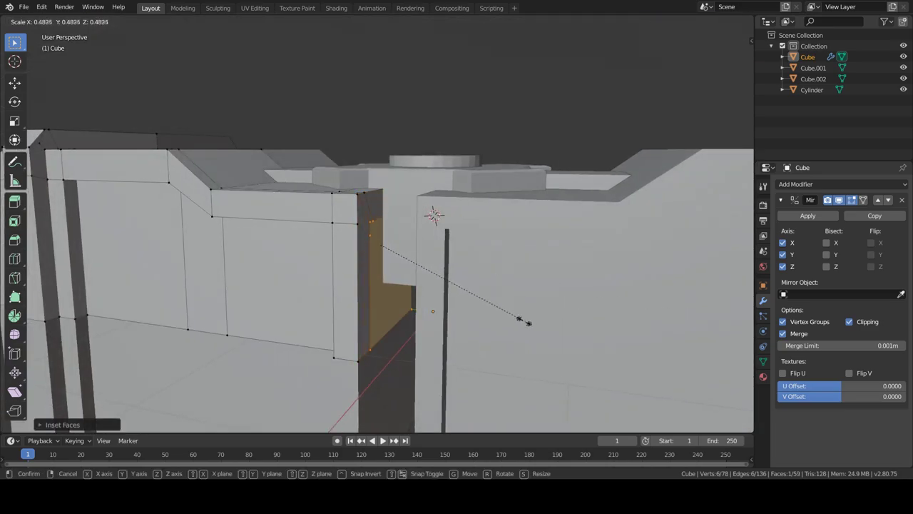
left_click(528, 323)
key("Tab")
Add a loop cut across the head's side
scroll(464, 296, "down", 5)
mouse_move(464, 297)
middle_mouse_down()
mouse_move(515, 312)
mouse_move(468, 350)
mouse_move(467, 275)
mouse_move(428, 264)
middle_mouse_up()
key("Tab")
scroll(428, 264, "up", 4)
key("ctrl+r")
left_click(430, 271)
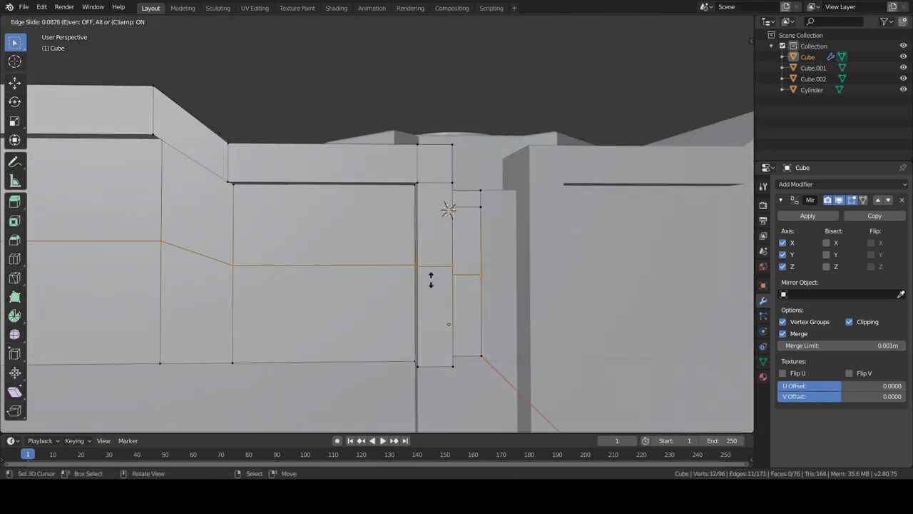
Flatten the slanted edge loop on the channel wall by scaling it to 0 along Z
left_click(112, 21)
middle_click_drag(371, 285, 362, 308)
left_click(362, 309)
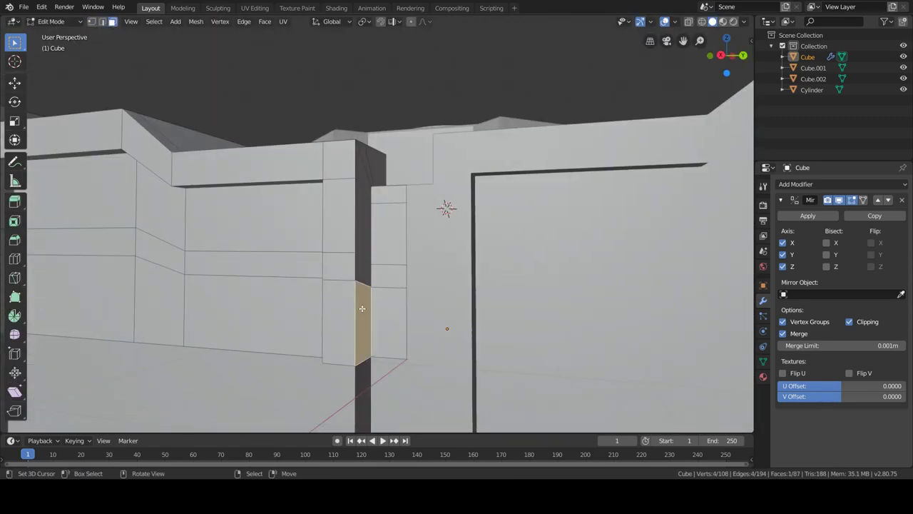
key("0")
key("Return")
key("s")
key("z")
key("0")
key("Return")
Move the channel wall faces along Y to recess the centre channel
left_click(361, 257)
middle_click_drag(361, 257, 391, 322)
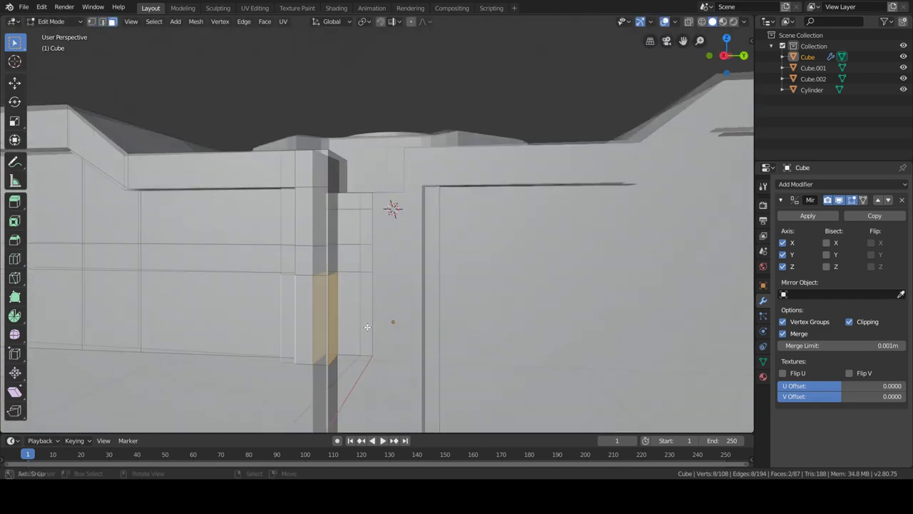
key("g")
key("x")
key("y")
key("Return")
mouse_move(402, 252)
middle_mouse_down()
mouse_move(361, 304)
mouse_move(430, 302)
middle_mouse_up()
key("Tab")
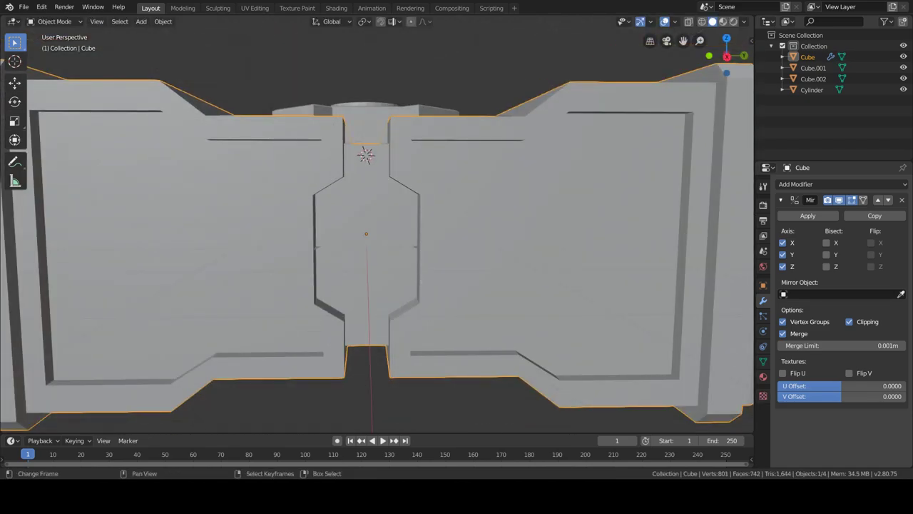
Discard an unwanted plane and add a cube at the 3D cursor
key("shift+a")
left_click(419, 267)
key("Delete")
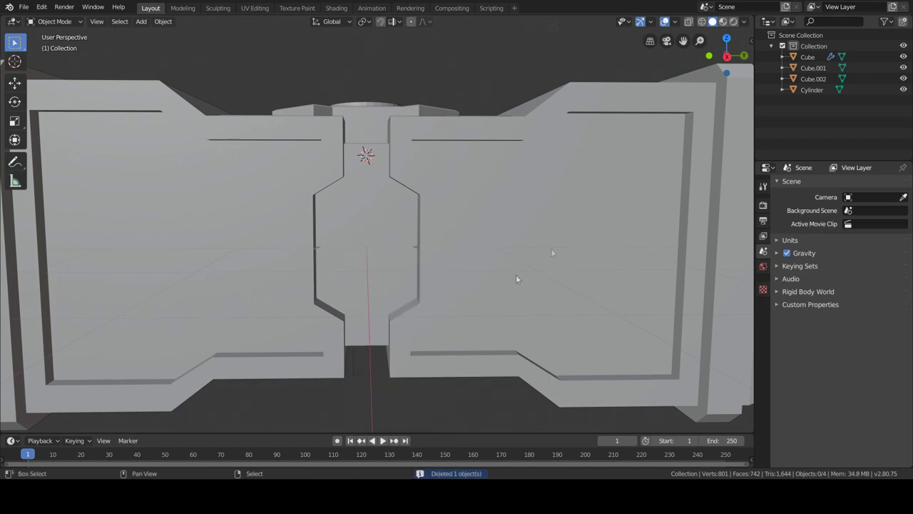
key("a")
key("shift+s")
key("shift+a")
left_click(476, 279)
Try scaling the first cube from the front view, then delete it as misplaced
key("s")
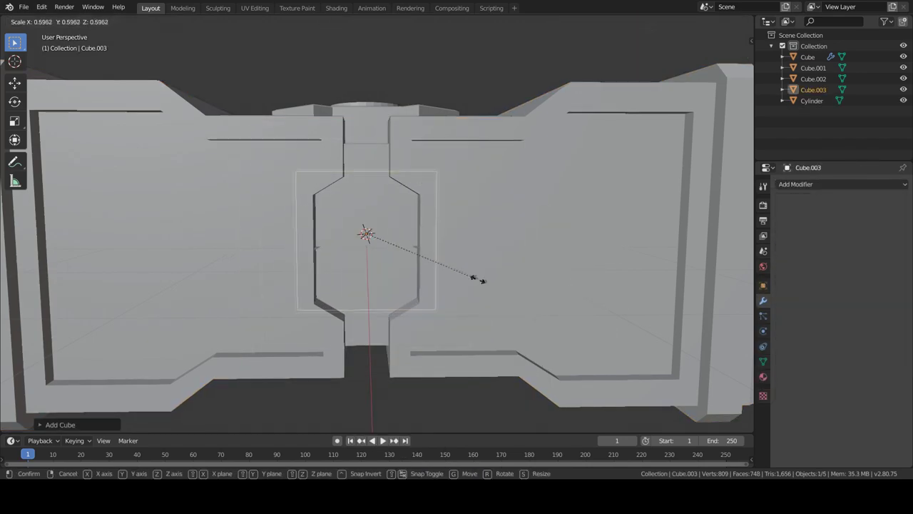
left_click(483, 280)
middle_click_drag(482, 280, 489, 295)
key("s")
left_click(556, 357)
key("KP_1")
key("s")
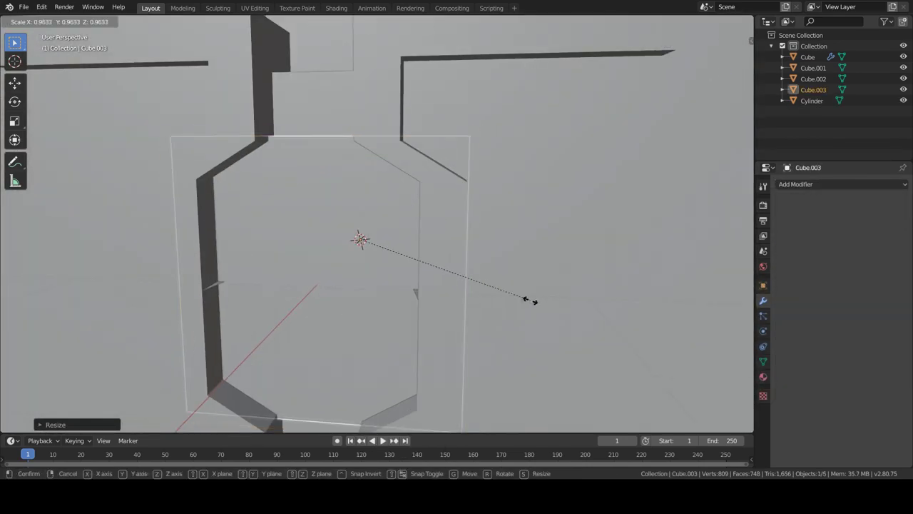
key("Escape")
key("Delete")
key("Tab")
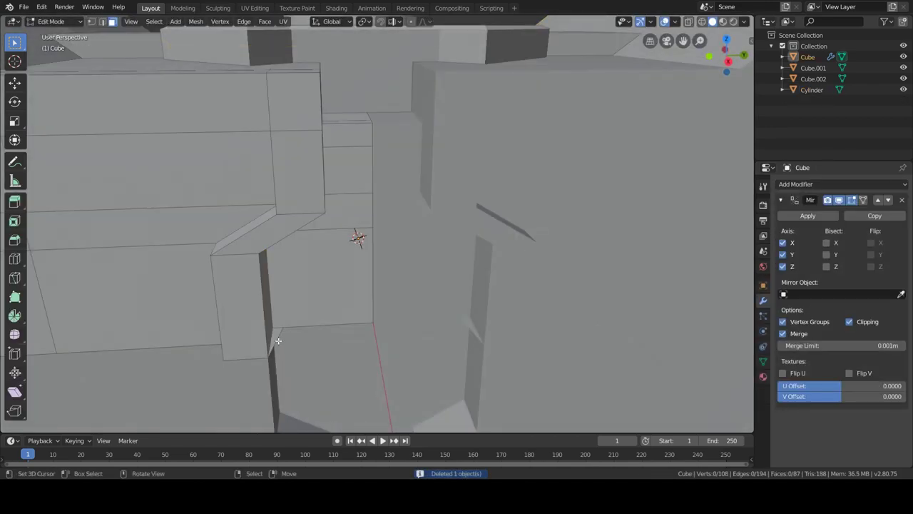
key("Tab")
Add a new cube in the central recess, scaled down and stretched along Y
middle_click_drag(276, 336, 347, 313)
key("shift+a")
left_click(406, 281)
key("s")
left_click(426, 286)
key("y")
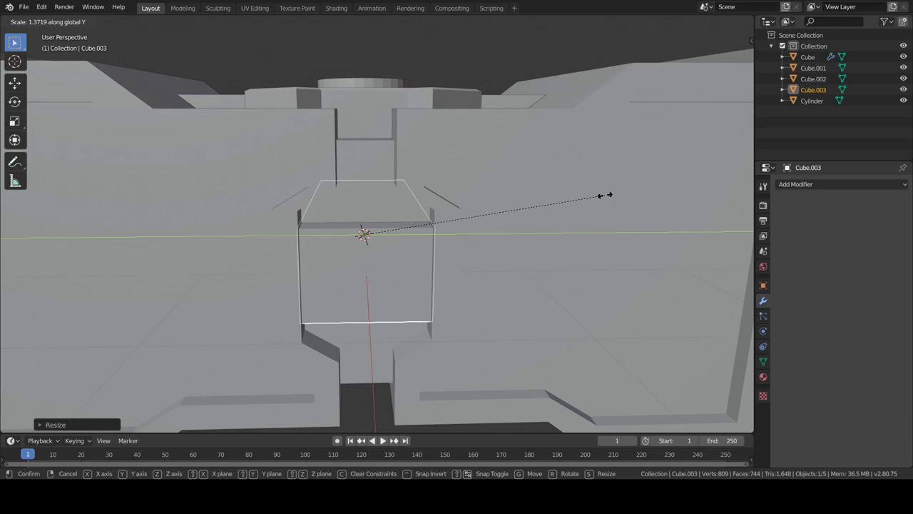
left_click(605, 195)
middle_click_drag(605, 195, 605, 296)
scroll(363, 281, "up", 2)
Add two vertical loop cuts, spread them apart along X, and scale them along Y
key("Tab")
key("ctrl+r")
scroll(364, 281, "up", 1)
left_click(364, 281)
key("s")
key("x")
left_click(457, 242)
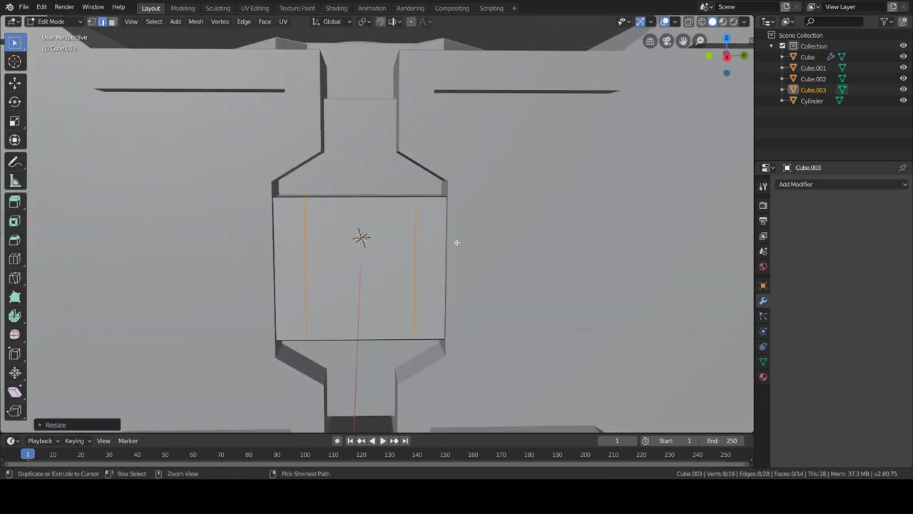
key("s")
key("y")
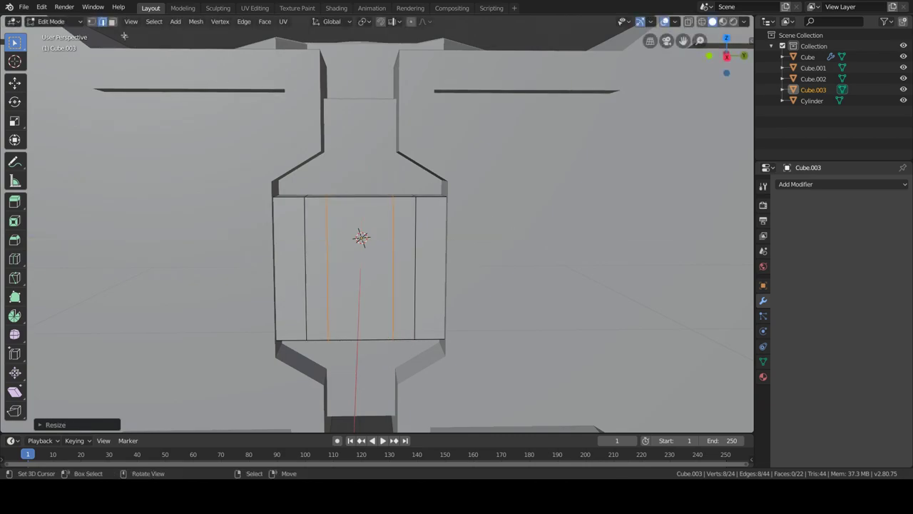
Scale two selected faces of the block in height (Z) to shape the insert
key("3")
middle_click_drag(361, 299, 361, 214)
left_click(367, 251)
middle_click_drag(367, 250, 371, 342)
key("s")
key("z")
left_click(519, 240)
key("Tab")
mouse_move(518, 239)
middle_mouse_down()
mouse_move(538, 275)
mouse_move(487, 246)
mouse_move(389, 369)
middle_mouse_up()
Scale the Cube.003 block along Y to fit the recess
key("shift+a")
key("Escape")
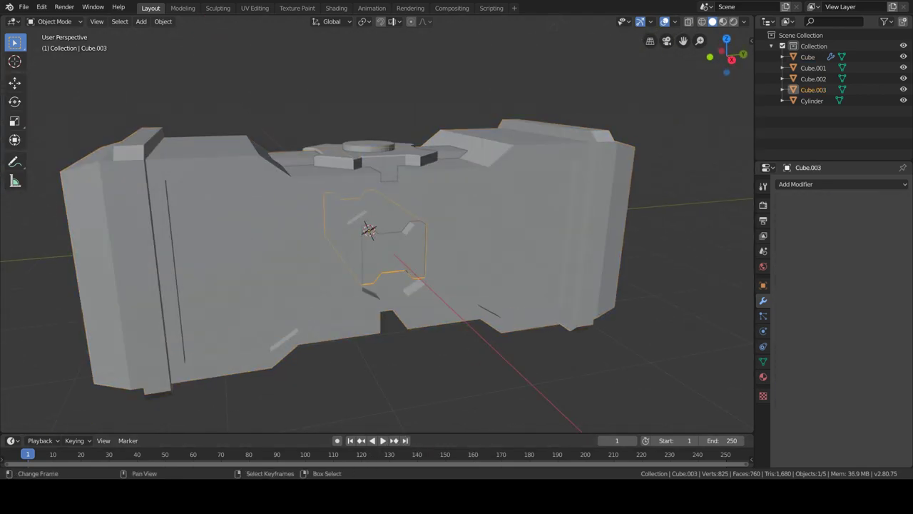
middle_click_drag(378, 292, 394, 277)
scroll(394, 277, "up", 5)
key("s")
key("y")
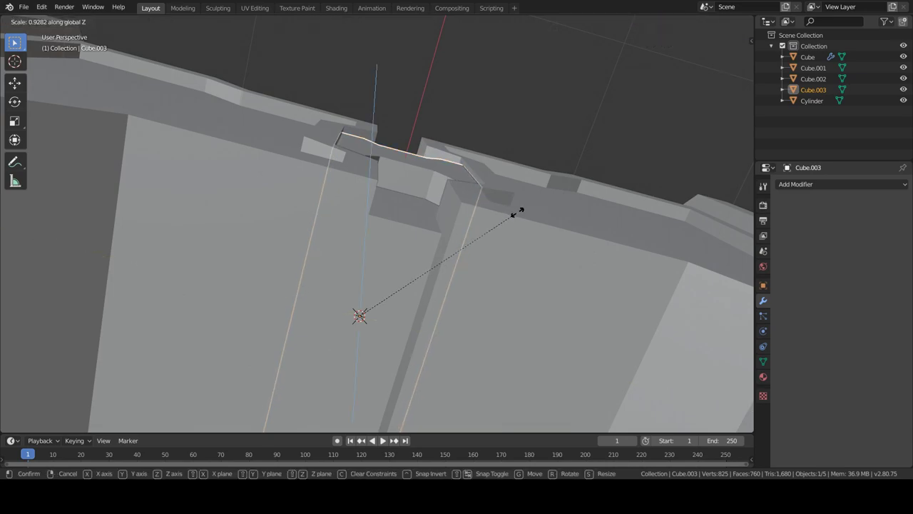
scroll(619, 104, "down", 5)
Add Cube.004, narrow it along X, and move it vertically into place
key("shift+a")
left_click(547, 275)
key("s")
key("x")
left_click(500, 285)
key("g")
key("z")
left_click(461, 328)
scroll(434, 331, "up", 4)
key("Tab")
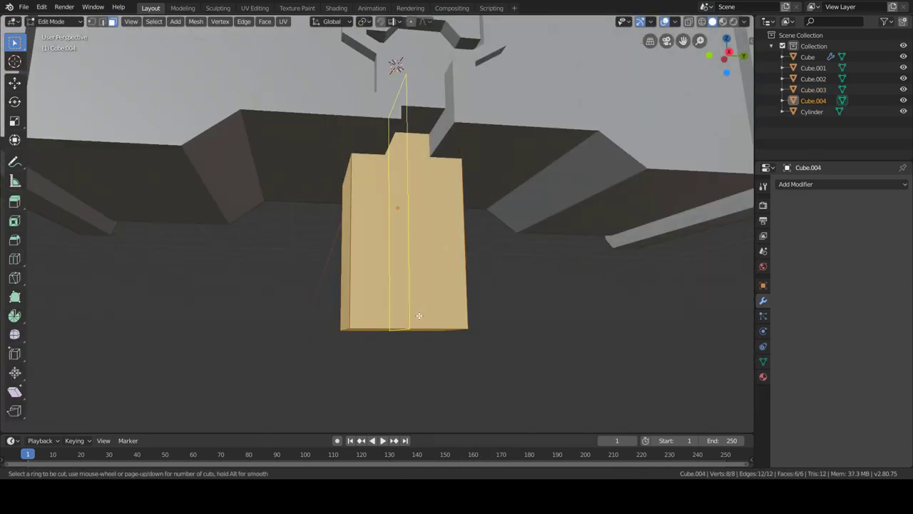
Add loop cuts to Cube.004, scale them along Y, and apply an edge operation
key("ctrl+r")
left_click(428, 300)
key("s")
left_click(620, 272)
mouse_move(428, 285)
middle_mouse_down()
mouse_move(381, 279)
mouse_move(386, 299)
middle_mouse_up()
key("ctrl+e")
left_click(381, 278)
In front X-ray view, delete the left half of the handle block's vertices
key("KP_1")
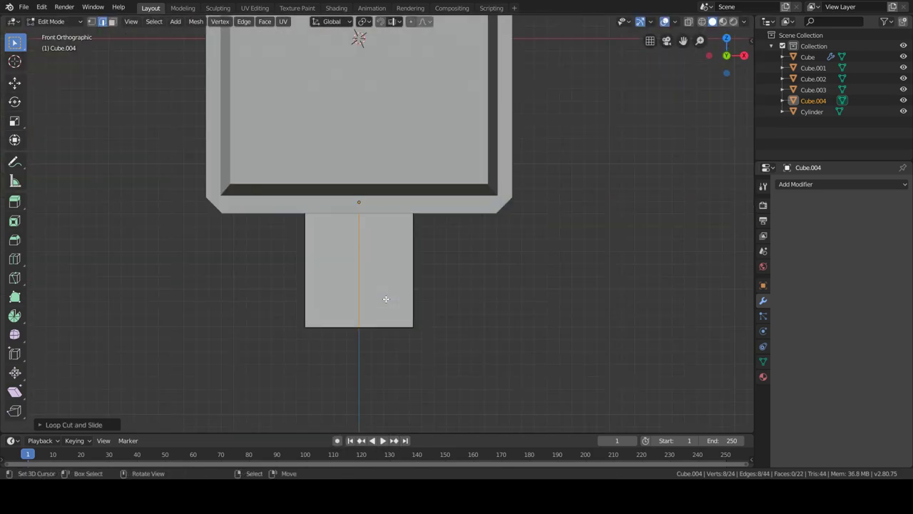
key("4")
left_click_drag(269, 57, 365, 325)
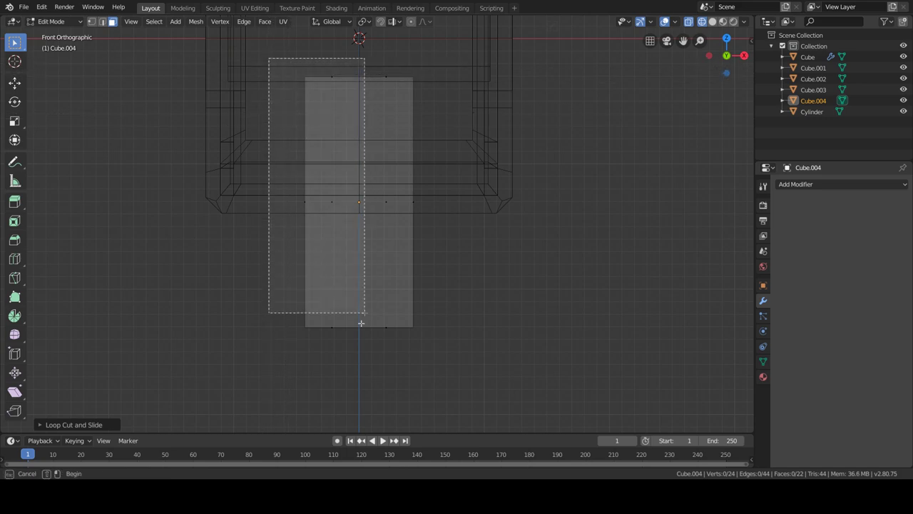
key("x")
left_click(352, 347)
left_click(796, 184)
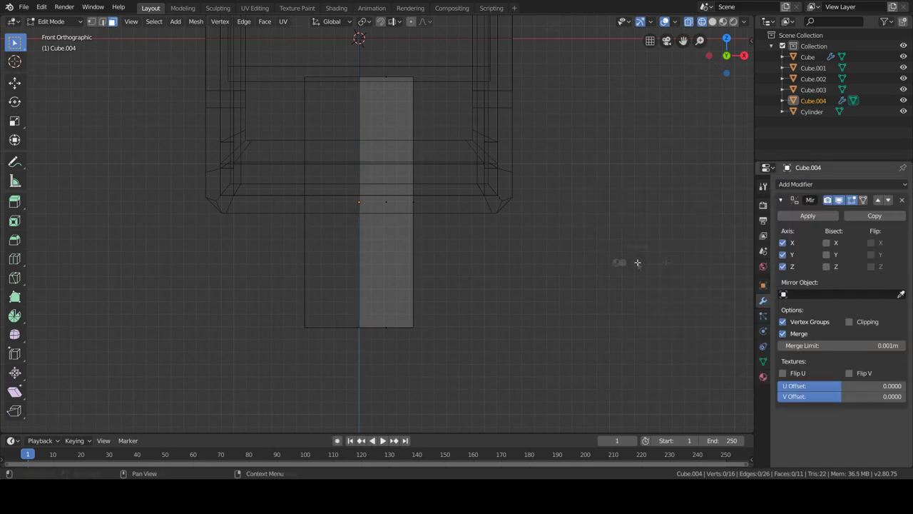
key("alt+z")
Restrict mirroring to the X axis and add an edge loop down the block
left_click(783, 266)
middle_click_drag(378, 278, 373, 302)
key("ctrl+r")
left_click(373, 302)
Extrude both vertical side strips outward and shift the bottom edges to form notches
left_click(112, 21)
left_click(383, 235)
left_click(484, 236, "shift")
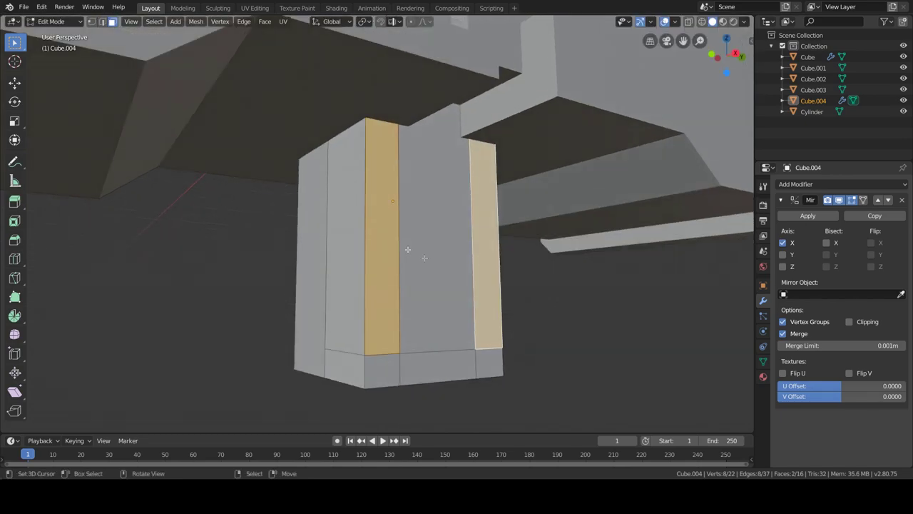
key("e")
left_click(378, 346)
left_click(378, 346)
key("g")
Add a loop cut near the top, then undo an extrusion of the top strip
mouse_move(386, 299)
middle_mouse_down()
mouse_move(395, 262)
mouse_move(460, 222)
middle_mouse_up()
key("ctrl+r")
left_click(430, 185)
mouse_move(430, 186)
middle_mouse_down()
mouse_move(409, 190)
mouse_move(430, 183)
mouse_move(477, 204)
mouse_move(448, 204)
middle_mouse_up()
left_click(428, 171)
key("e")
key("ctrl+z")
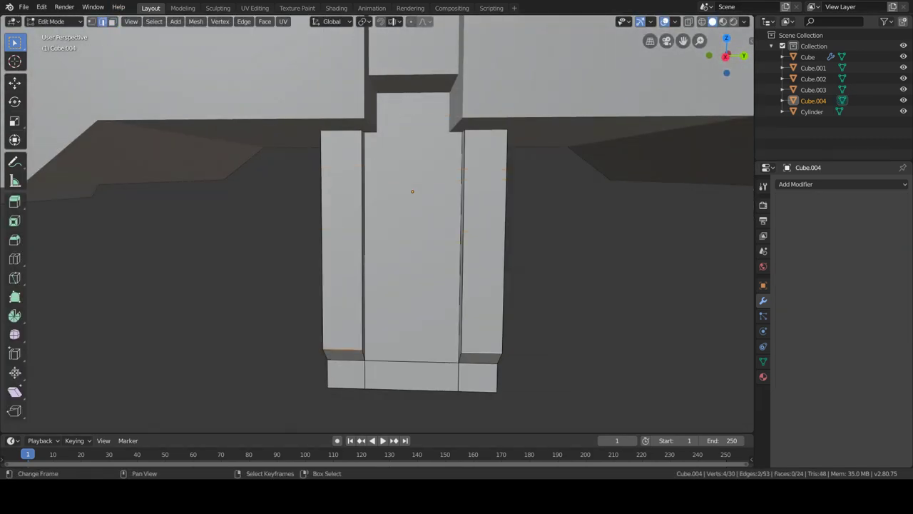
mouse_move(449, 204)
middle_mouse_down()
mouse_move(443, 214)
mouse_move(499, 200)
middle_mouse_up()
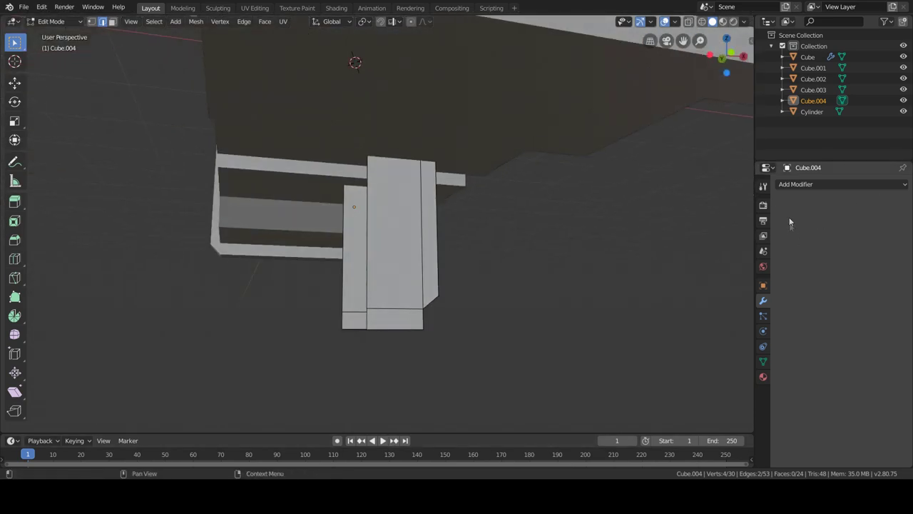
Add a Mirror modifier to the handle and check the mirrored result in object mode
left_click(795, 184)
left_click(689, 298)
middle_click_drag(690, 299, 442, 281)
key("Tab")
key("shift+a")
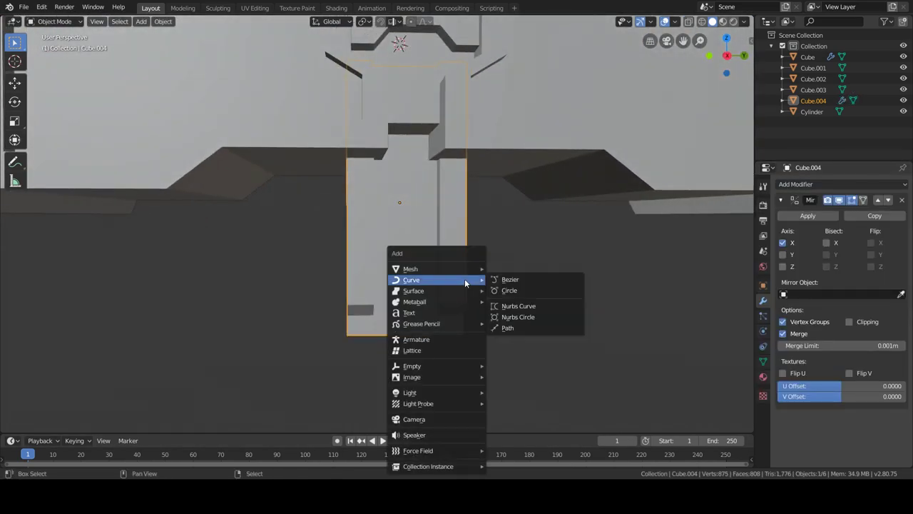
Add a cube, shrink it and position it as a small block below and beside the handle
left_click(503, 291)
key("g")
key("z")
left_click(485, 278)
key("s")
left_click(550, 297)
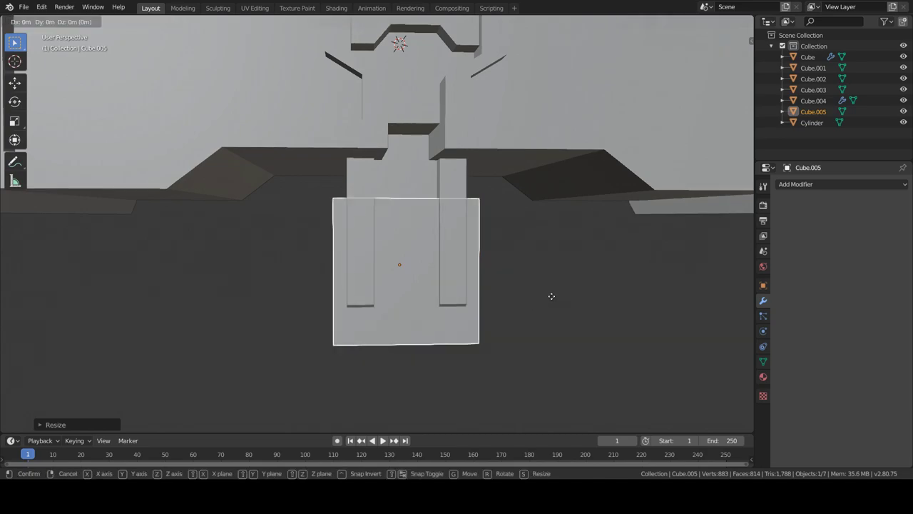
key("g")
key("y")
left_click(480, 287)
key("s")
key("shift+z")
left_click(453, 286)
Lower the small block slightly and bevel its edges
mouse_move(453, 286)
middle_mouse_down()
mouse_move(451, 299)
mouse_move(533, 217)
middle_mouse_up()
key("g")
key("z")
left_click(452, 300)
key("Tab")
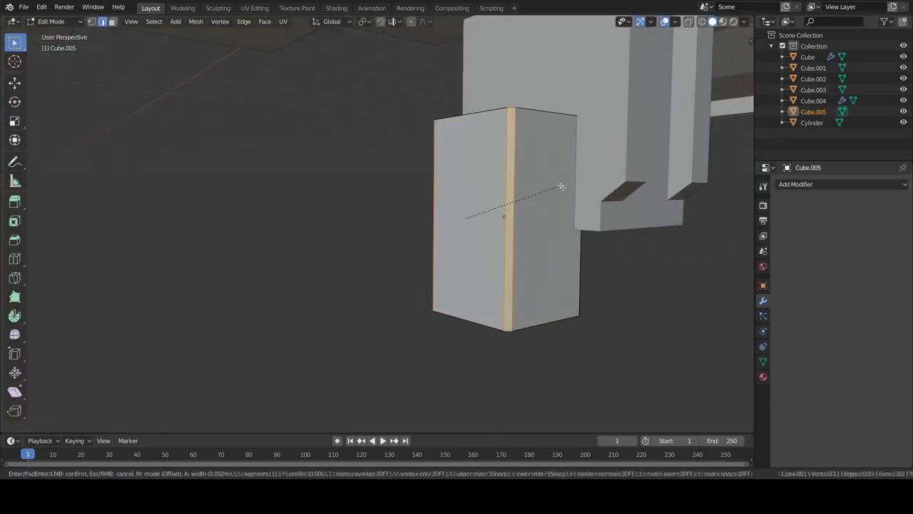
left_click(560, 185)
key("Tab")
Add a cube at the block's centre, flatten it into a wide slab and slide it along X
middle_click_drag(523, 231, 532, 242)
key("shift+a")
key("Escape")
left_click(564, 296)
key("shift+a")
left_click(601, 279)
key("s")
key("z")
left_click(623, 260)
key("g")
key("x")
left_click(468, 244)
Duplicate the slab upward and mirror the slabs on Z only with a Mirror modifier
key("Tab")
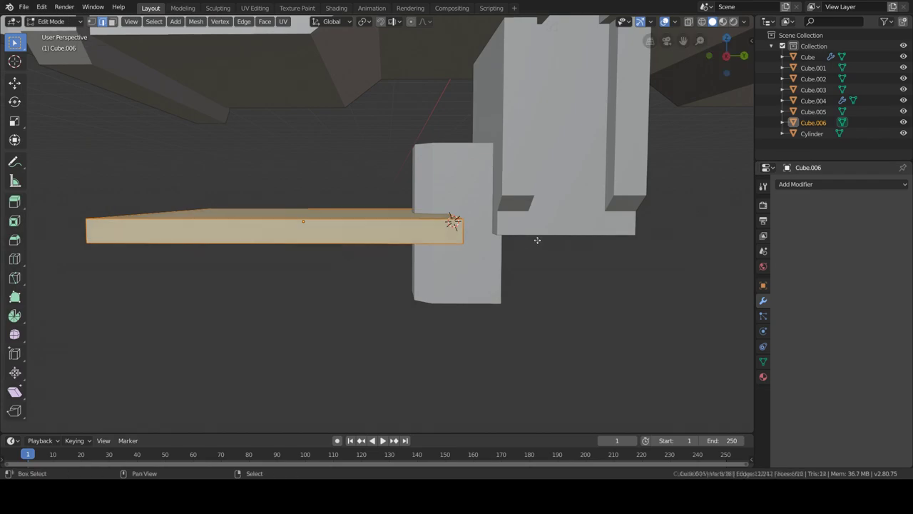
key("shift+d")
key("z")
key("Return")
key("Tab")
left_click(842, 185)
left_click(681, 292)
left_click(782, 266)
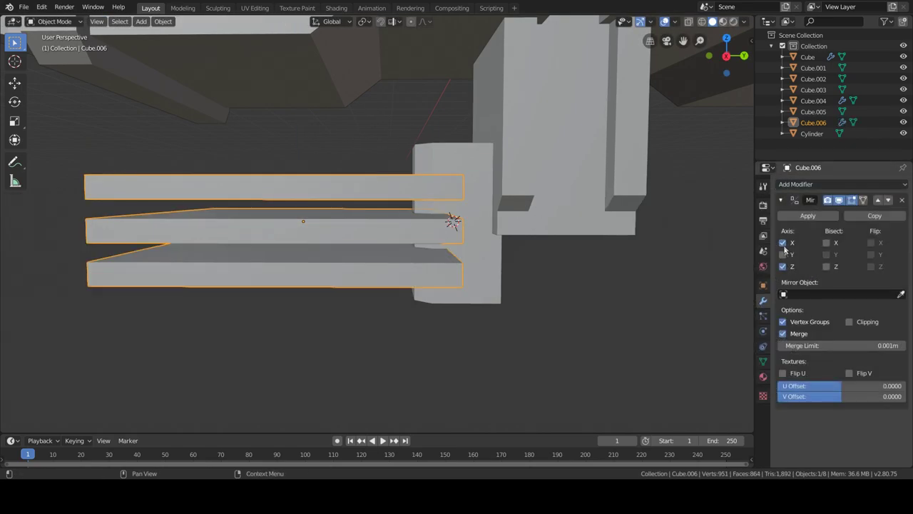
left_click(783, 242)
Select the middle slab and scale it thinner along Z
key("Tab")
scroll(351, 83, "up", 2)
middle_click_drag(391, 26, 585, 204)
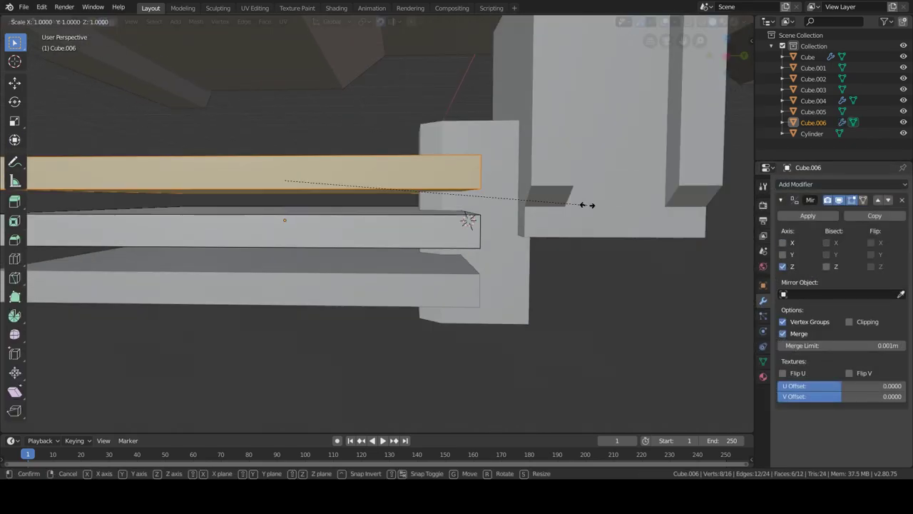
left_click(399, 21)
mouse_move(442, 178)
middle_mouse_down()
mouse_move(489, 224)
mouse_move(473, 224)
middle_mouse_up()
key("s")
key("Escape")
left_click(471, 229)
key("l")
key("s")
key("z")
left_click(595, 246)
key("Tab")
Move the slabs into the block and Bool Tool difference them out to cut three grooves
key("g")
left_click(514, 246)
middle_click_drag(514, 247, 453, 264)
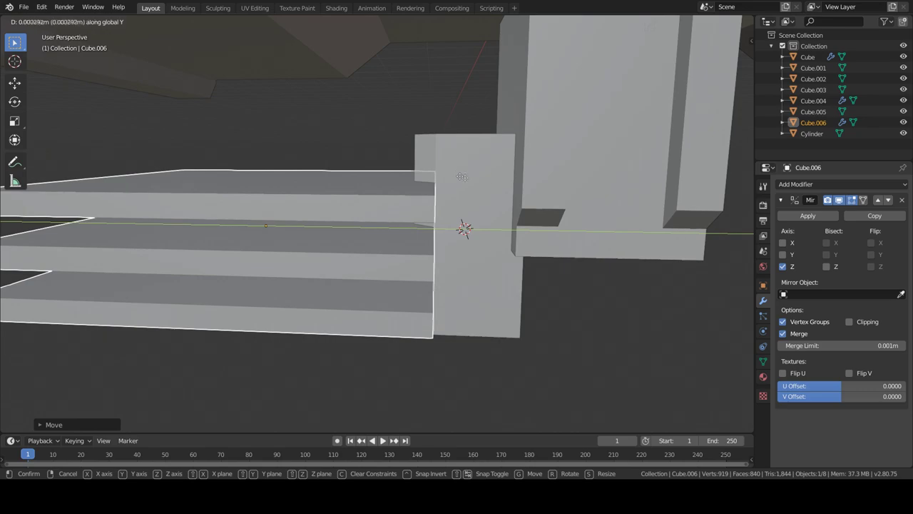
left_click(458, 256, "shift")
key("q")
left_click(543, 298)
middle_click_drag(376, 219, 566, 292)
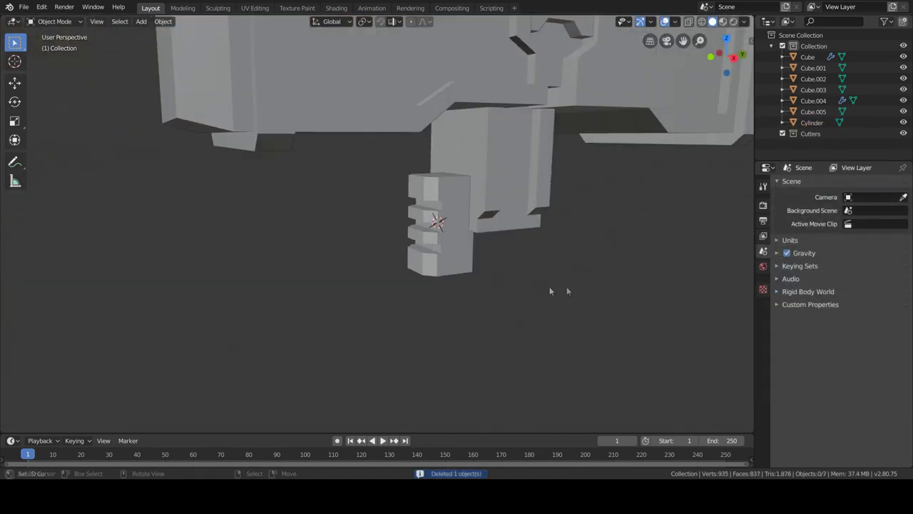
Scale the handle block's front faces, keeping the mirrored halves joined
left_click(490, 190)
key("Tab")
middle_click_drag(490, 190, 203, 57)
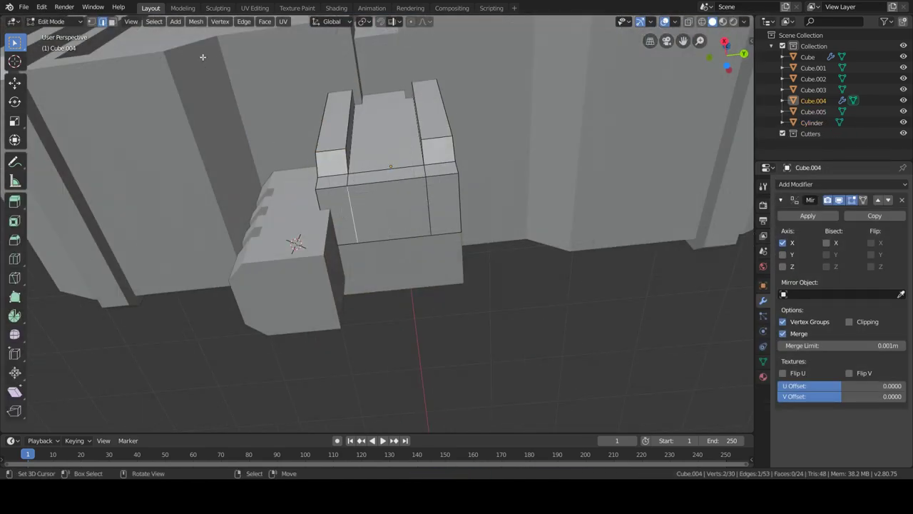
left_click(374, 209, "shift")
key("s")
left_click(558, 215)
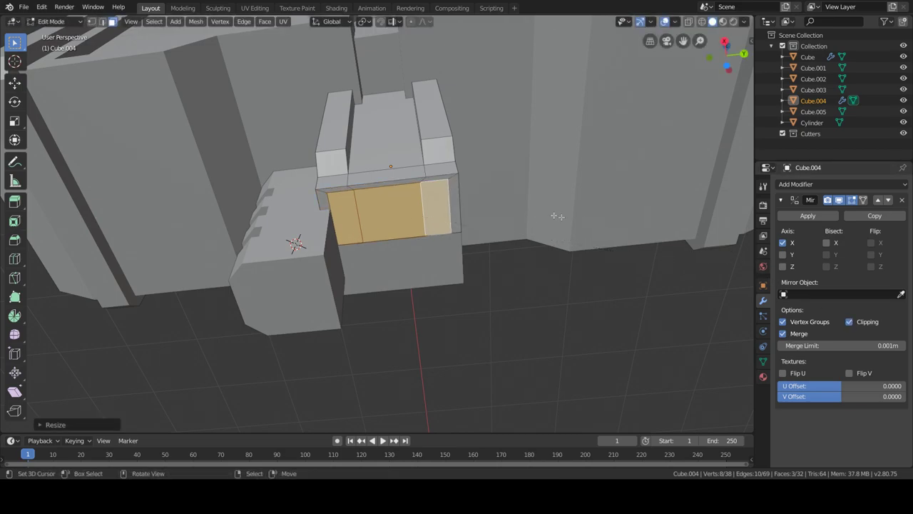
scroll(557, 215, "up", 3)
Move the handle's top front edge along the X axis
key("2")
left_click(305, 149)
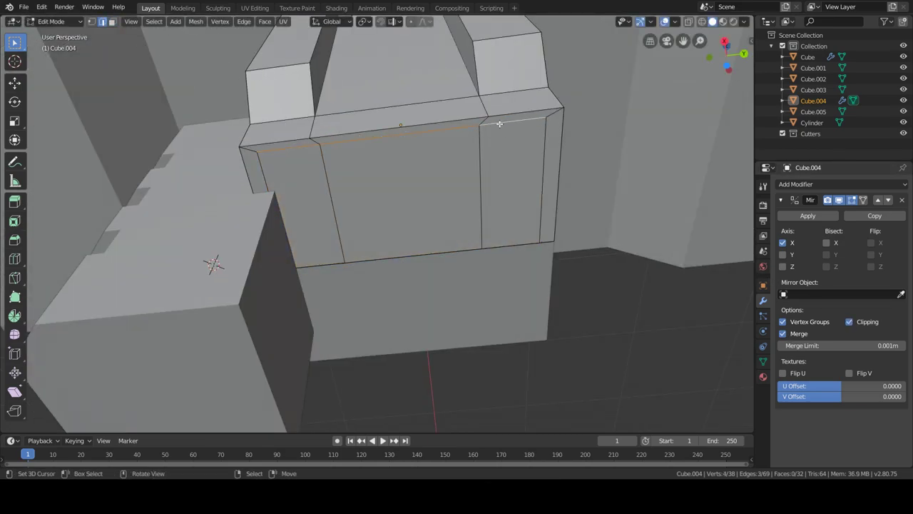
key("g")
key("x")
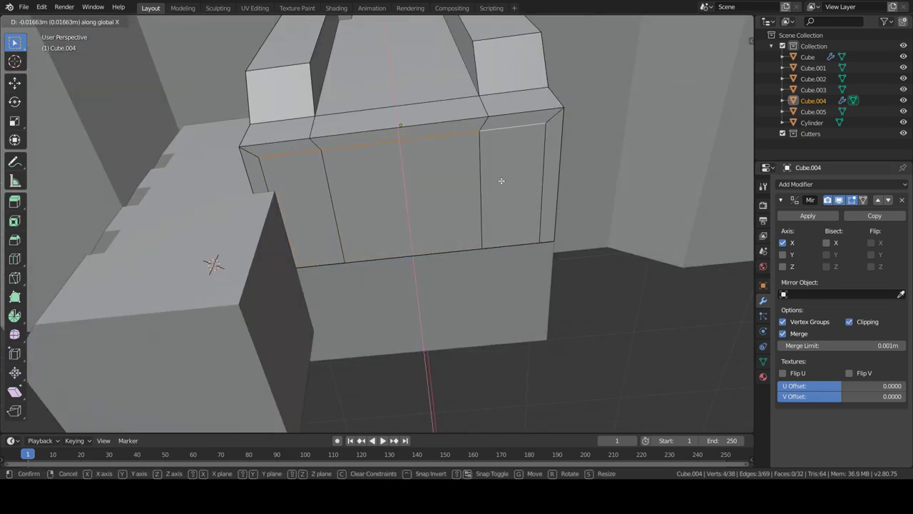
left_click(501, 181)
Bevel the handle block's two vertical edges
middle_click_drag(501, 181, 456, 317)
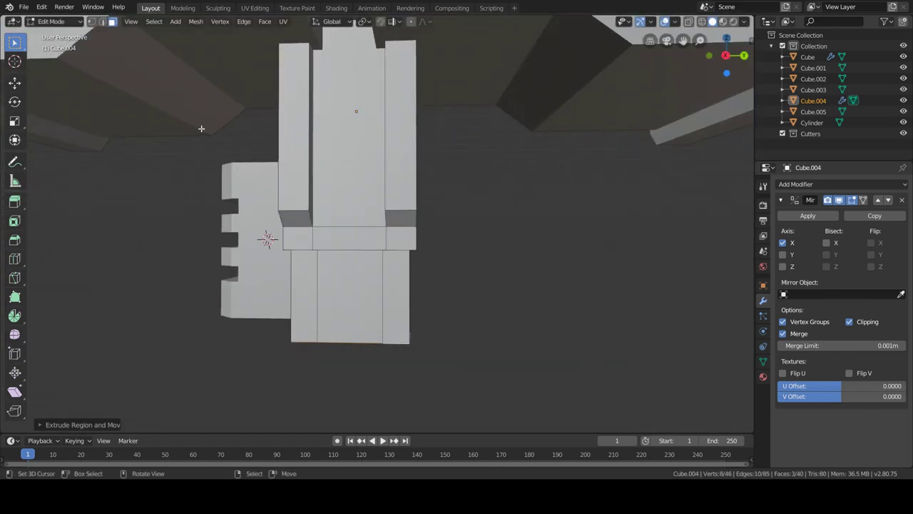
left_click(104, 21)
middle_click_drag(307, 235, 331, 301)
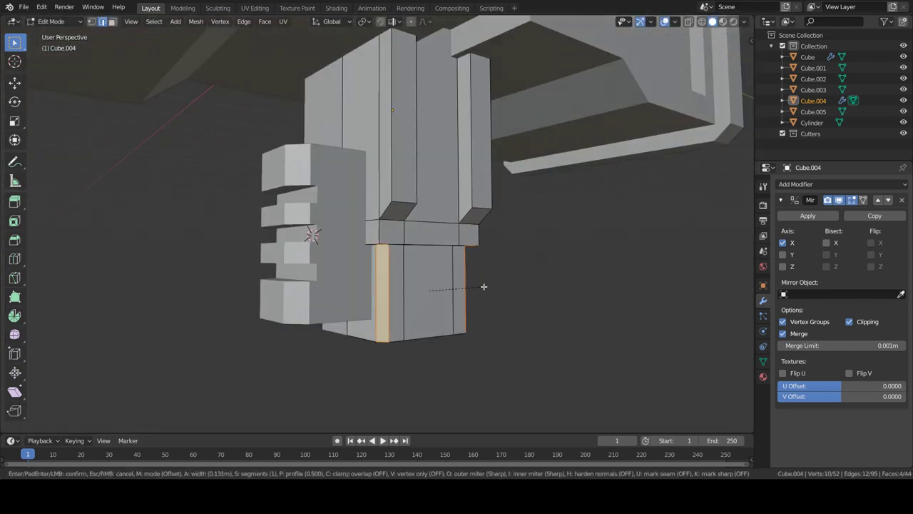
left_click(483, 286)
middle_click_drag(483, 287, 409, 296)
key("Tab")
Reposition the grooved block next to the handle
scroll(383, 304, "up", 4)
left_click(335, 253)
key("g")
left_click(357, 255)
middle_click_drag(362, 255, 398, 255)
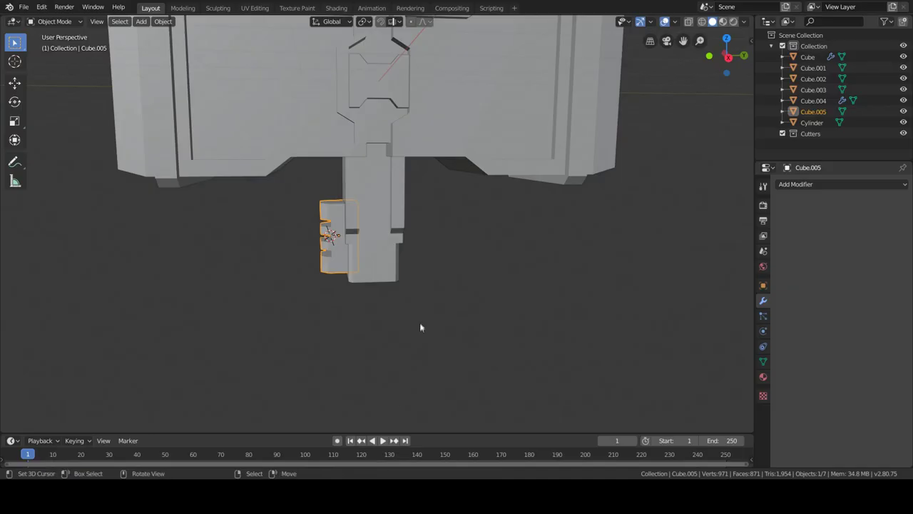
From the right view, boolean a cube out of the handle to cut a notch, deleting the cutter
key("KP_3")
scroll(420, 321, "up", 2)
key("shift+a")
left_click(442, 290)
key("g")
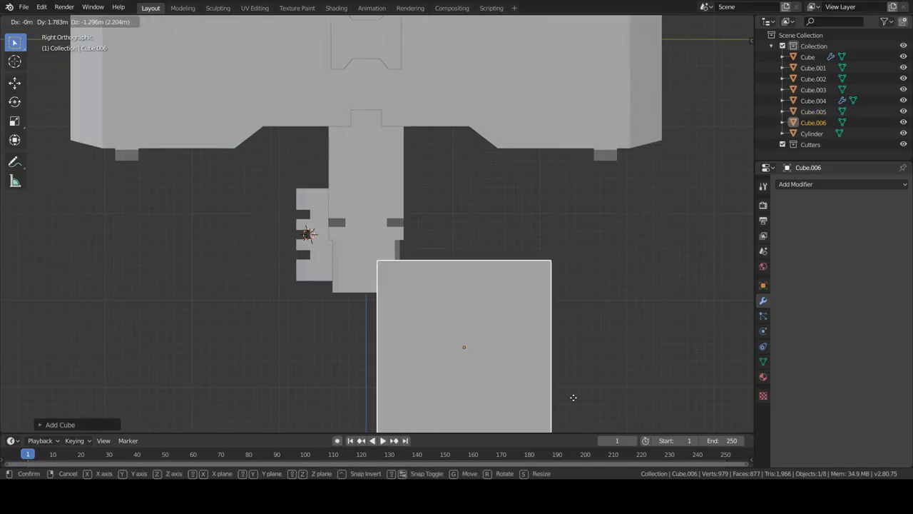
left_click(572, 398)
middle_click_drag(573, 397, 338, 266)
left_click(339, 266, "shift")
key("ctrl+shift+b")
left_click(396, 270)
middle_click_drag(396, 322, 403, 258)
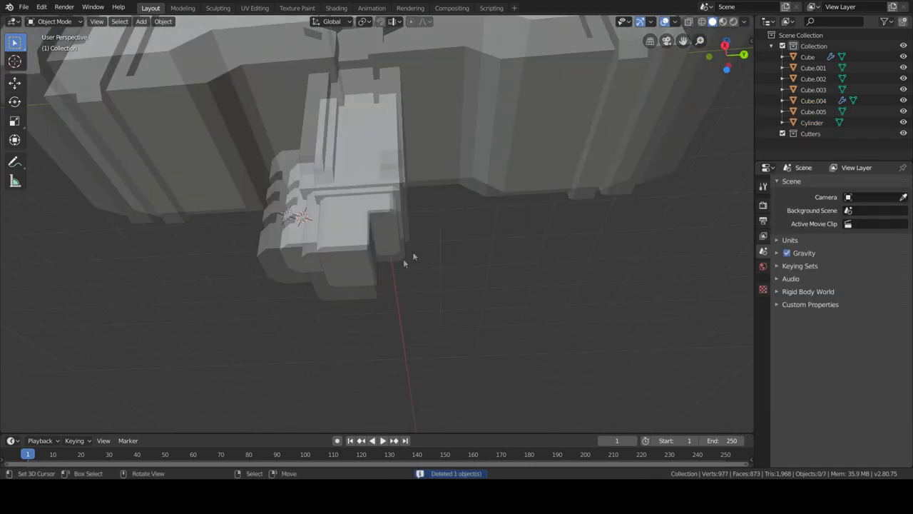
Extend the handle downward with a narrow tall cube added inside its mesh
left_click(332, 294)
key("Tab")
key("shift+s")
left_click(318, 361)
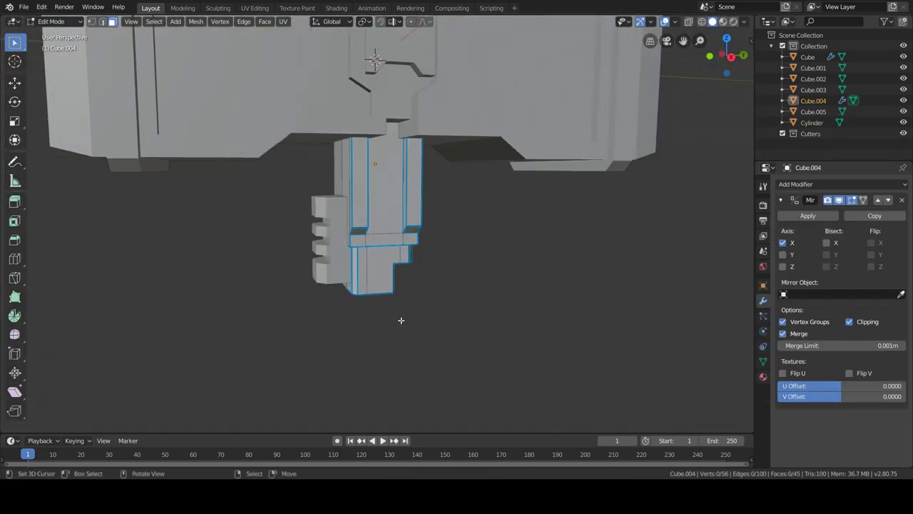
key("shift+a")
left_click(403, 306)
key("g")
left_click(492, 286)
key("s")
left_click(442, 312)
scroll(442, 311, "up", 2)
middle_click_drag(455, 283, 361, 308)
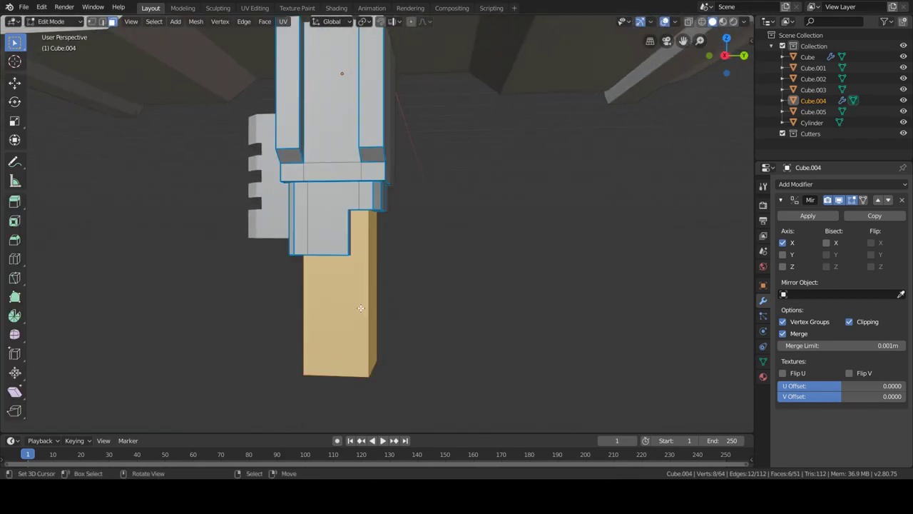
Add a new fitting cube at the handle's lower end and size it
key("shift+s")
left_click(359, 368)
key("Tab")
key("shift+a")
left_click(431, 278)
key("s")
left_click(401, 296)
mouse_move(404, 299)
middle_mouse_down()
mouse_move(420, 310)
mouse_move(423, 285)
mouse_move(452, 290)
middle_mouse_up()
left_click(448, 312)
key("s")
left_click(364, 303)
Loop cut the fitting cube with two evenly spaced horizontal edge loops
scroll(364, 299, "up", 3)
key("Tab")
key("ctrl+r")
scroll(381, 277, "up", 1)
left_click(381, 277)
right_click(381, 277)
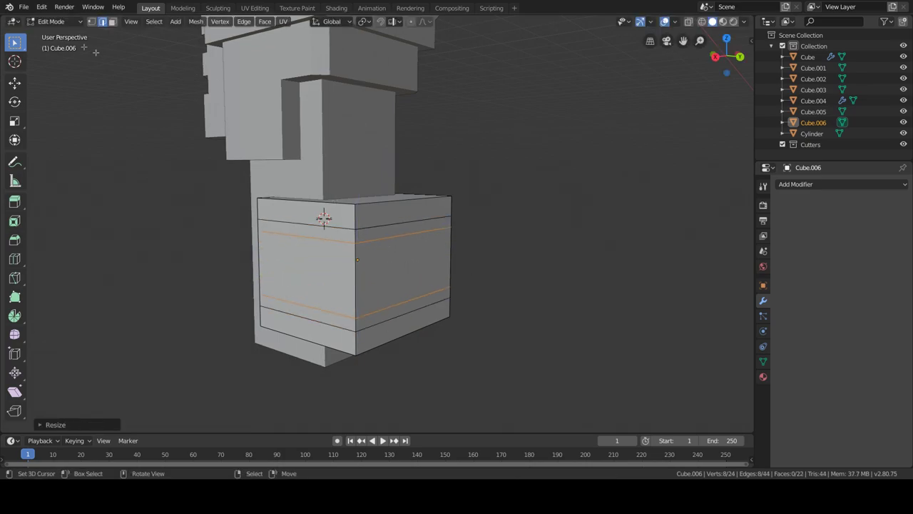
Extrude the fitting's right face inward and return to Object Mode
left_click(384, 249)
key("e")
left_click(457, 300)
key("Tab")
mouse_move(459, 302)
middle_mouse_down()
mouse_move(519, 310)
mouse_move(481, 305)
mouse_move(464, 291)
mouse_move(337, 291)
mouse_move(349, 291)
mouse_move(330, 314)
middle_mouse_up()
Move the fitting along Z and scale it along Y to set its height and depth
key("g")
key("z")
left_click(468, 278)
key("s")
key("y")
left_click(438, 267)
Rescale the fitting further along Y to refine its width, cancelling a stray transform
mouse_move(438, 267)
middle_mouse_down()
mouse_move(532, 284)
mouse_move(296, 297)
middle_mouse_up()
key("s")
key("y")
left_click(506, 281)
key("s")
key("y")
left_click(452, 285)
mouse_move(453, 286)
middle_mouse_down()
mouse_move(348, 286)
mouse_move(440, 293)
middle_mouse_up()
key("s")
key("Escape")
Add a Ctrl+R loop cut to the handle block
middle_click_drag(428, 230, 412, 266)
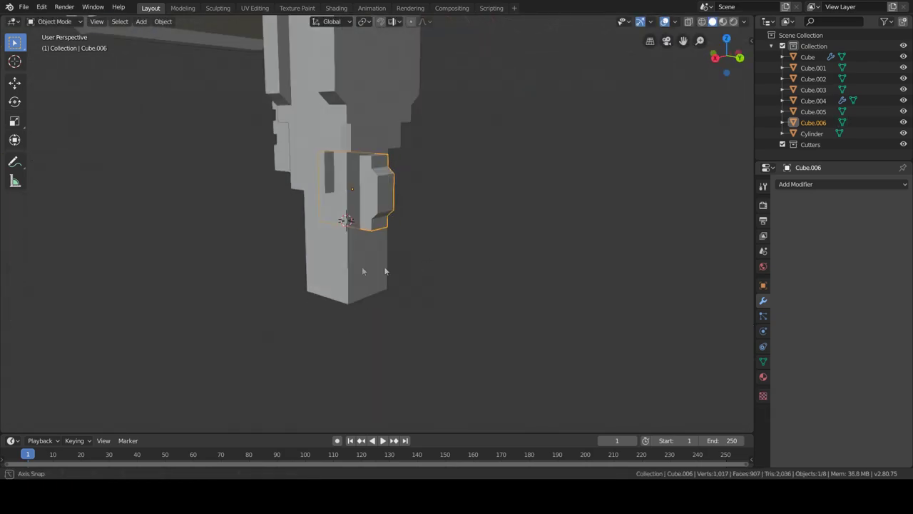
left_click(356, 269)
key("Tab")
key("ctrl+r")
left_click(357, 270)
middle_click_drag(357, 270, 495, 263)
key("Tab")
key("Tab")
key("shift+a")
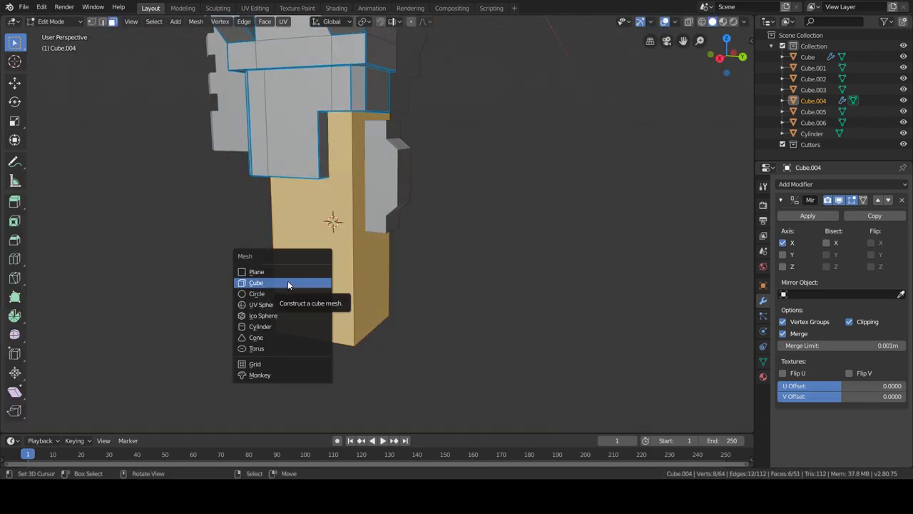
Inset the handle's bottom face and extrude it downward
key("Escape")
middle_click_drag(338, 327, 335, 235)
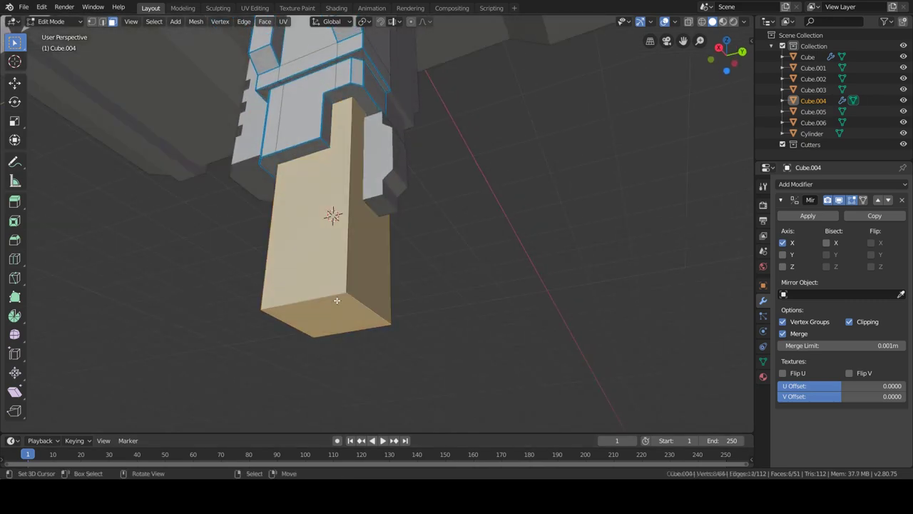
left_click(331, 221)
key("i")
key("e")
left_click(439, 257)
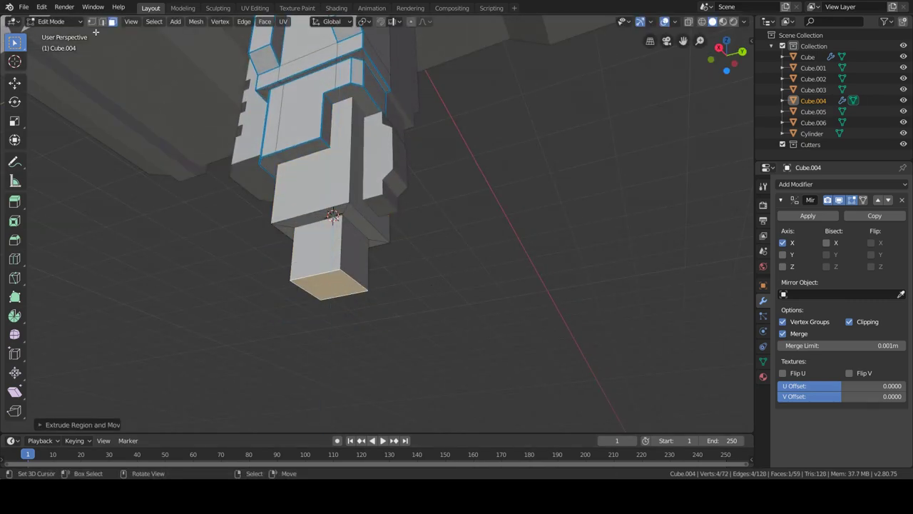
middle_click_drag(439, 256, 393, 276)
Bevel the extrusion's corner edges into an octagon and lengthen it downward along Z
key("2")
key("ctrl+b")
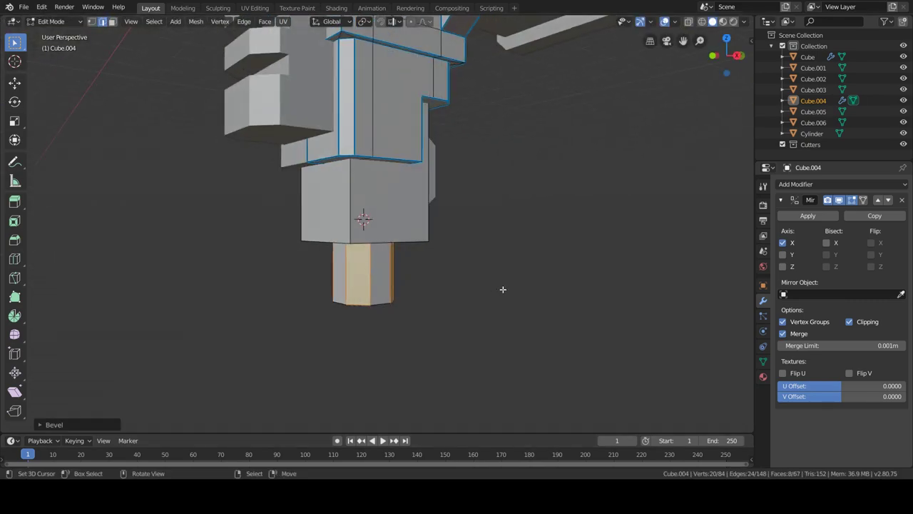
key("ctrl+z")
key("3")
key("g")
key("z")
left_click(385, 308)
Cut loops around the octagonal extrusion to form the ribbed rings
key("ctrl+r")
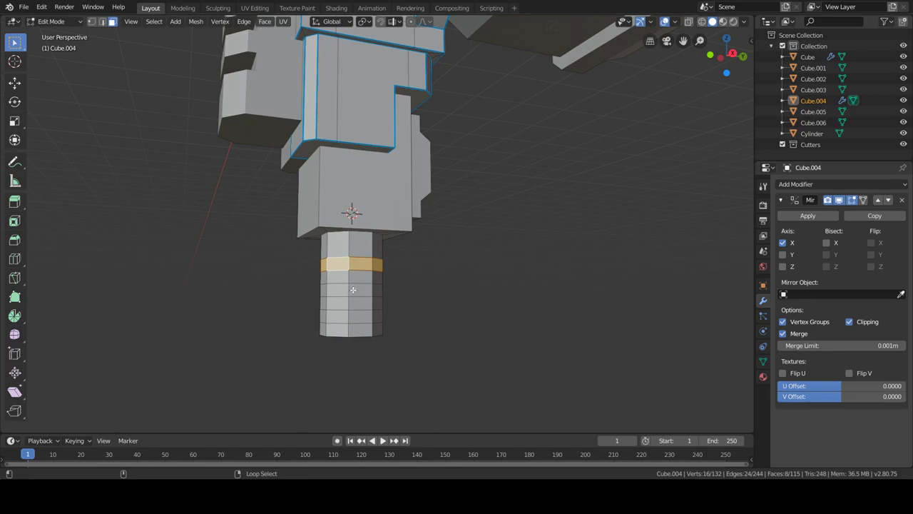
mouse_move(519, 339)
middle_mouse_down()
mouse_move(453, 316)
mouse_move(475, 330)
mouse_move(528, 301)
mouse_move(412, 259)
mouse_move(438, 281)
middle_mouse_up()
key("Tab")
scroll(455, 314, "down", 3)
scroll(413, 260, "up", 3)
Extrude the bottom face far downward into a long shaft
key("Tab")
key("e")
key("e")
left_click(371, 421)
mouse_move(371, 421)
middle_mouse_down()
mouse_move(433, 112)
mouse_move(404, 199)
middle_mouse_up()
scroll(404, 199, "up", 3)
Separate the ring of shaft side faces into a new object, Cube.007
left_click(395, 188, "alt")
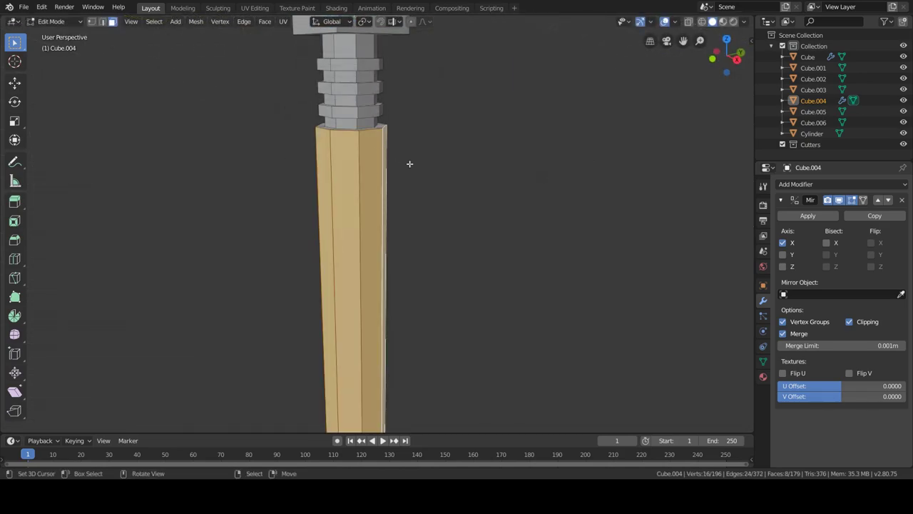
scroll(410, 163, "up", 2)
middle_click_drag(373, 125, 353, 214, "shift")
left_click(401, 208)
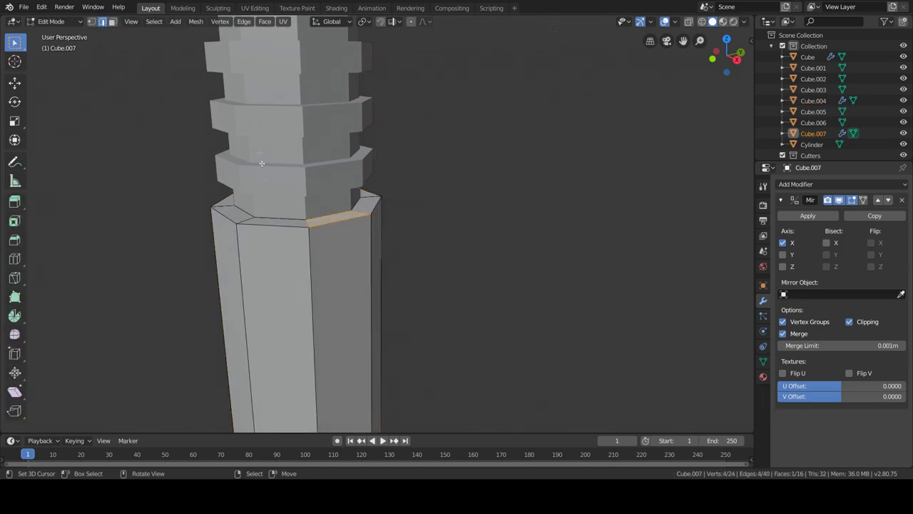
Mark the shaft's long side edges from the edge menu, then start and cancel a scale
scroll(322, 227, "down", 4)
right_click(405, 238)
left_click(408, 240)
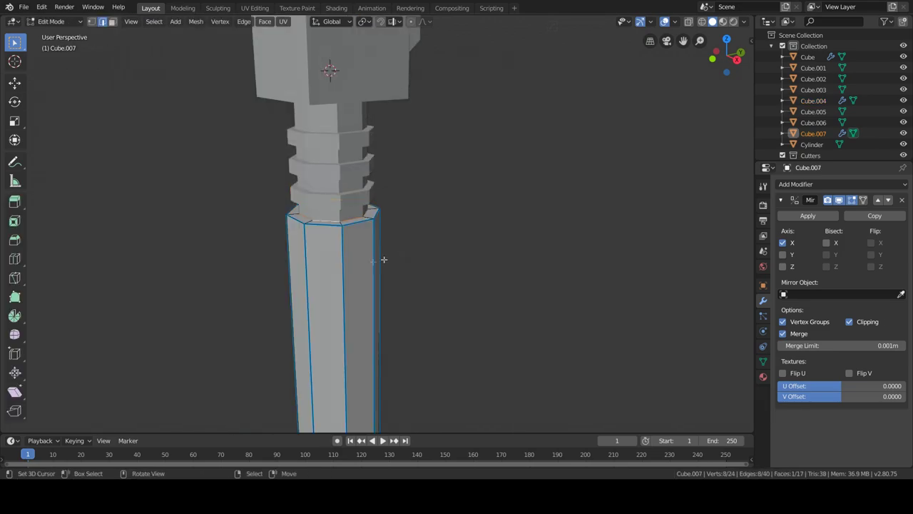
key("Tab")
scroll(381, 283, "down", 4)
scroll(373, 205, "down", 3)
key("s")
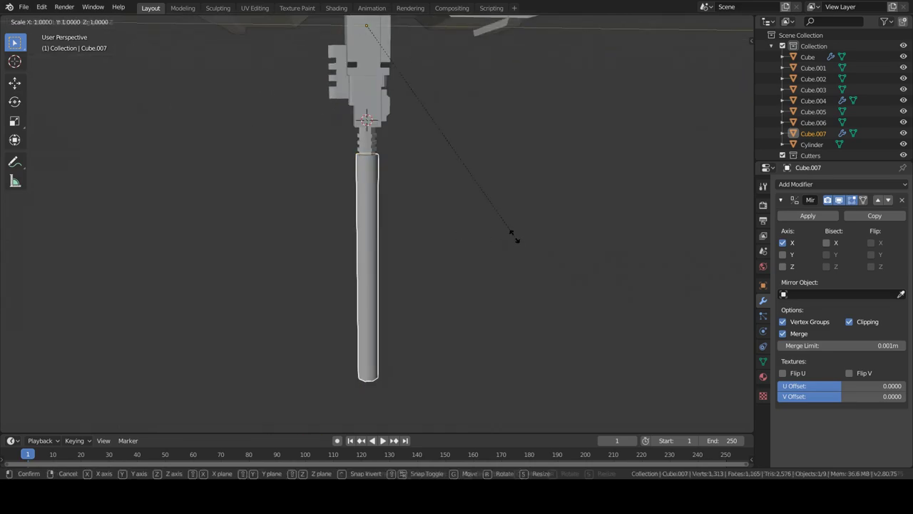
key("Escape")
Select faces at the shaft's bottom end, then clear the selection and view it side-on
key("Tab")
scroll(408, 243, "up", 5)
scroll(397, 234, "down", 5)
scroll(407, 204, "up", 5)
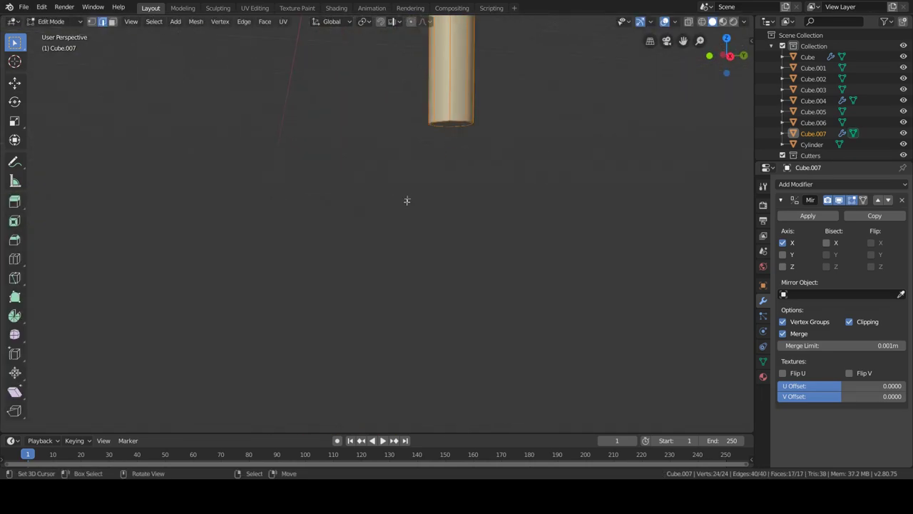
left_click(418, 167)
scroll(345, 281, "up", 2)
scroll(373, 179, "up", 3)
key("z")
left_click(368, 145, "alt")
key("alt+a")
middle_click_drag(340, 158, 386, 154)
Fill the shaft's open bottom end and extrude the cap downward, undoing an accidental deletion
key("f")
key("e")
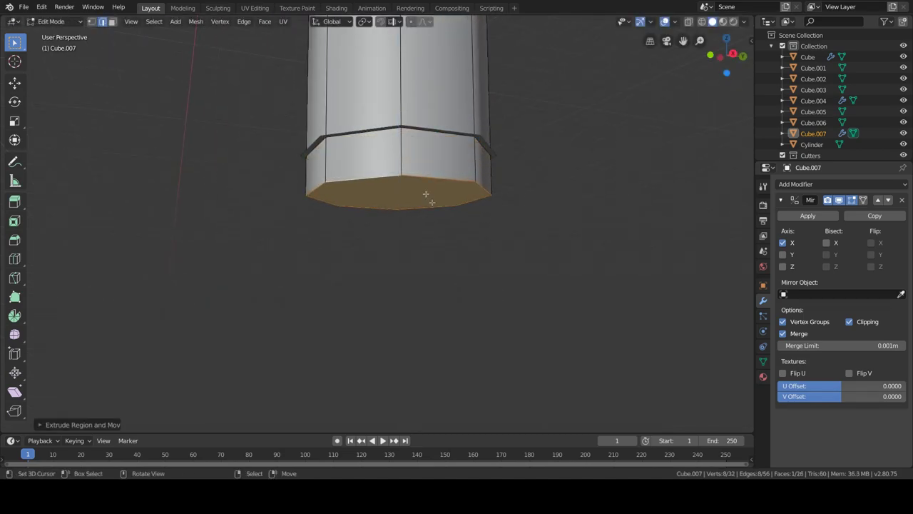
key("Tab")
left_click(401, 159)
key("Delete")
key("ctrl+z")
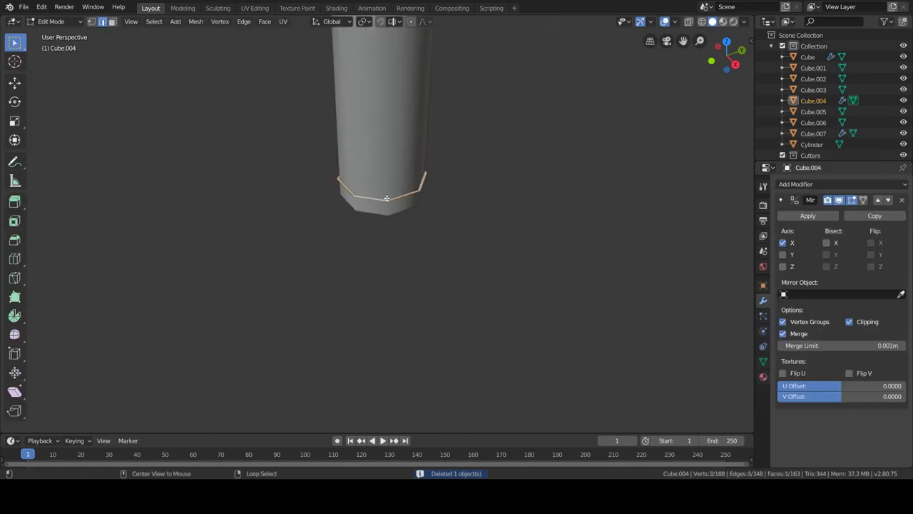
Reframe the whole hammer and duplicate the grip fitting as Cube.008
key("Tab")
left_click(391, 171)
scroll(391, 171, "down", 4)
key("Tab")
key("Tab")
middle_click_drag(390, 207, 379, 463)
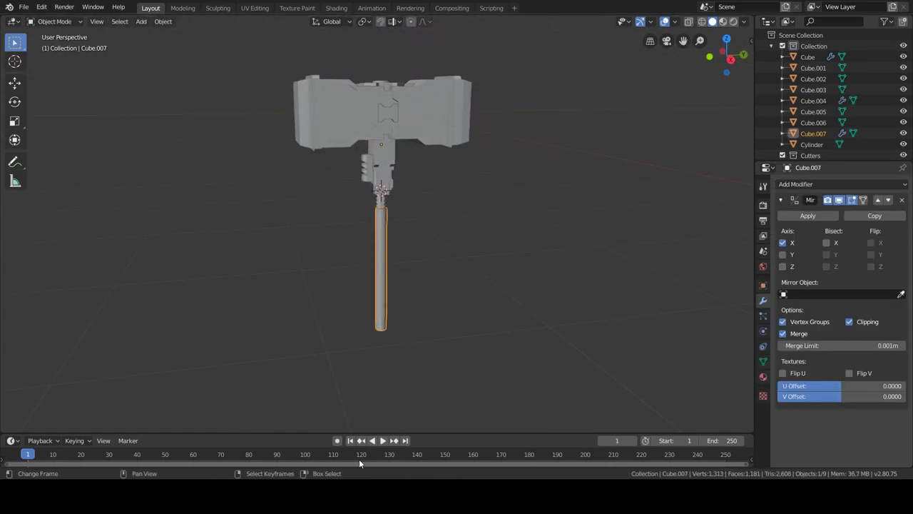
scroll(379, 234, "up", 3)
mouse_move(379, 234)
middle_mouse_down("shift")
mouse_move(379, 150)
mouse_move(391, 312)
middle_mouse_up("shift")
key("shift+d")
Try a copied fitting at the handle's bottom end, then delete the copy
left_click(379, 150)
scroll(391, 312, "up", 2)
key("s")
key("shift+z")
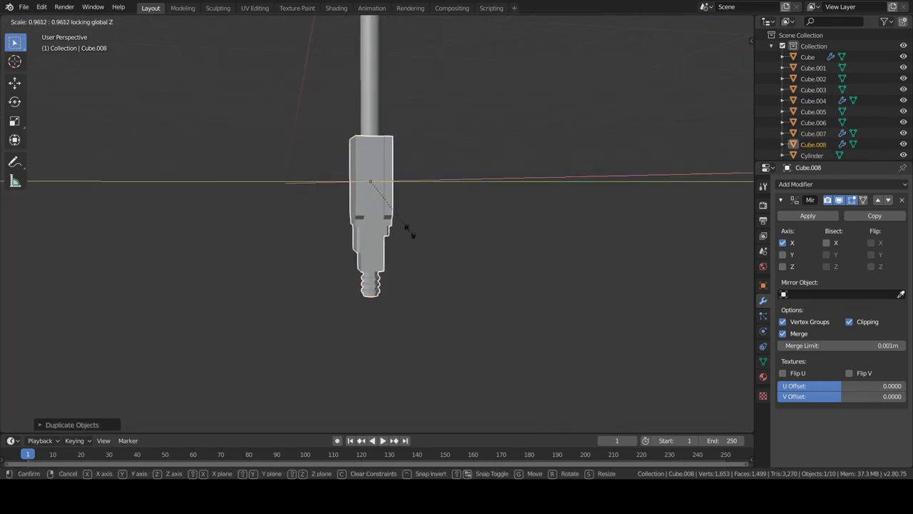
left_click(391, 203)
middle_click_drag(391, 203, 444, 214)
key("x")
left_click(444, 214)
Add a new cube and scale it down to fit the handle
left_click(319, 241)
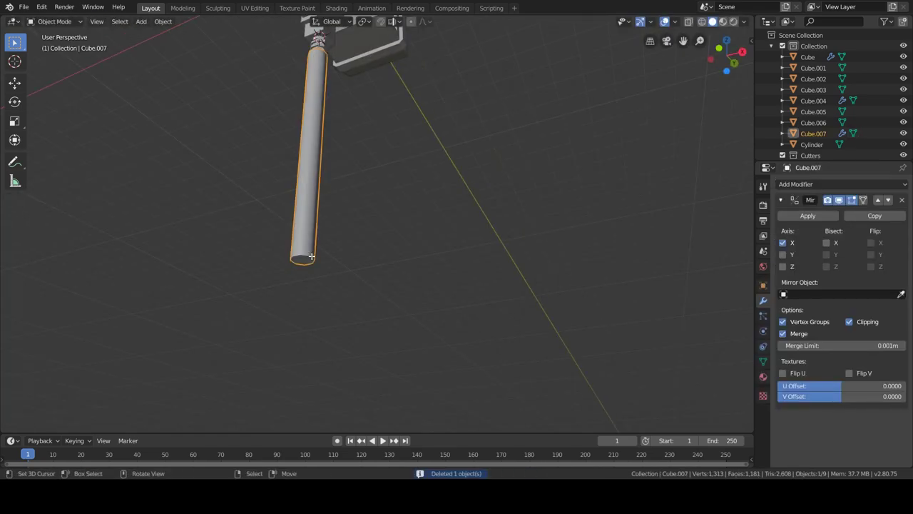
key("Tab")
key("Tab")
key("shift+a")
mouse_move(340, 310)
middle_mouse_down()
mouse_move(328, 261)
mouse_move(342, 257)
mouse_move(142, 69)
middle_mouse_up()
left_click(408, 271)
key("s")
scroll(343, 257, "up", 6)
key("s")
left_click(355, 251)
key("Tab")
Move the cube onto the bottom end of the handle
scroll(143, 70, "down", 3)
middle_click_drag(344, 283, 413, 235)
key("g")
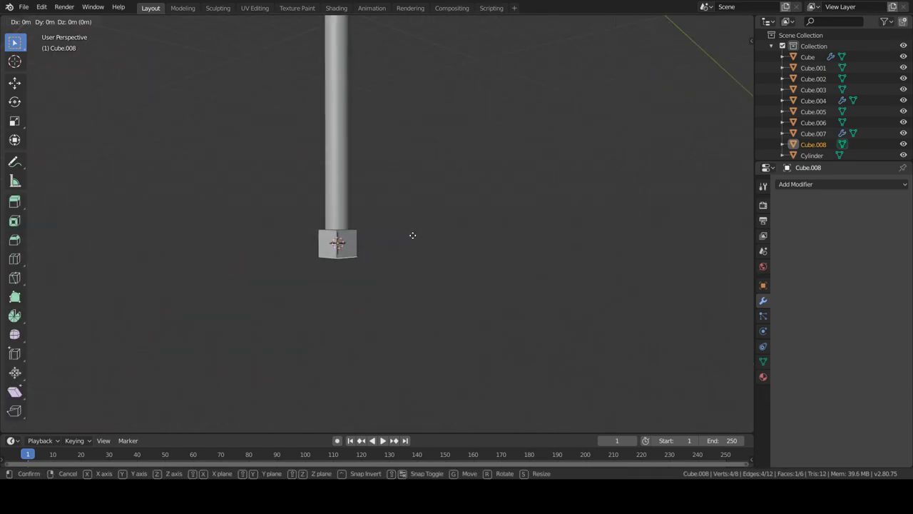
left_click(414, 295)
middle_click_drag(412, 326, 400, 316)
Pull the cube's bottom vertex down into a pointed tip
key("F3")
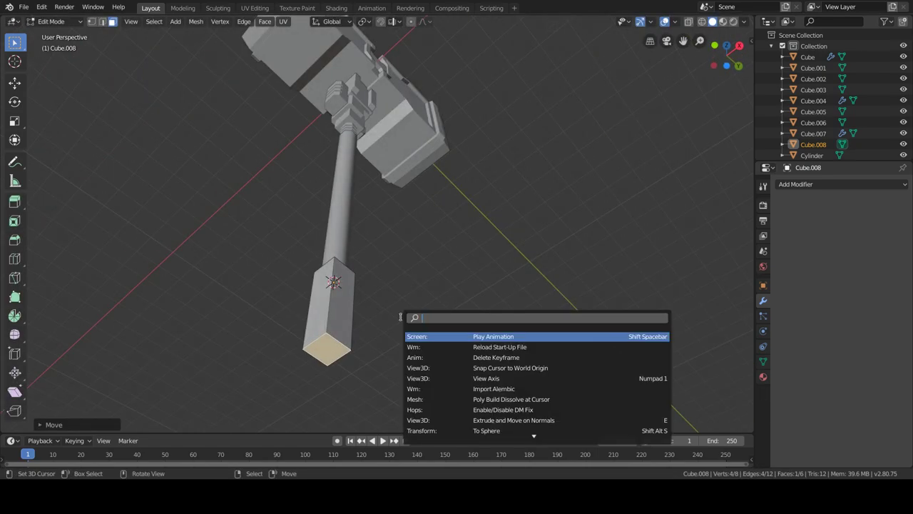
key("Escape")
key("1")
left_click(327, 356)
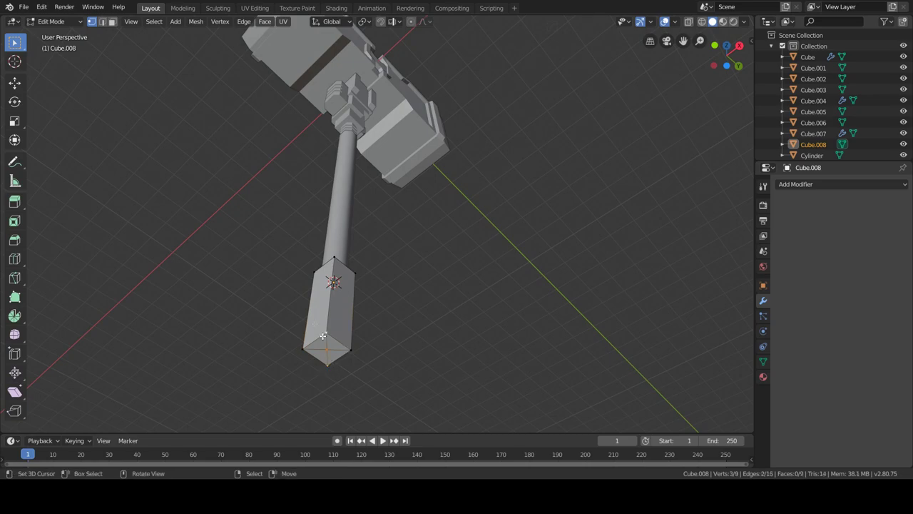
middle_click_drag(322, 336, 373, 316)
key("g")
left_click(373, 322)
scroll(355, 298, "up", 3)
Add a loop cut around the pommel cube
key("ctrl+r")
left_click(360, 282)
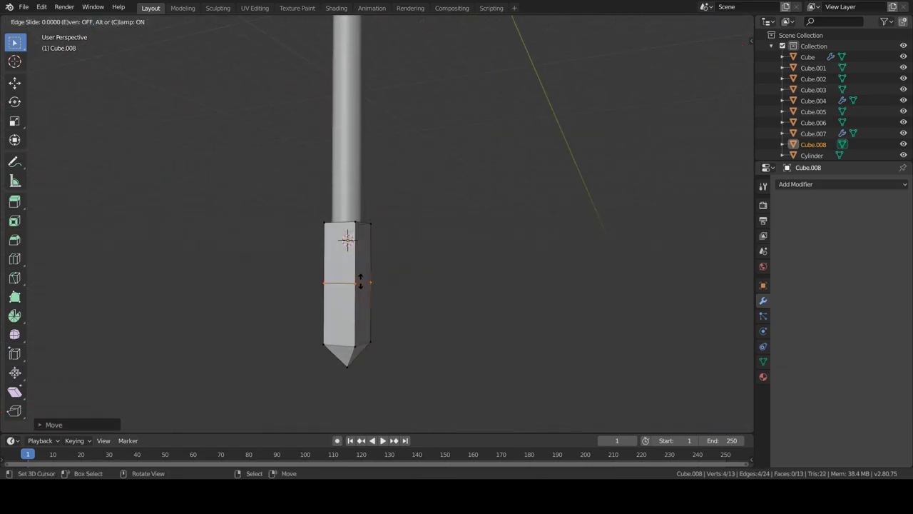
scroll(357, 272, "up", 1)
left_click(357, 278)
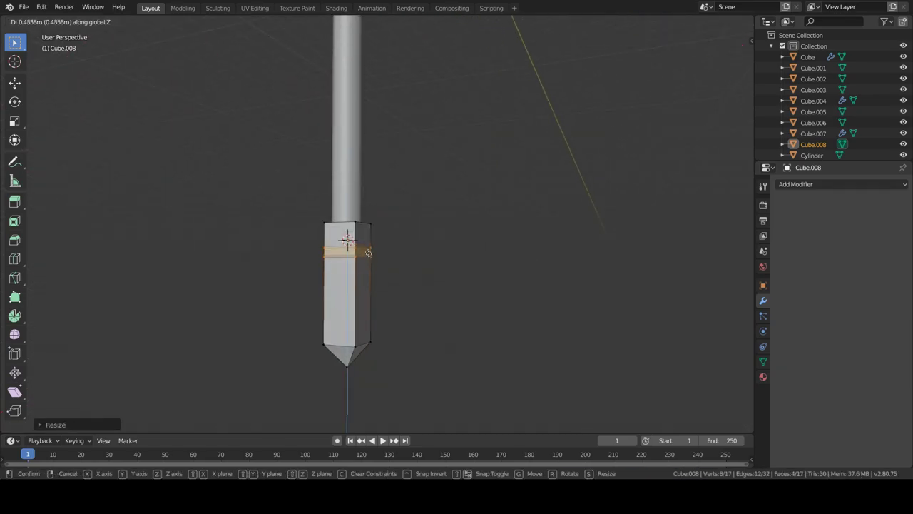
key("3")
scroll(418, 276, "up", 3)
key("s")
key("x")
key("Escape")
key("Tab")
Cut another loop across the pommel and widen that band outward, keeping its height
mouse_move(493, 278)
middle_mouse_down()
mouse_move(475, 326)
mouse_move(423, 268)
middle_mouse_up()
scroll(423, 267, "down", 3)
key("Tab")
scroll(423, 267, "up", 3)
key("ctrl+r")
left_click(343, 300)
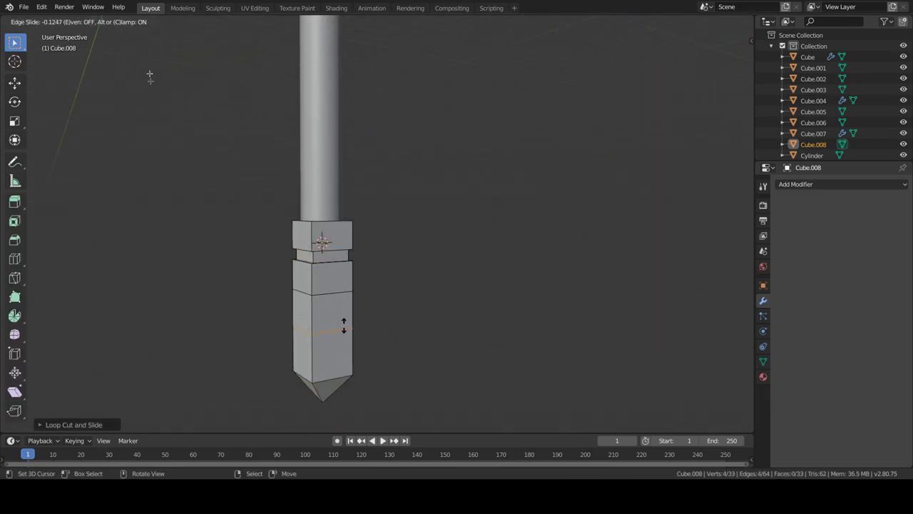
left_click(375, 316)
key("s")
key("shift+z")
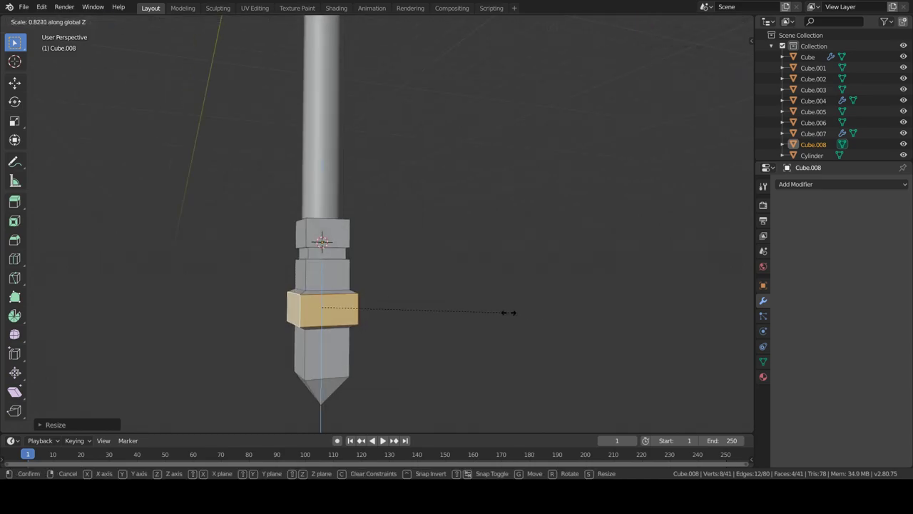
key("Tab")
View the whole hammer and select the hammer head
scroll(470, 306, "down", 5)
mouse_move(470, 305)
middle_mouse_down()
mouse_move(457, 289)
mouse_move(301, 271)
middle_mouse_up()
scroll(301, 271, "up", 3)
left_click(301, 272)
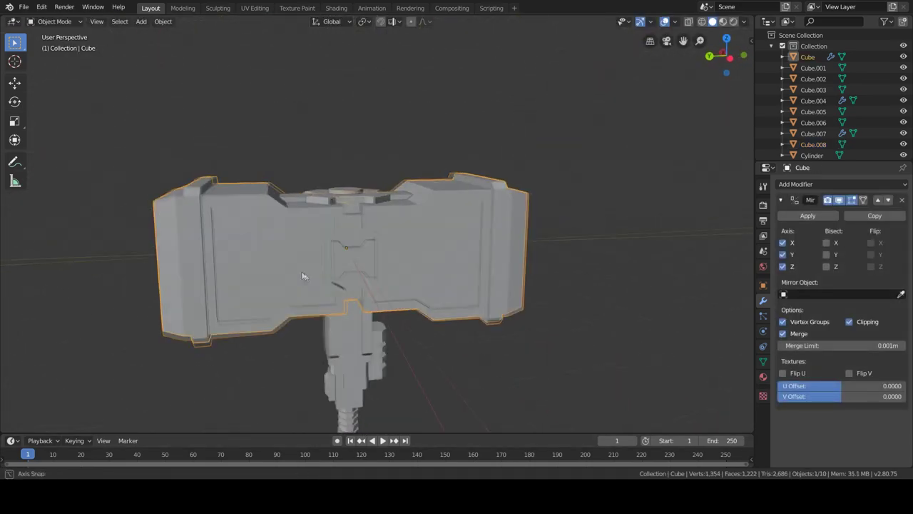
Add a cone, undo it, and reselect the hammer head
key("shift+a")
left_click(345, 333)
mouse_move(345, 334)
middle_mouse_down()
mouse_move(336, 284)
mouse_move(377, 290)
middle_mouse_up()
key("g")
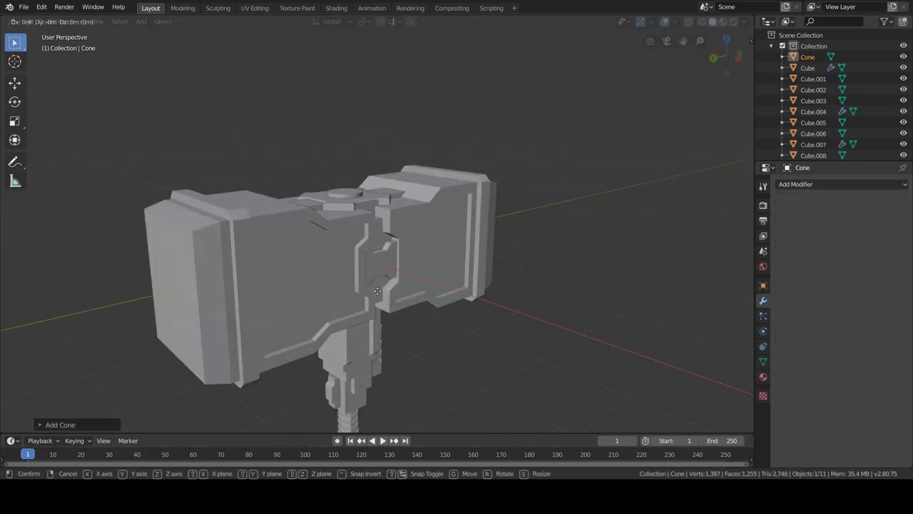
key("Escape")
key("ctrl+alt+z")
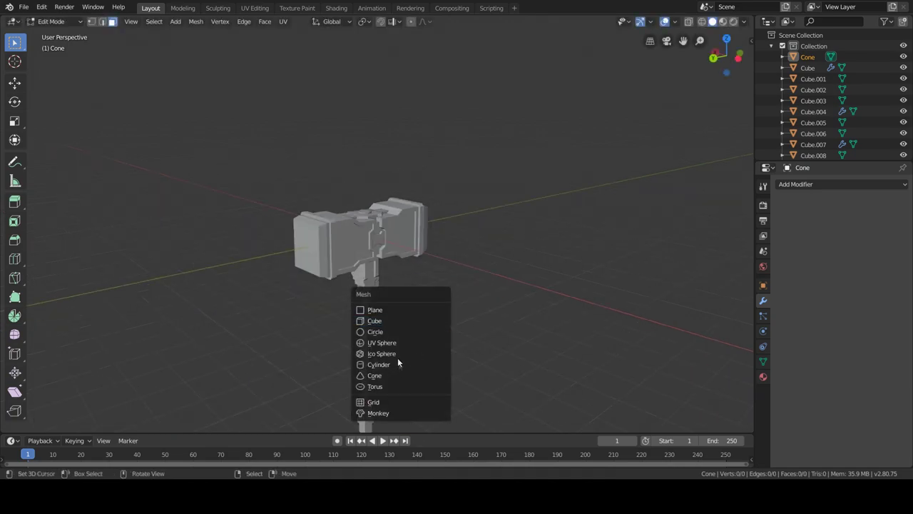
left_click(398, 358)
Add a new cone, move it along Y beside the head, and rotate it around Y
key("shift+a")
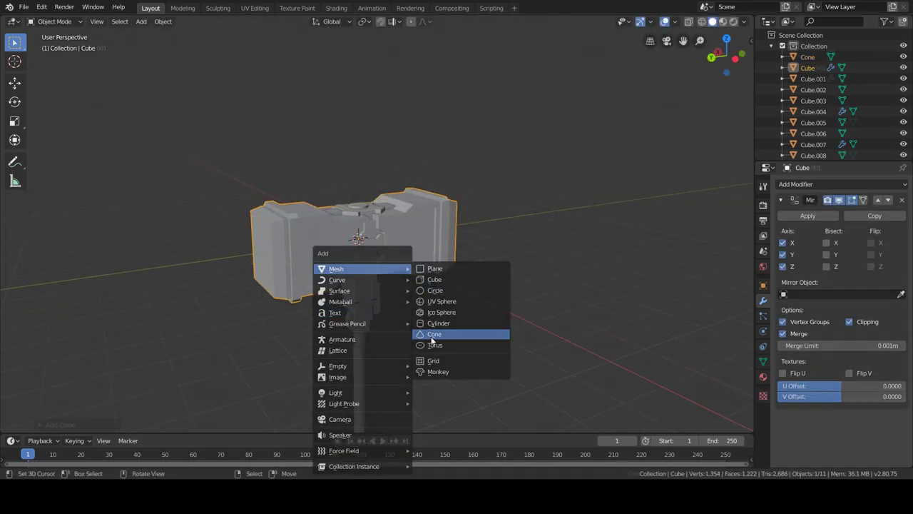
left_click(435, 336)
middle_click_drag(435, 337, 412, 305)
key("g")
key("y")
left_click(485, 303)
key("r")
key("y")
key("Return")
Shrink the cone and check it from front, side and top views
key("s")
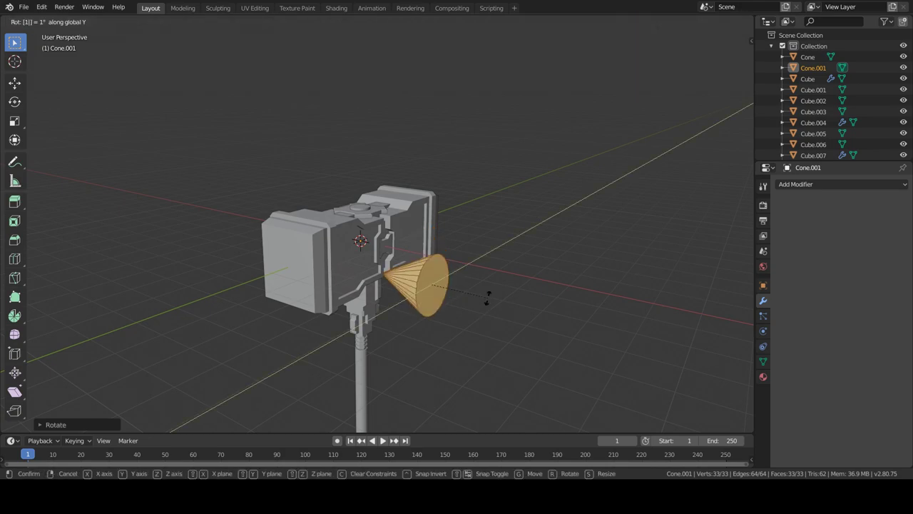
key("Escape")
key("KP_Decimal")
key("s")
key("Return")
key("KP_1")
key("KP_3")
key("KP_1")
key("KP_7")
Duplicate the cone along Y, shrink it, and set it at the head's lower corner
middle_click_drag(415, 312, 556, 410, "shift")
scroll(495, 271, "up", 2)
key("shift+d")
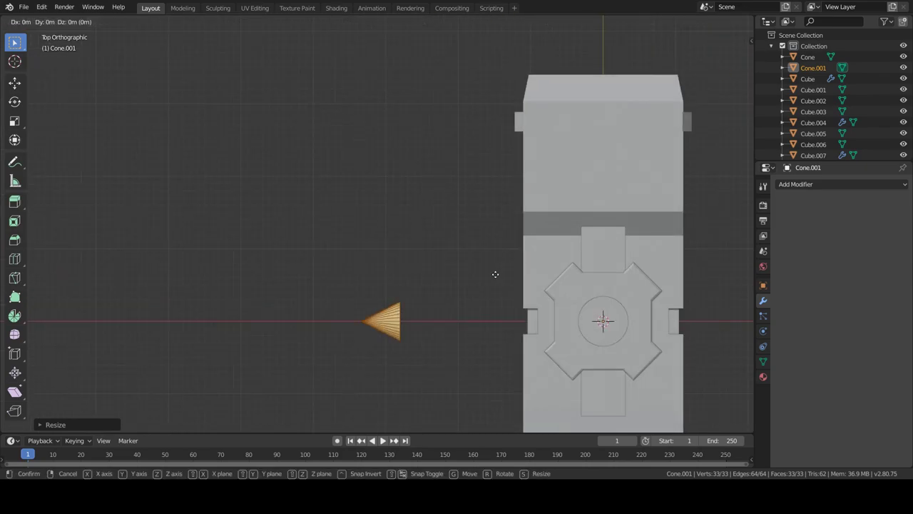
key("y")
left_click(432, 228)
scroll(438, 238, "up", 3)
key("s")
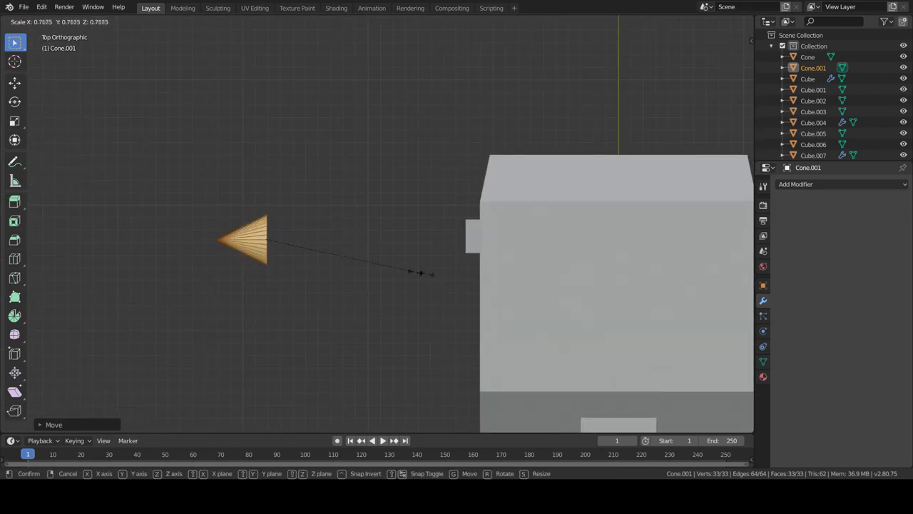
key("z")
scroll(548, 262, "down", 3)
mouse_move(481, 314)
middle_mouse_down()
mouse_move(506, 343)
mouse_move(598, 337)
middle_mouse_up()
left_click(584, 336)
left_click(820, 184)
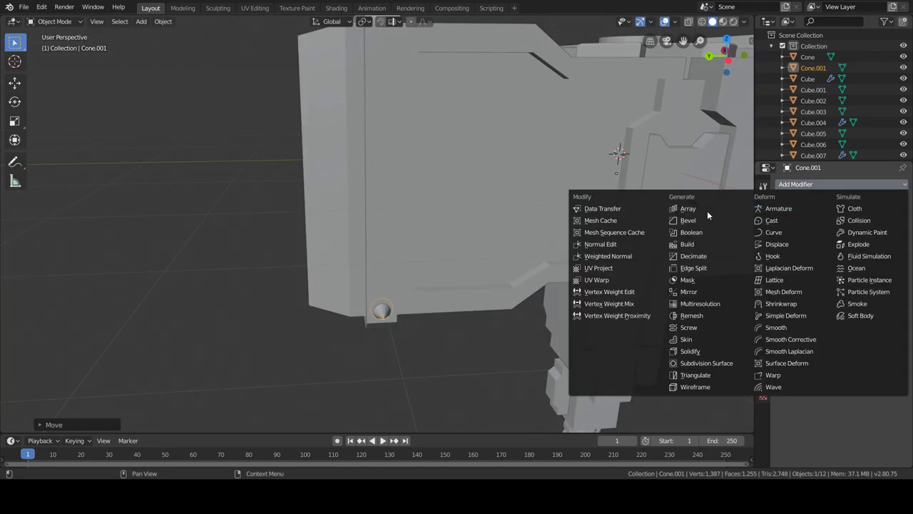
Add an Array modifier with count 4 and offset 1.4, plus a Mirror modifier on Y
left_click(707, 210)
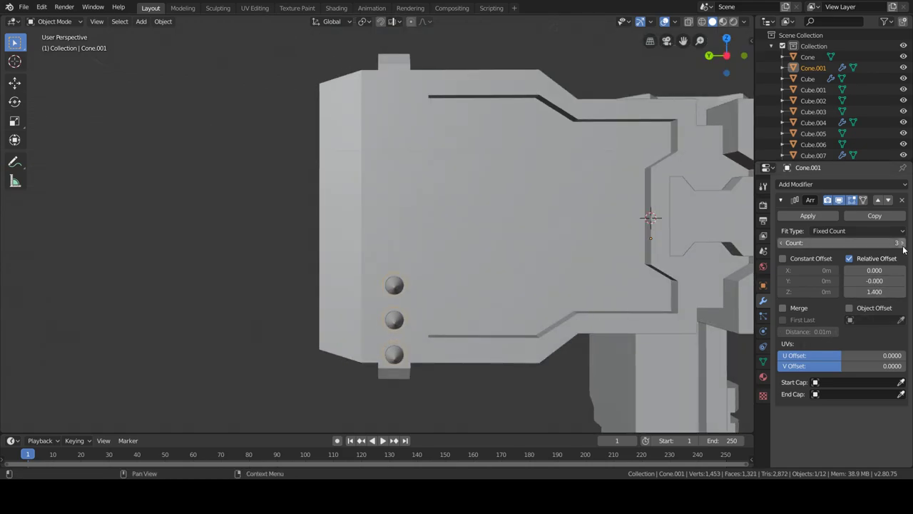
left_click(902, 243)
left_click(820, 184)
left_click(691, 291)
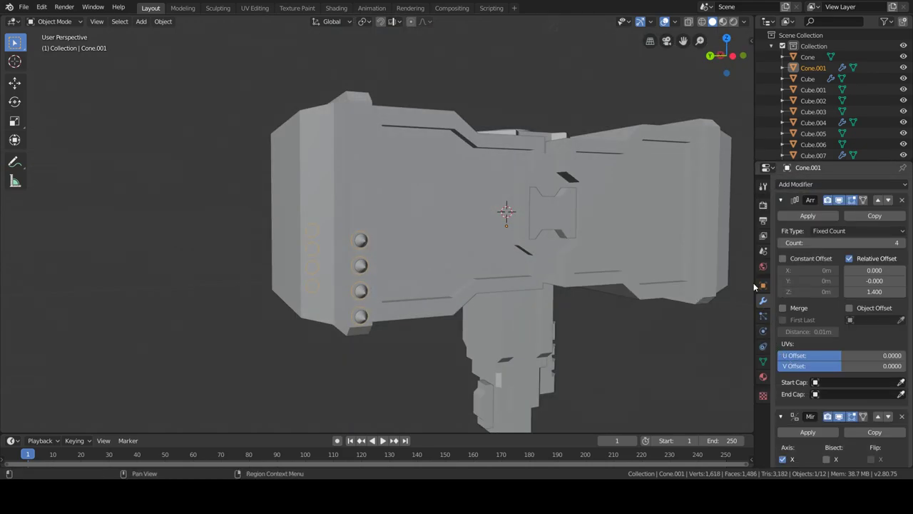
scroll(782, 371, "down", 2)
left_click(783, 414)
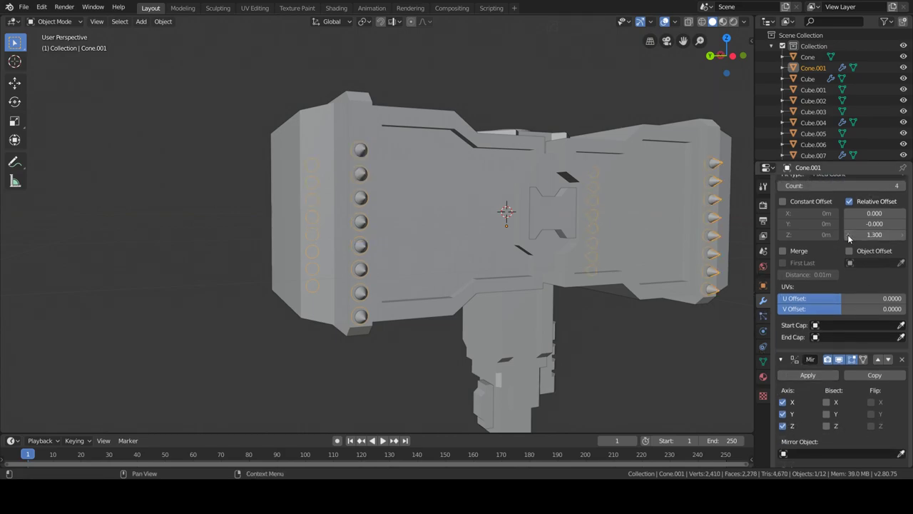
middle_click_drag(570, 314, 604, 316)
left_click(497, 287)
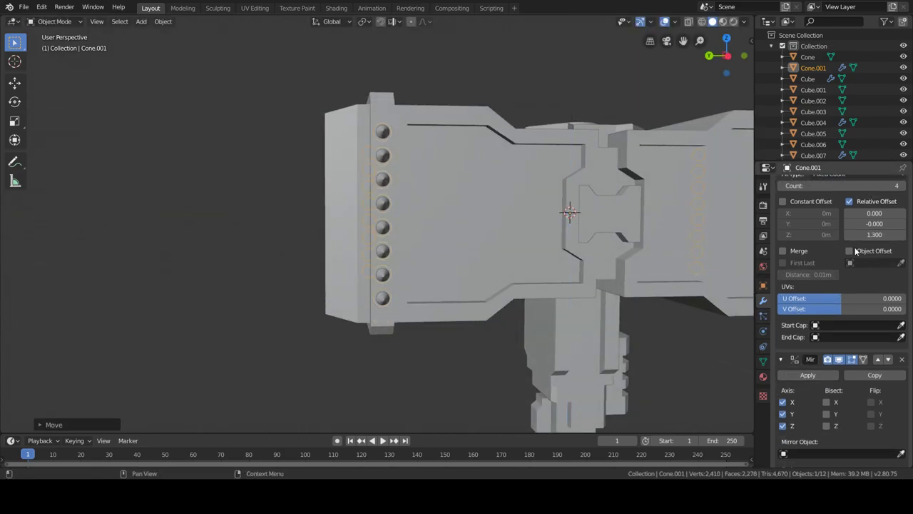
left_click(901, 236)
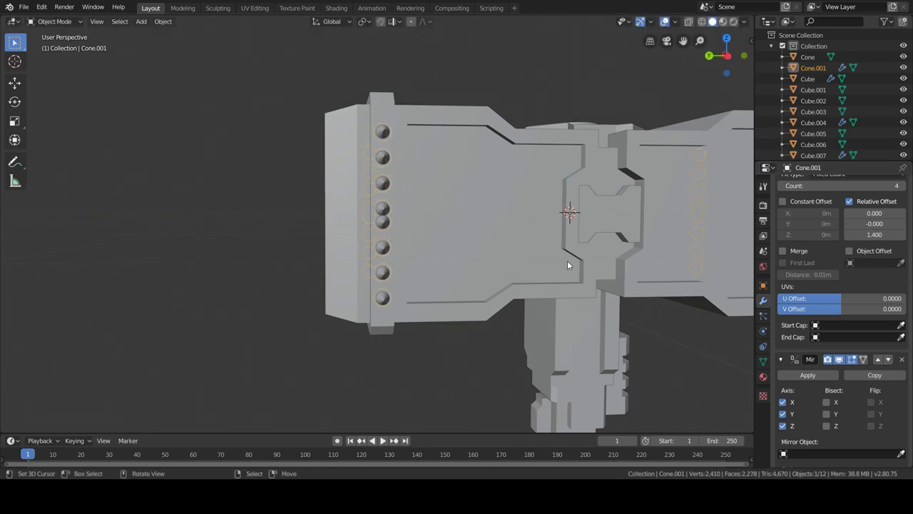
Shift the stud geometry vertically in edit mode
key("Tab")
key("g")
key("z")
left_click(564, 275)
key("Tab")
mouse_move(564, 275)
middle_mouse_down()
mouse_move(488, 288)
mouse_move(550, 335)
middle_mouse_up()
Rotate the duplicated spikes 90 degrees and scale them along Z
type("90")
key("Return")
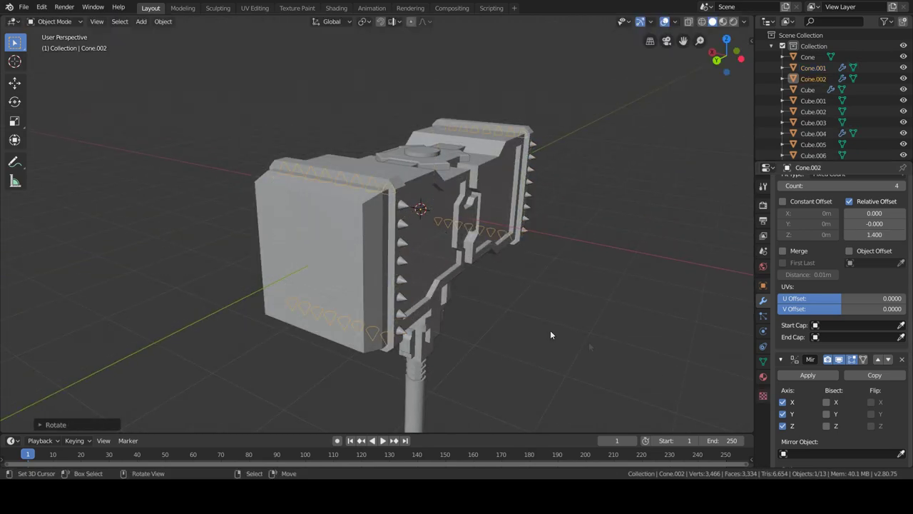
key("s")
key("z")
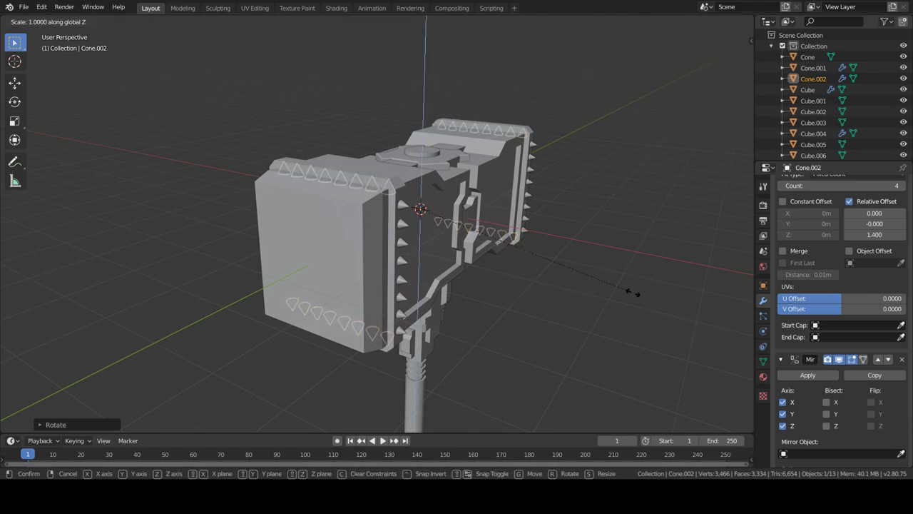
left_click(717, 328)
scroll(522, 236, "up", 3)
middle_click_drag(522, 235, 711, 297)
Join the spike objects with Ctrl+J and apply HardOps Ssharpen
left_click(413, 205)
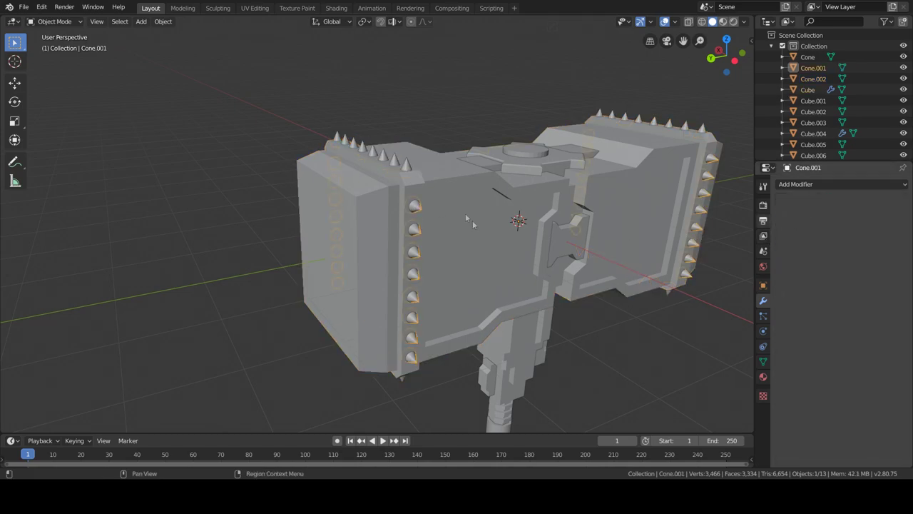
key("ctrl+j")
key("q")
left_click(503, 222)
middle_click_drag(504, 222, 429, 250)
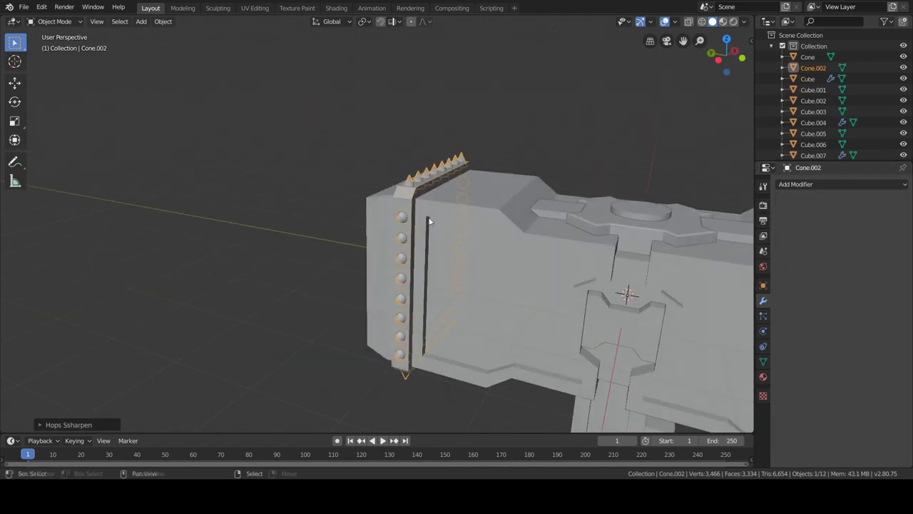
scroll(430, 249, "down", 5)
middle_click_drag(508, 266, 451, 337)
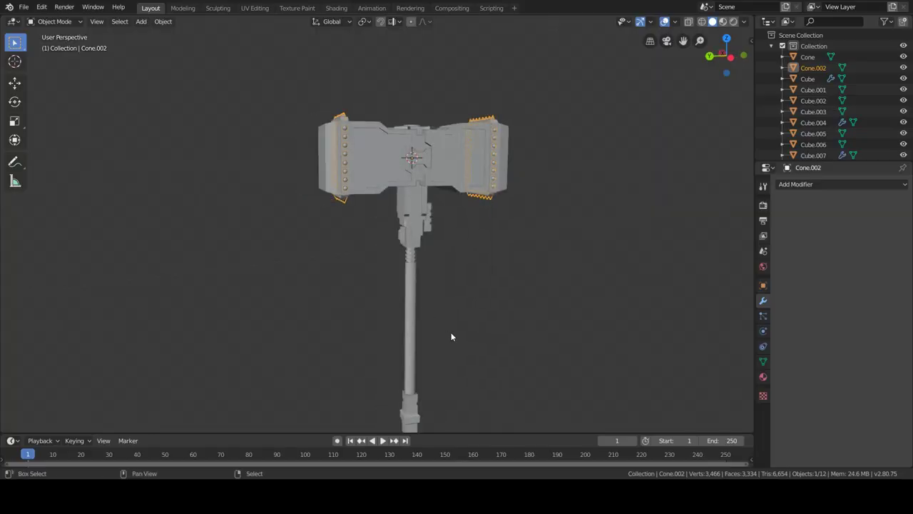
scroll(451, 336, "up", 3)
left_click(428, 328)
key("shift+s")
Add a plane at the handle, shrink it, and position it at the shaft's base
left_click(460, 371)
key("shift+a")
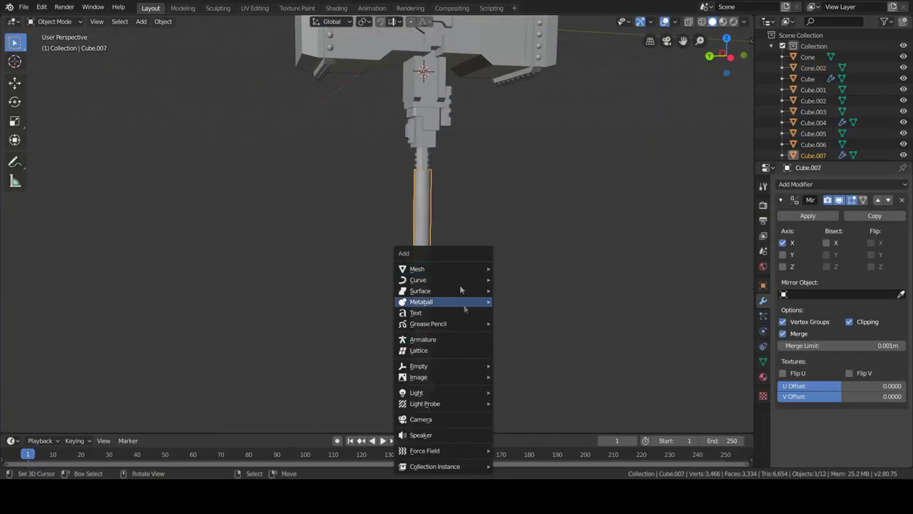
left_click(515, 268)
key("g")
left_click(499, 287)
scroll(499, 287, "up", 4)
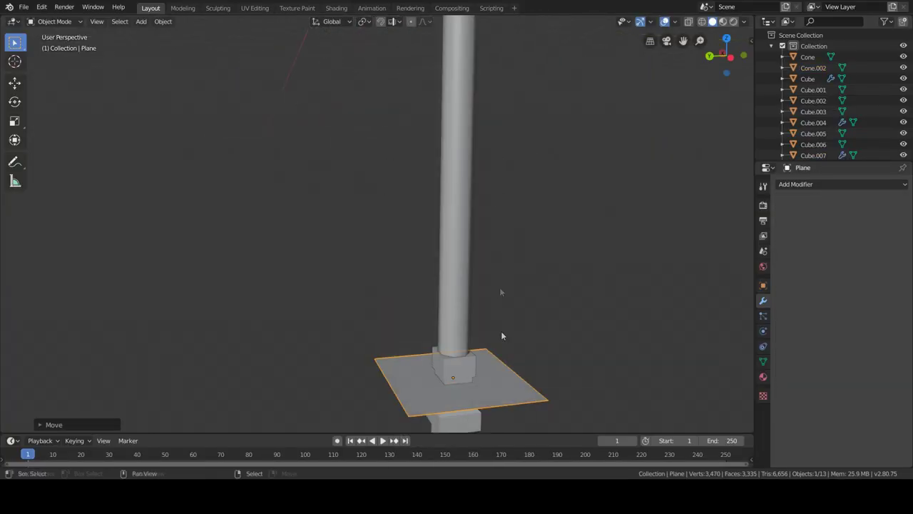
middle_click_drag(499, 287, 487, 245)
key("s")
left_click(530, 200)
key("g")
key("z")
left_click(604, 175)
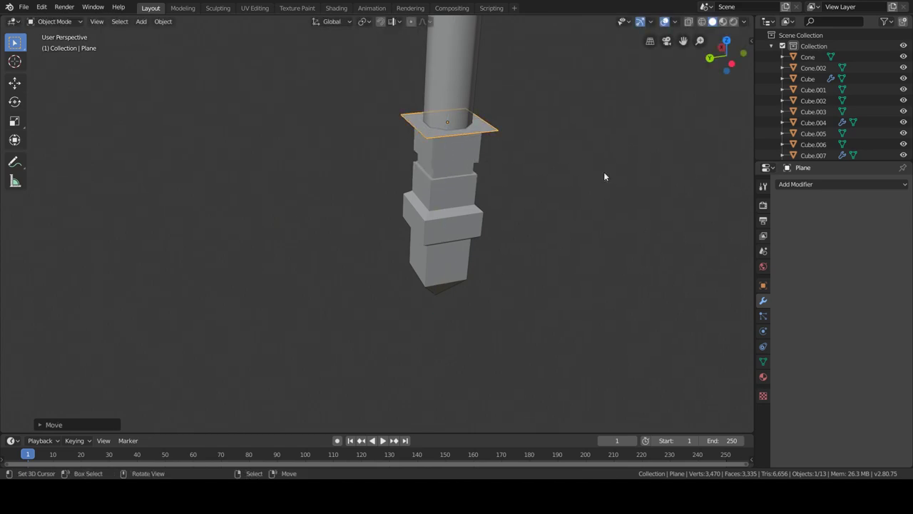
Select the handle shaft and rescale its geometry in Edit Mode
left_click(456, 115)
scroll(483, 229, "up", 2)
key("s")
key("Escape")
key("Tab")
key("a")
key("s")
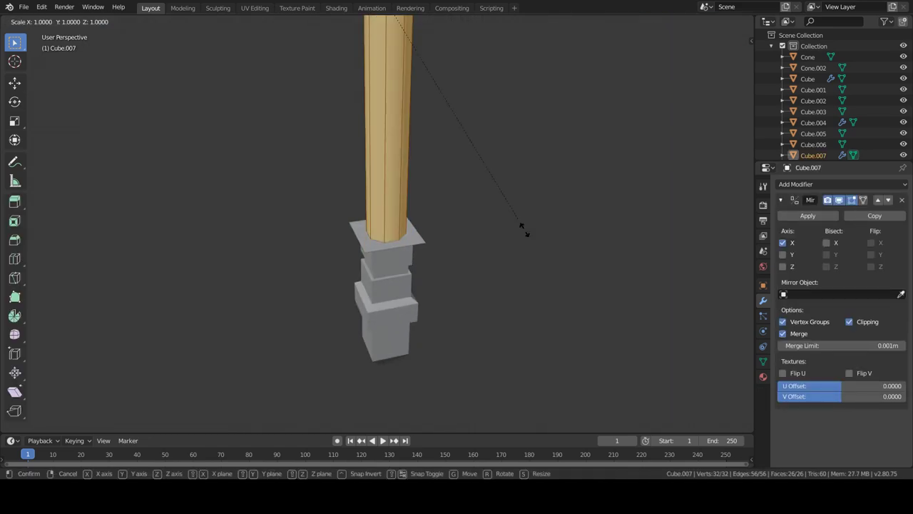
left_click(508, 210)
key("Tab")
Shrink the plane further and delete all but one of its vertices
left_click(415, 243)
scroll(415, 243, "up", 2)
key("s")
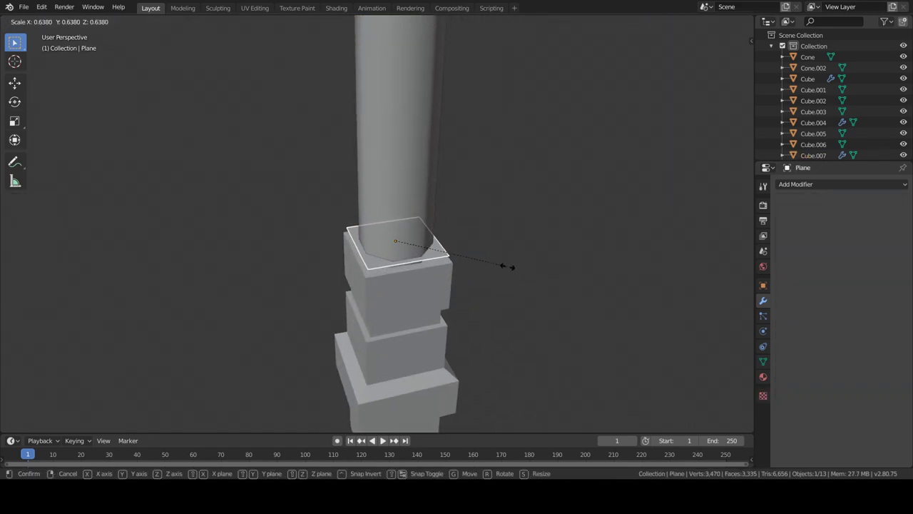
left_click(508, 266)
key("Tab")
left_click(374, 270, "shift")
mouse_move(374, 270)
middle_mouse_down()
mouse_move(518, 218)
mouse_move(600, 353)
mouse_move(493, 340)
middle_mouse_up()
key("x")
left_click(518, 218)
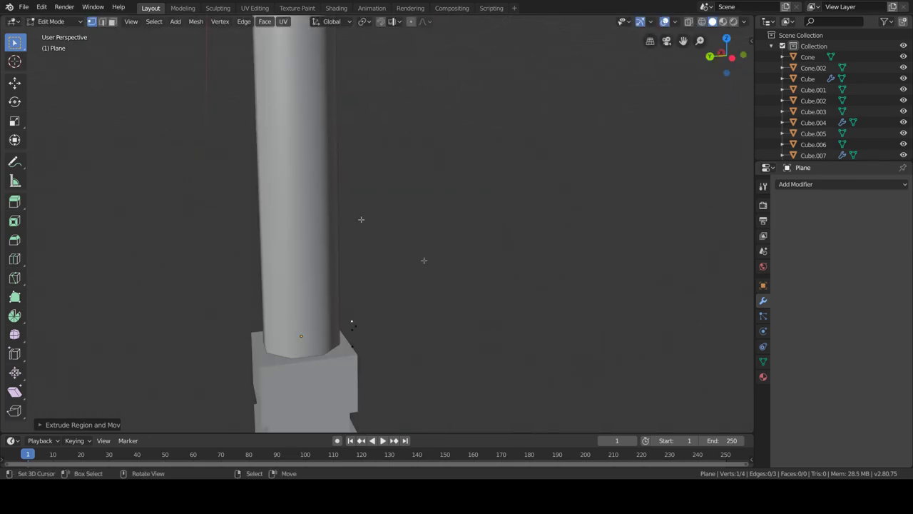
Restore the plane's vertices and turn on vertex snapping
mouse_move(405, 75)
middle_mouse_down()
mouse_move(577, 334)
mouse_move(540, 317)
mouse_move(380, 32)
middle_mouse_up()
key("a")
key("s")
left_click(540, 317)
left_click(381, 22)
left_click(392, 22)
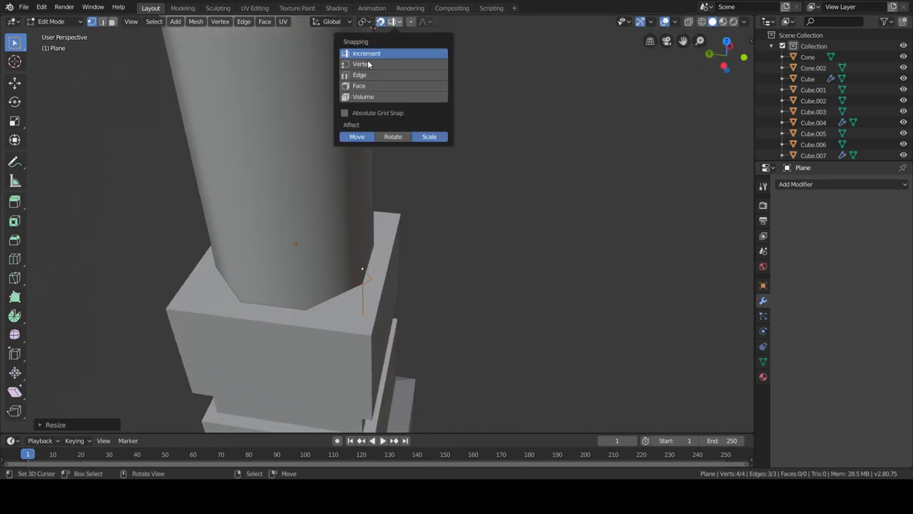
left_click(361, 64)
Rotate the plane's vertices and snap them against the shaft edge
left_click(358, 267)
key("a")
key("r")
left_click(356, 285)
key("r")
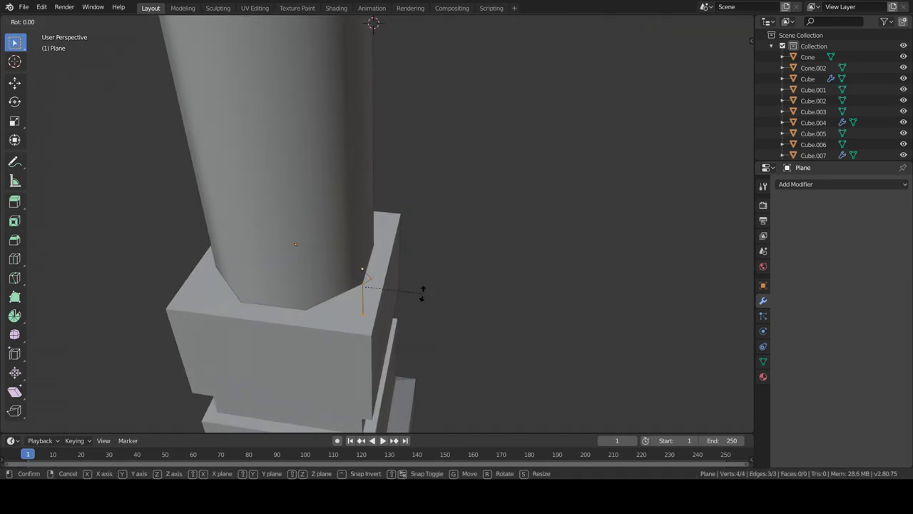
left_click(393, 326)
key("g")
left_click(381, 326)
key("shift+Tab")
key("g")
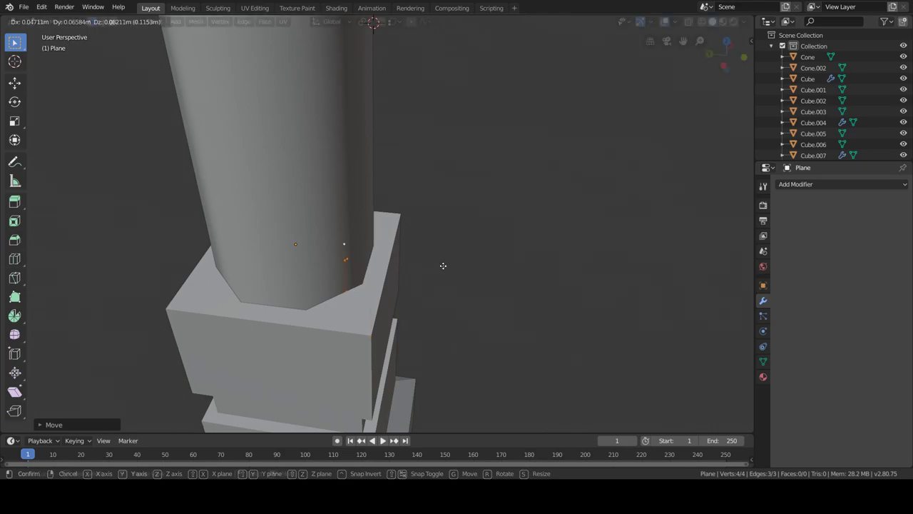
left_click(347, 259)
left_click(806, 184)
Give the plane a Screw modifier with 1.05m screw, 800° angle and 22 iterations
left_click(696, 200)
mouse_move(485, 285)
middle_mouse_down()
mouse_move(461, 303)
mouse_move(626, 296)
middle_mouse_up()
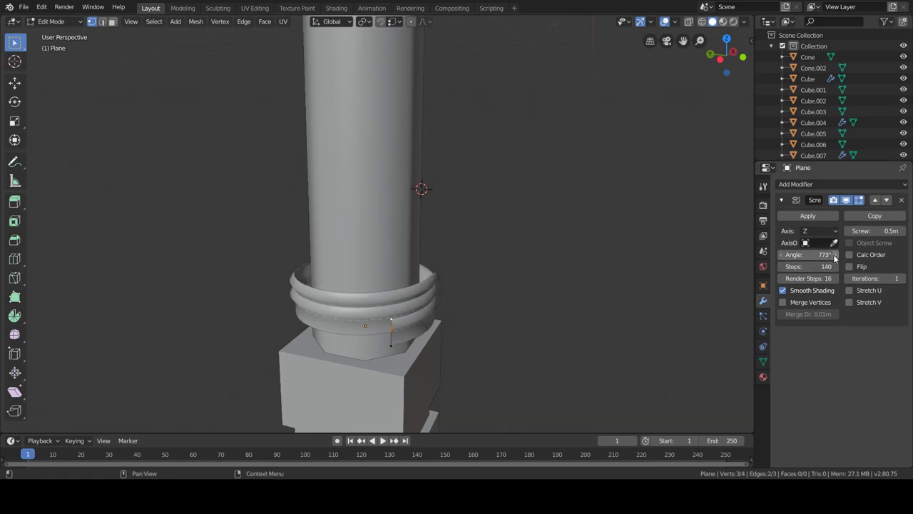
left_click_drag(871, 232, 900, 232)
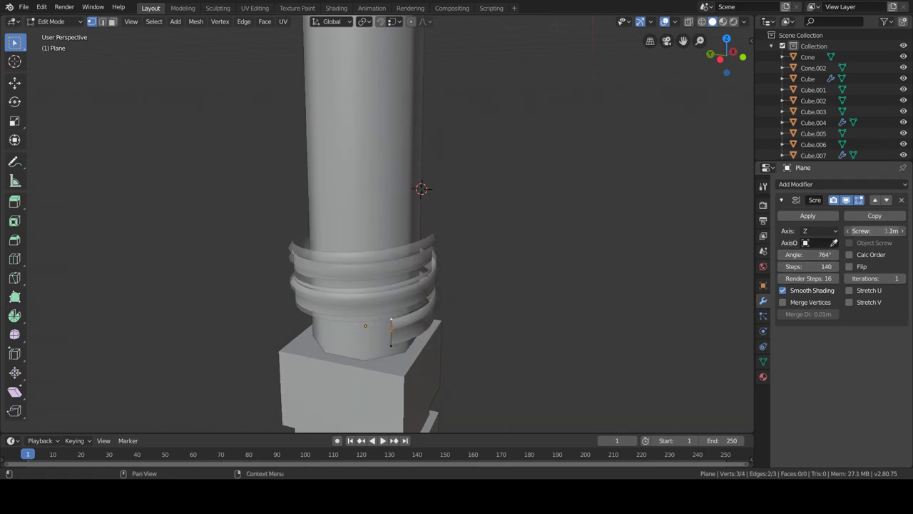
left_click_drag(882, 277, 899, 292)
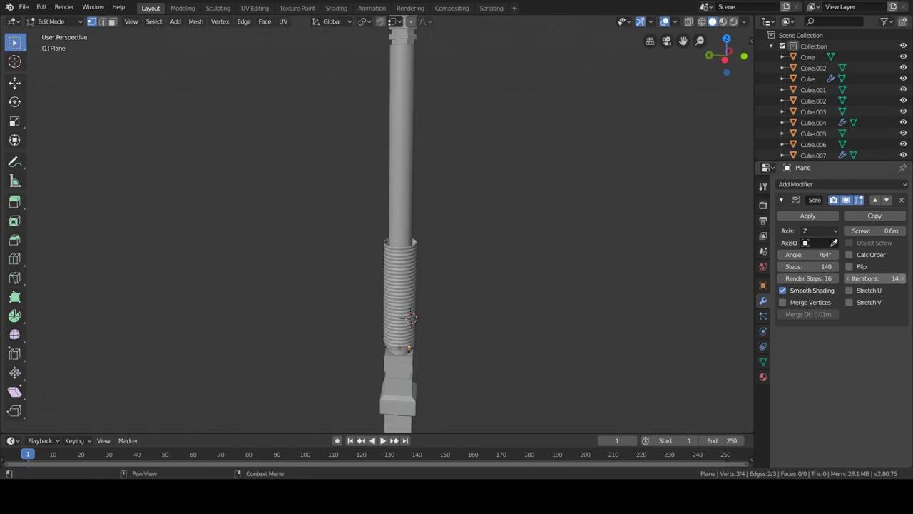
left_click_drag(885, 231, 900, 231)
middle_click_drag(597, 292, 495, 318)
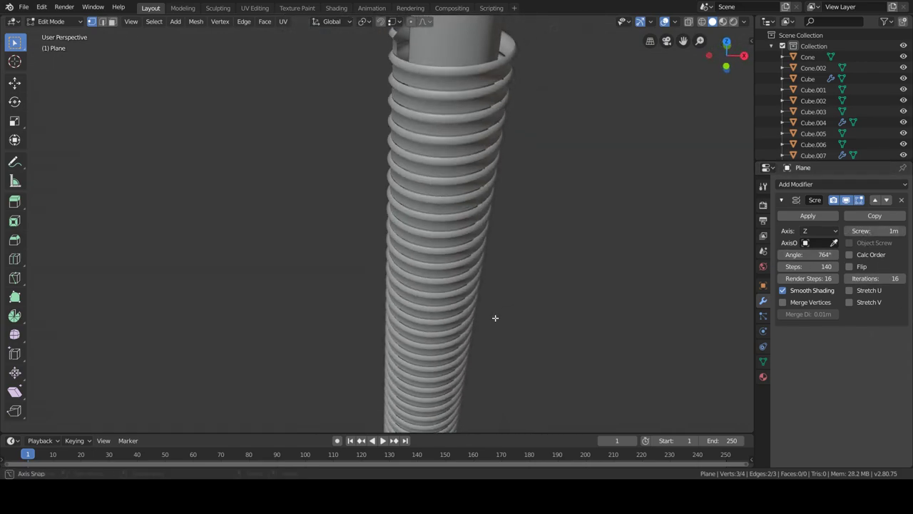
left_click_drag(831, 256, 856, 256)
scroll(550, 349, "down", 4)
left_click(903, 232)
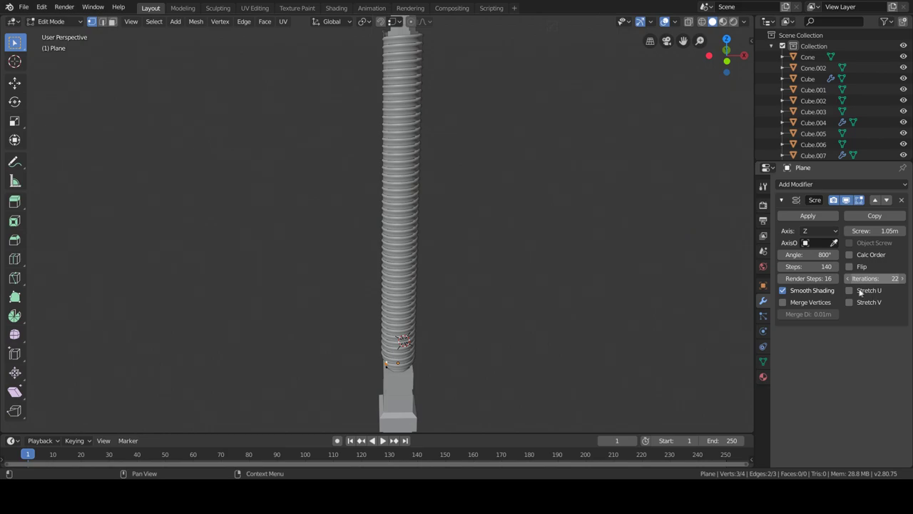
scroll(501, 270, "down", 3)
scroll(448, 271, "up", 2)
Scale the coil along X and lower it along Z onto the shaft
key("Tab")
key("s")
key("x")
left_click(495, 338)
scroll(436, 263, "up", 3)
scroll(435, 264, "up", 2)
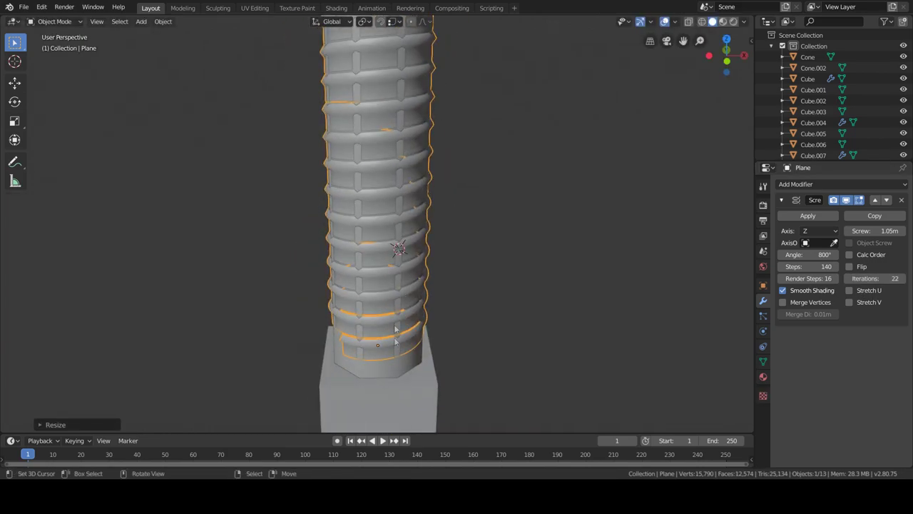
key("g")
key("z")
left_click(422, 367)
scroll(436, 200, "down", 4)
Add a cube, raise and scale it vertically, then delete it
scroll(410, 233, "up", 5)
middle_click_drag(410, 233, 473, 232)
key("shift+a")
left_click(458, 268)
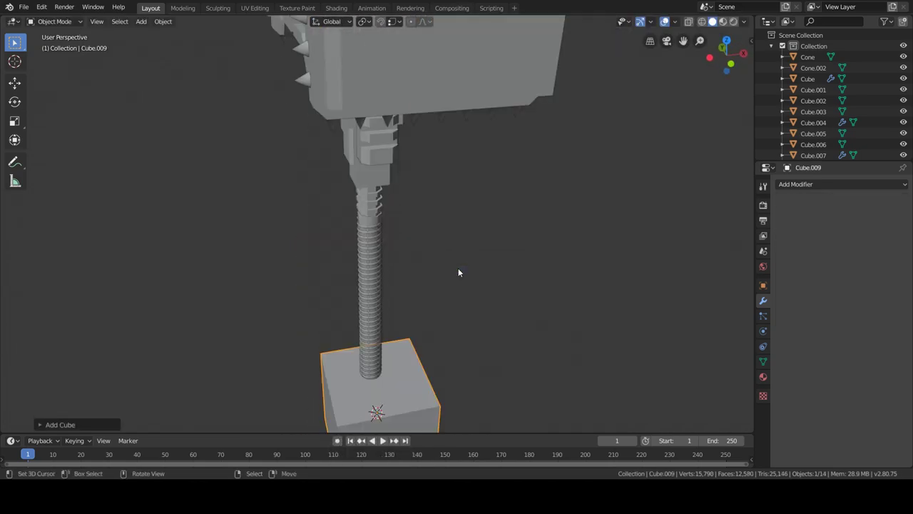
key("g")
key("z")
left_click(457, 243)
scroll(448, 235, "up", 3)
key("s")
key("z")
left_click(449, 253)
key("Delete")
Place the 3D cursor and add a new cube positioned vertically on the rod
key("shift+s")
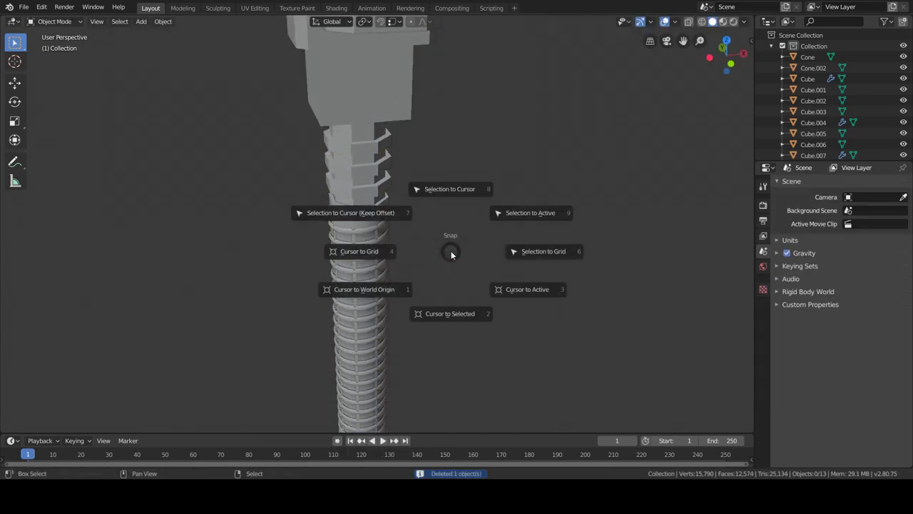
key("Escape")
left_click(359, 207)
key("shift+a")
left_click(453, 259)
key("g")
key("z")
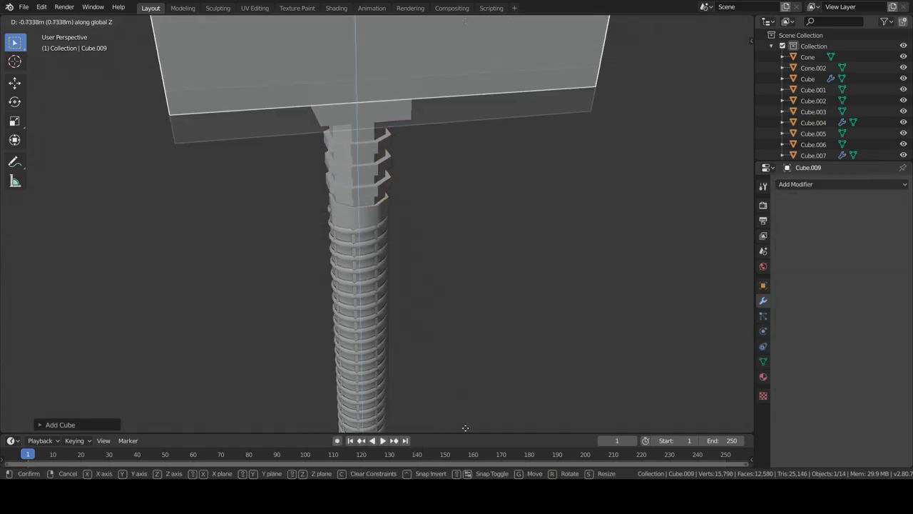
left_click(465, 395)
Shrink the cube around the threaded rod and raise it to collar the coil's top
key("s")
left_click(437, 219)
scroll(436, 219, "up", 4)
key("g")
key("z")
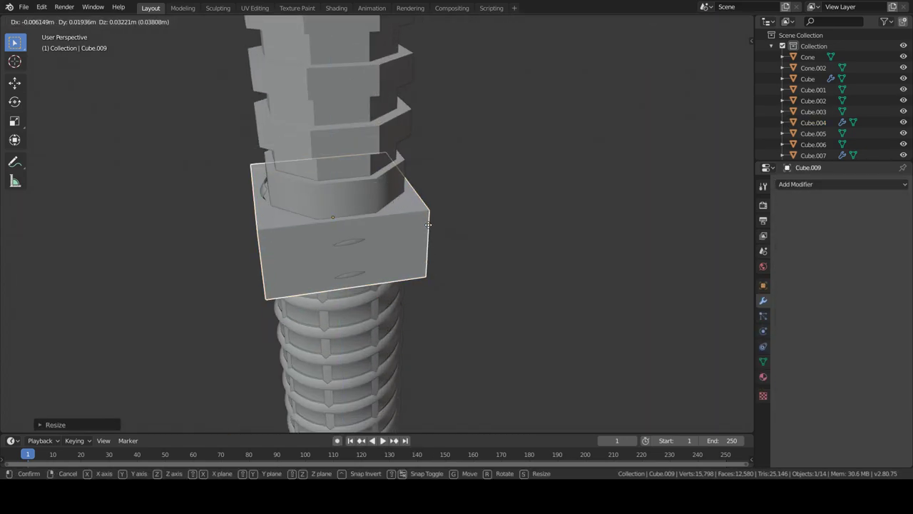
left_click(432, 214)
mouse_move(433, 214)
middle_mouse_down()
mouse_move(388, 257)
mouse_move(341, 181)
mouse_move(112, 30)
middle_mouse_up()
Select all of the cube's faces in Edit Mode and return to Object Mode
key("Tab")
key("3")
mouse_move(374, 263)
middle_mouse_down()
mouse_move(281, 259)
mouse_move(518, 230)
mouse_move(467, 253)
middle_mouse_up()
key("a")
key("Tab")
scroll(540, 235, "down", 4)
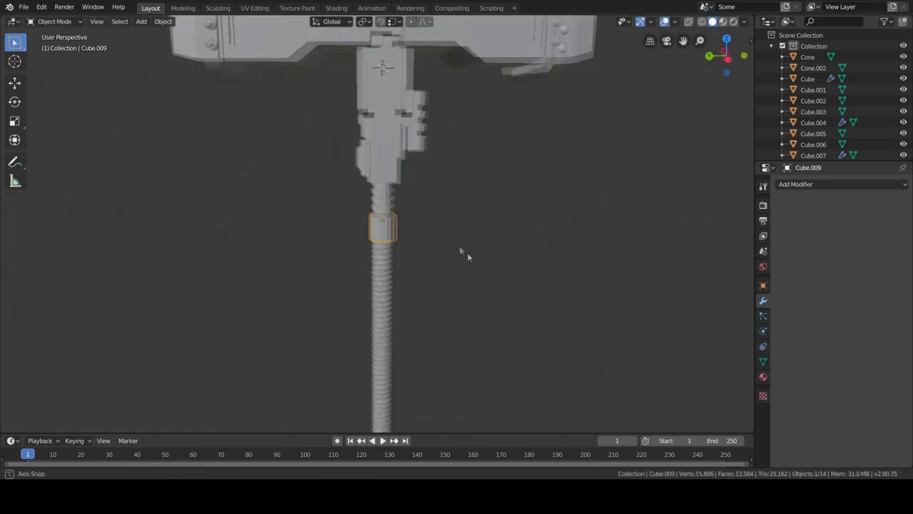
scroll(426, 204, "down", 4)
scroll(420, 295, "up", 4)
scroll(372, 291, "down", 3)
Select the coiled handle shaft, then the small block on it
left_click(368, 293)
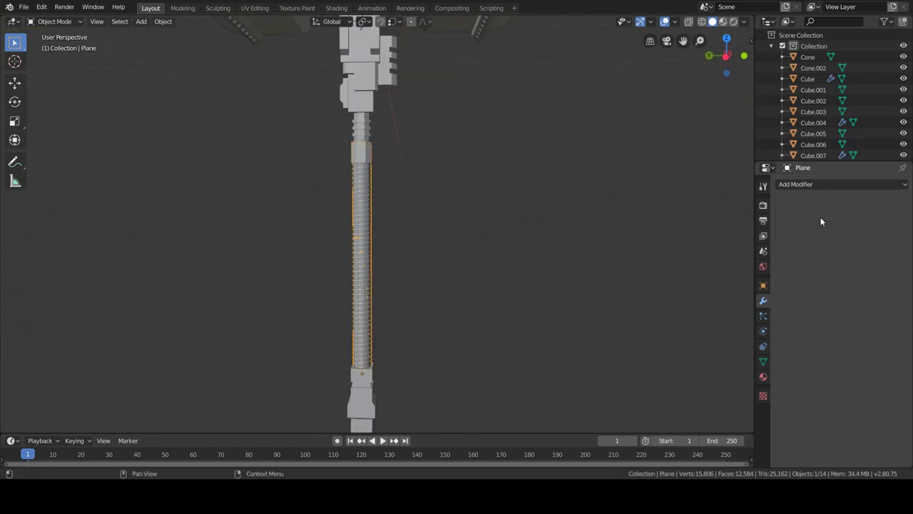
scroll(361, 214, "up", 5)
scroll(367, 185, "down", 3)
scroll(395, 154, "down", 3)
scroll(395, 153, "up", 3)
left_click(350, 122)
Duplicate the small shaft block, resize it along Z, drop it to mid-shaft and tilt it
key("shift+d")
left_click(511, 209)
scroll(459, 164, "down", 3)
key("s")
key("z")
left_click(408, 68)
key("g")
key("z")
left_click(451, 246)
key("r")
key("z")
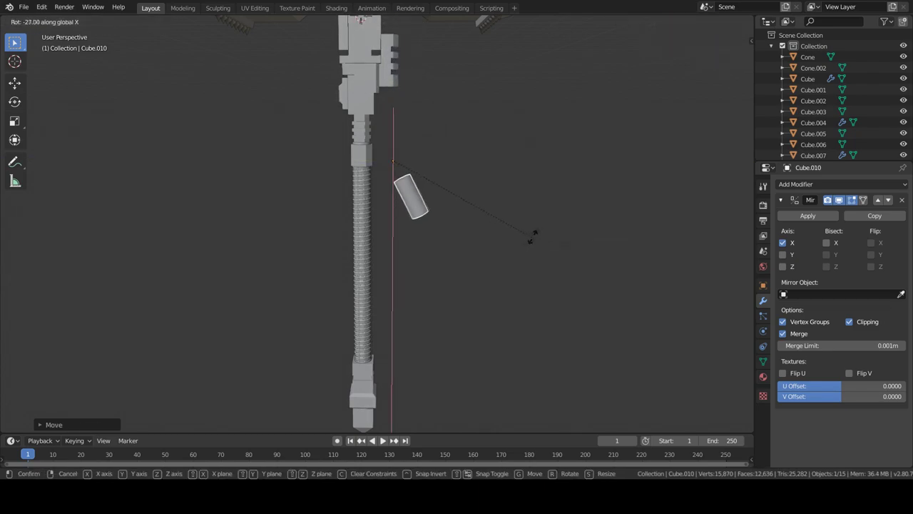
left_click(528, 239)
Shrink the tilted test piece and readjust its height on the shaft
middle_click_drag(528, 239, 526, 227)
left_click(459, 208)
key("s")
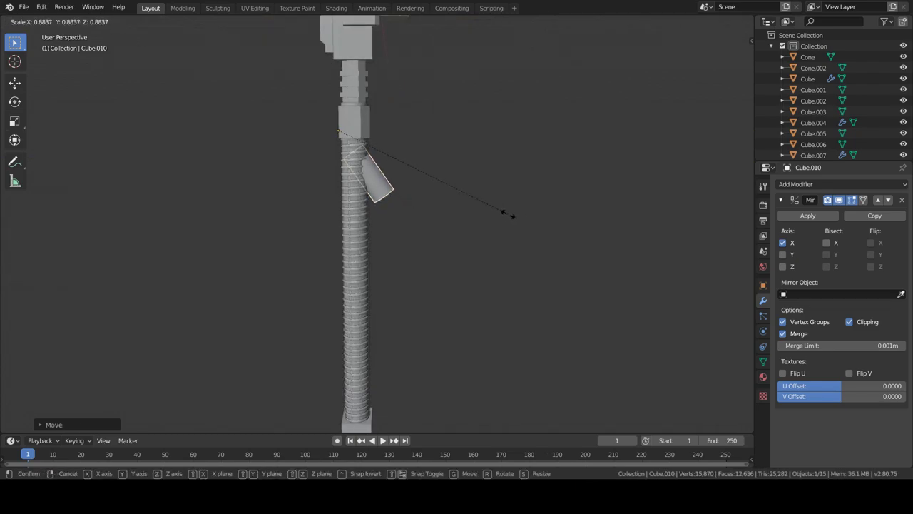
left_click(509, 214)
scroll(461, 267, "up", 3)
key("g")
key("z")
left_click(467, 201)
scroll(441, 246, "up", 3)
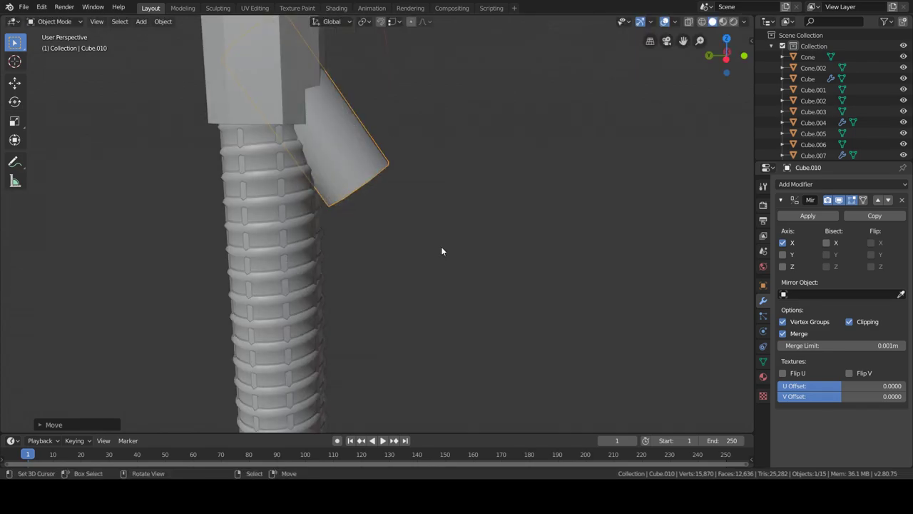
In Edit Mode, pull the test piece's end face out along its normal
key("Tab")
left_click(332, 21)
left_click(321, 72)
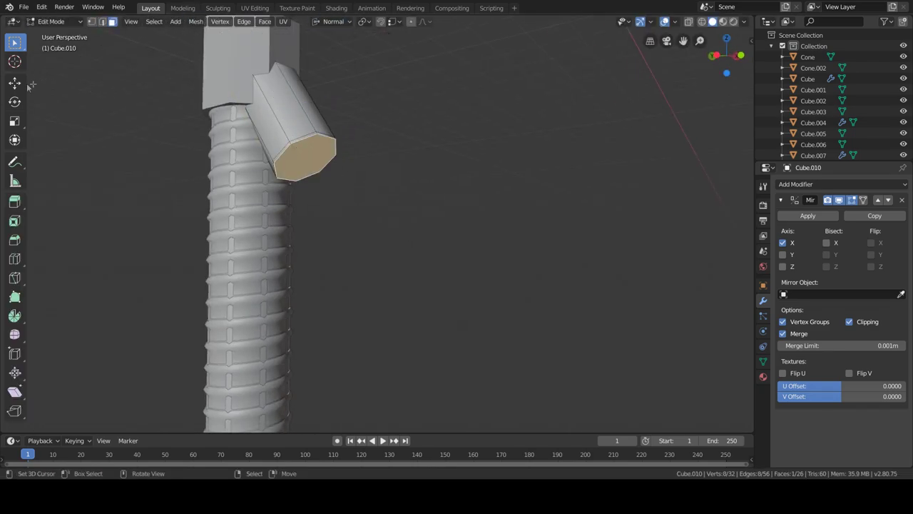
left_click(14, 82)
middle_click_drag(371, 214, 399, 200)
left_click_drag(392, 210, 423, 248)
Loop cut the test piece, then inset and scale its end ring into a flange
key("ctrl+r")
left_click(406, 219)
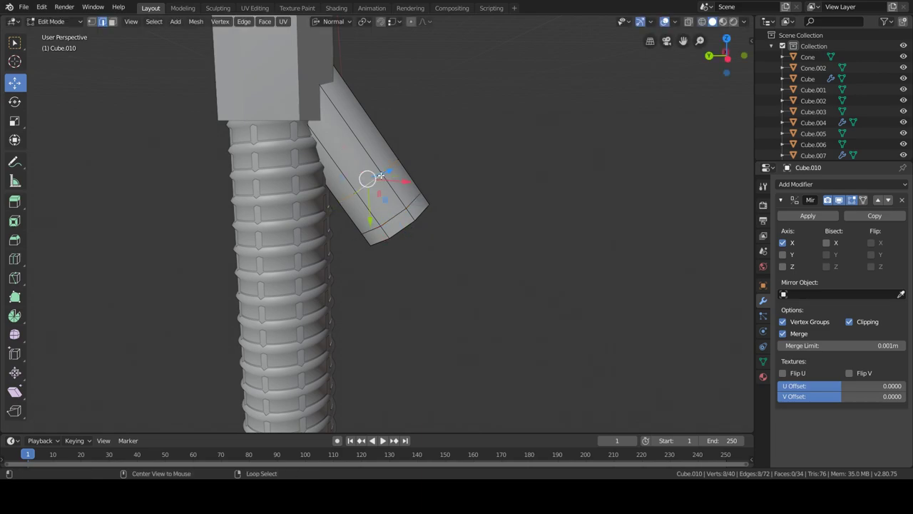
middle_click_drag(391, 207, 387, 214)
left_click(387, 190, "alt")
key("i")
left_click(428, 207)
key("s")
left_click(528, 214)
key("Tab")
Delete the test piece, add a small cylinder and move it along Y beside the screw
key("x")
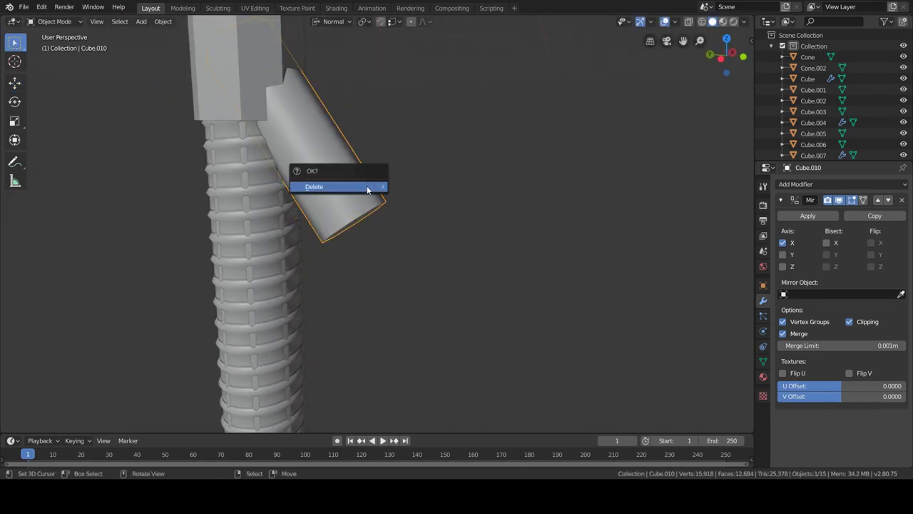
left_click(366, 187)
key("shift+a")
left_click(431, 260)
key("s")
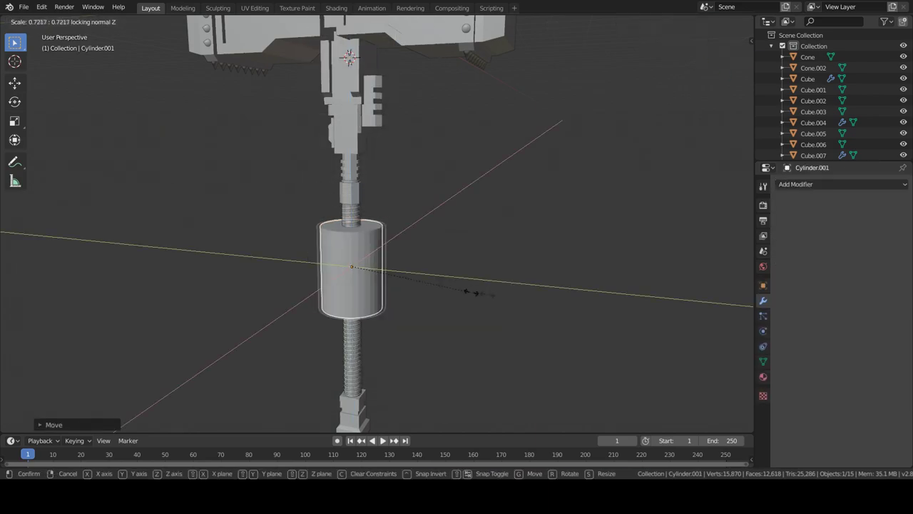
left_click(457, 278)
scroll(425, 242, "up", 3)
scroll(426, 242, "down", 3)
key("s")
left_click(428, 203)
key("g")
key("y")
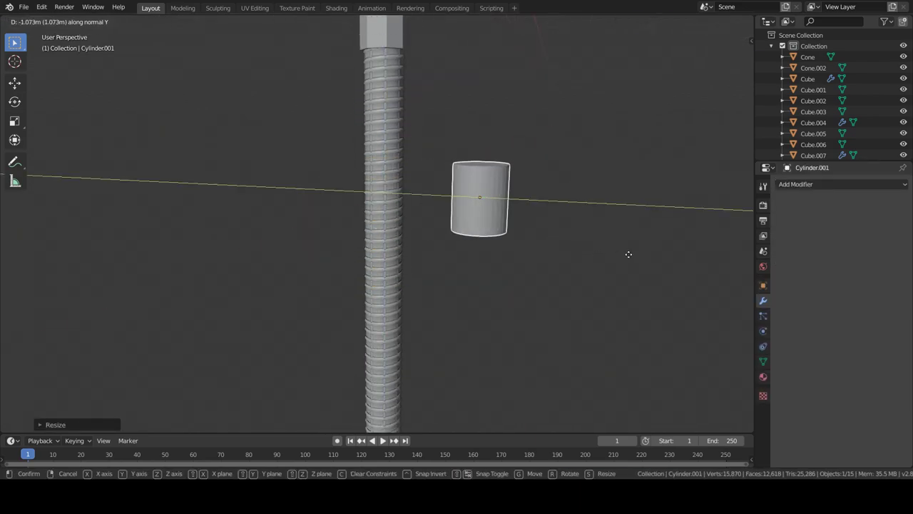
left_click(628, 255)
Loop cut the cylinder near its bottom and flare the ring faces into a flange
key("KP_Decimal")
key("Tab")
key("ctrl+r")
left_click(452, 282)
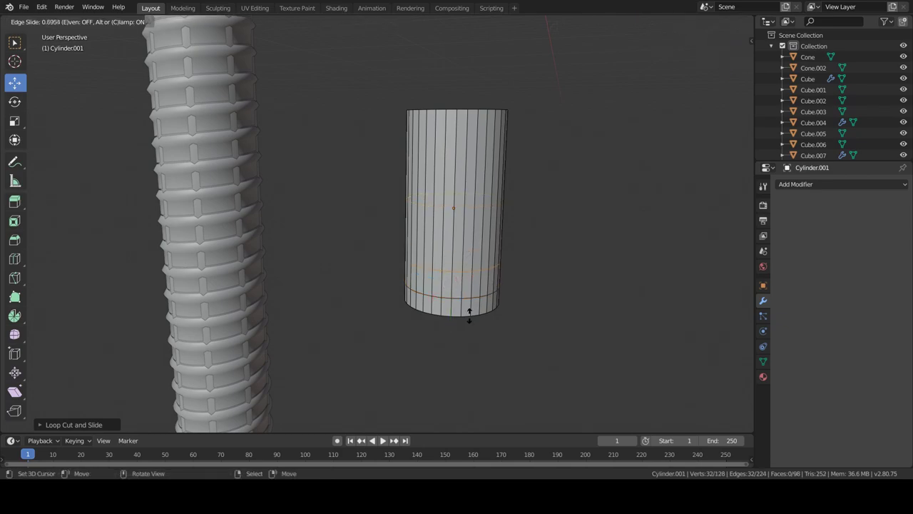
left_click(562, 297)
key("s")
key("shift+z")
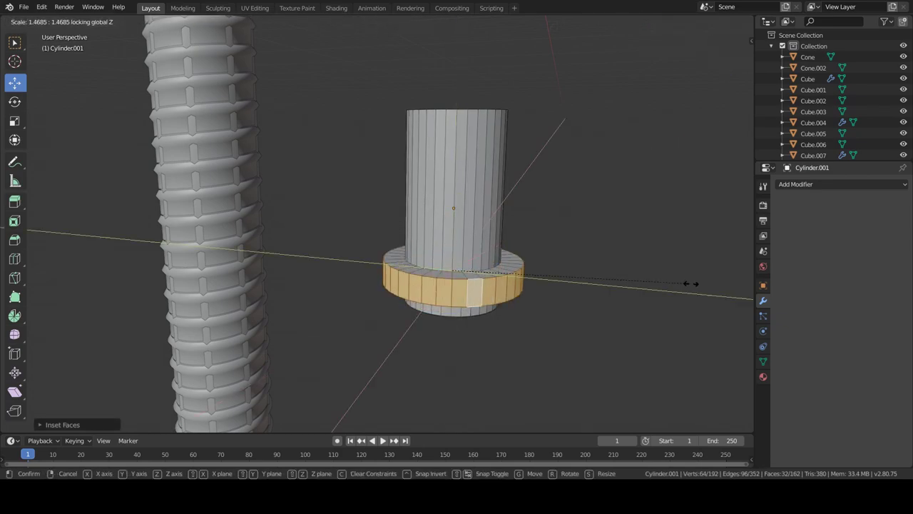
left_click(670, 280)
middle_click_drag(587, 227, 499, 257)
key("Tab")
Tilt the fitting on X and rotate it on Y so it meets the grip below the collar
scroll(414, 281, "down", 3)
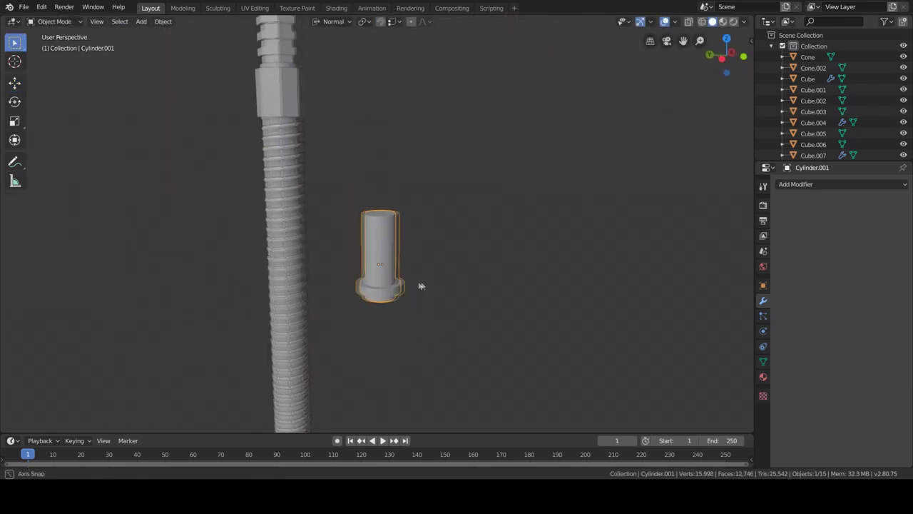
scroll(470, 283, "down", 2)
key("r")
key("x")
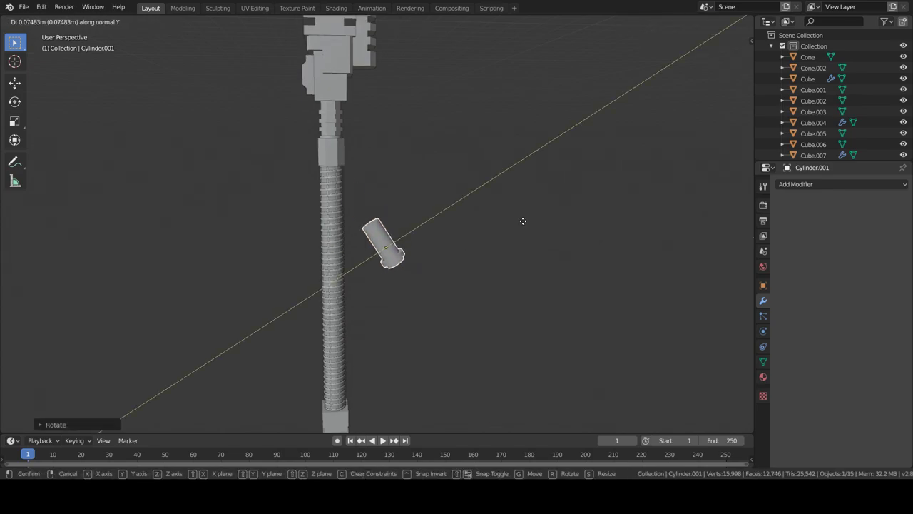
left_click(394, 247)
scroll(394, 246, "up", 4)
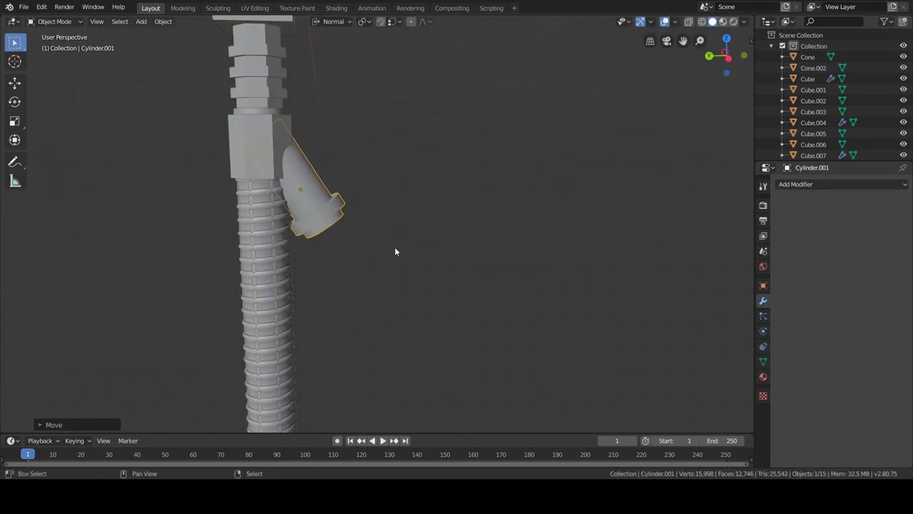
key("r")
key("y")
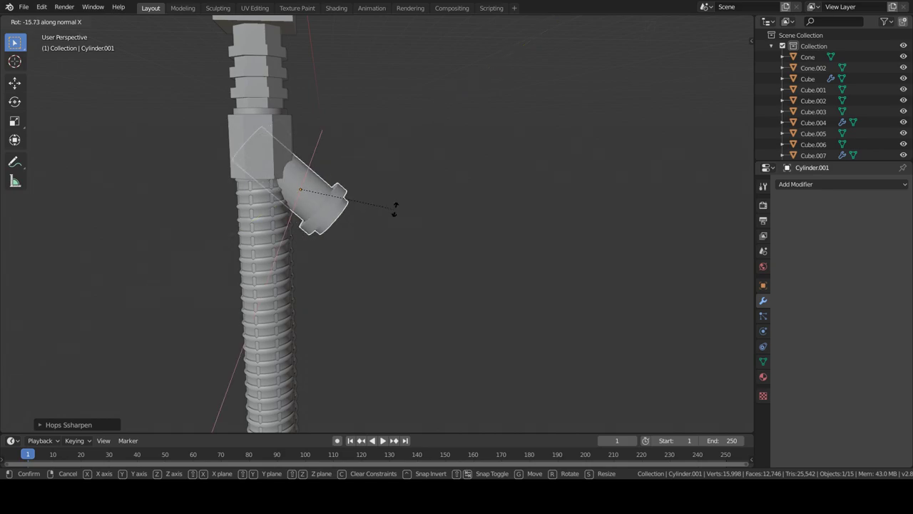
left_click(403, 200)
mouse_move(408, 202)
middle_mouse_down()
mouse_move(358, 180)
mouse_move(319, 263)
middle_mouse_up()
left_click(359, 180)
Inset a face on the Cube.004 neck block and extrude it out as a side block
key("Tab")
scroll(377, 223, "up", 3)
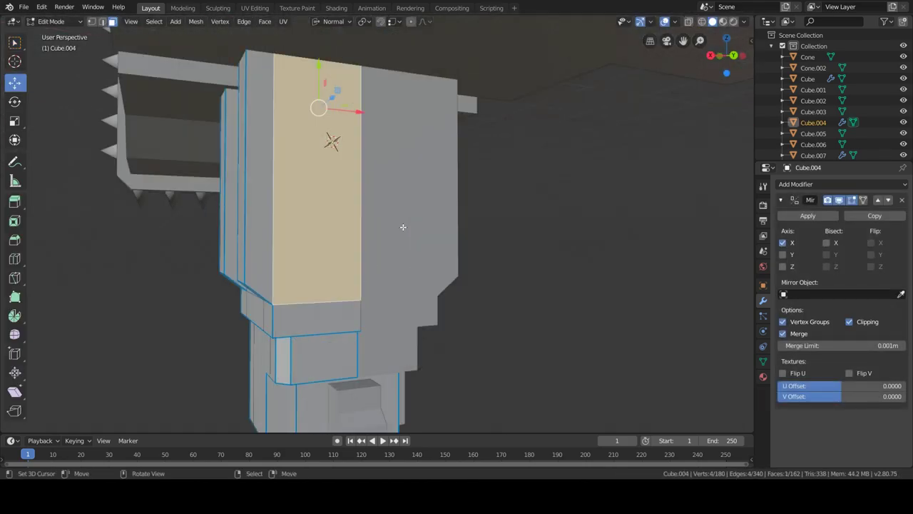
key("i")
key("s")
left_click(482, 234)
middle_click_drag(482, 233, 492, 171)
key("e")
left_click(493, 171)
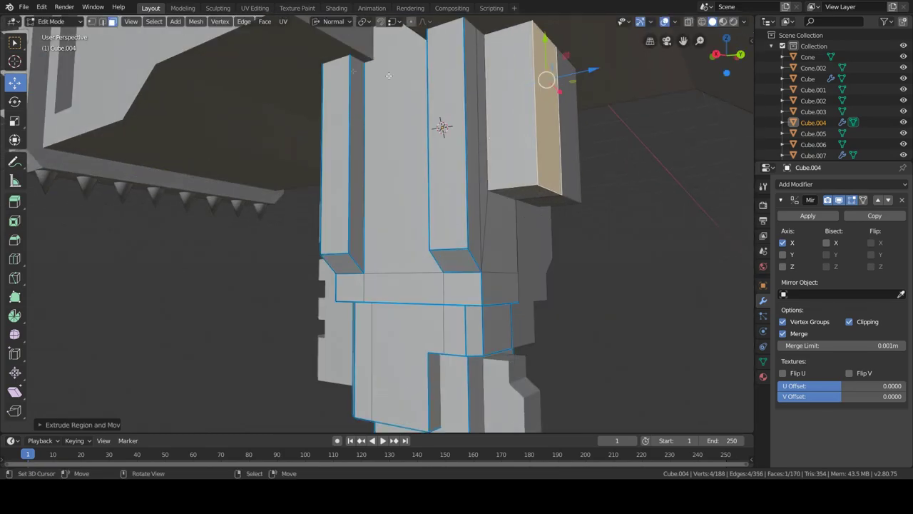
key("Tab")
mouse_move(477, 227)
middle_mouse_down()
mouse_move(372, 283)
mouse_move(367, 259)
middle_mouse_up()
scroll(372, 283, "down", 4)
scroll(343, 214, "up", 5)
Inset the round cap's top face and extrude the ring along its normal
left_click(313, 158)
scroll(326, 191, "up", 3)
key("KP_Decimal")
key("Tab")
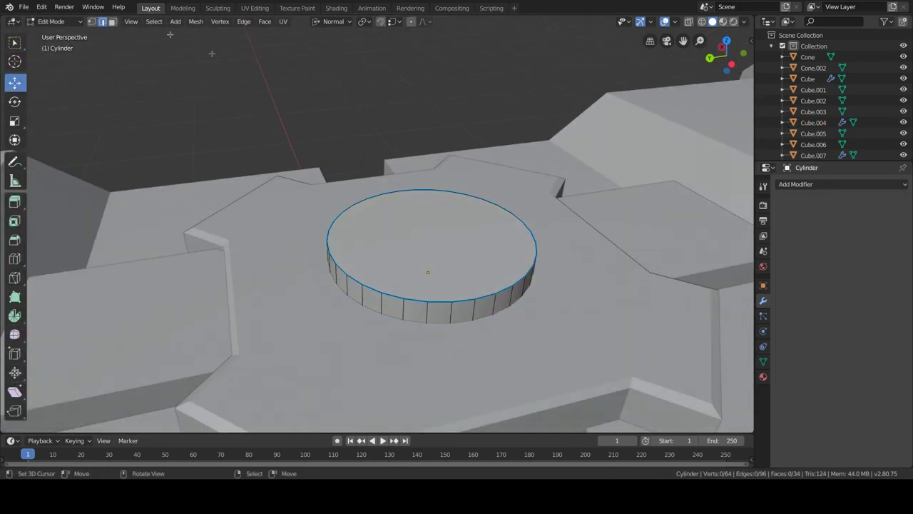
left_click(432, 239)
key("i")
left_click(528, 260)
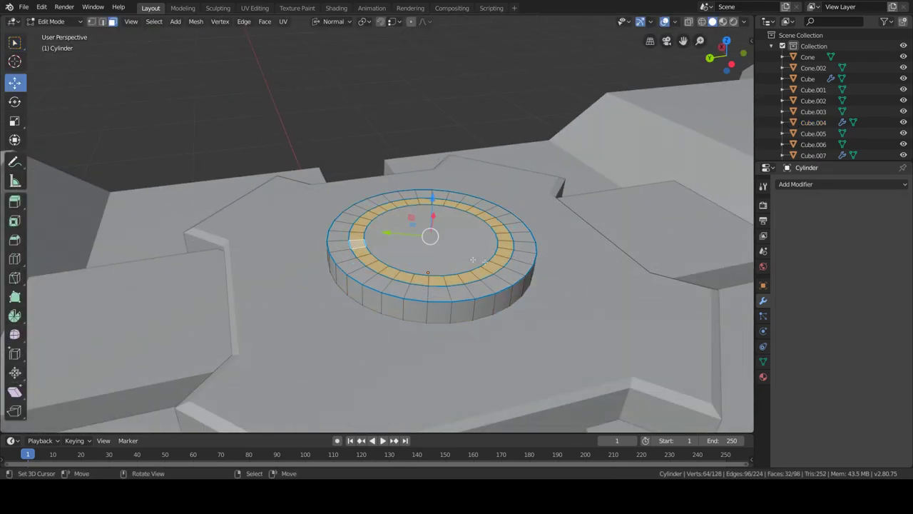
middle_click_drag(528, 260, 410, 286)
key("e")
left_click(410, 286)
key("Tab")
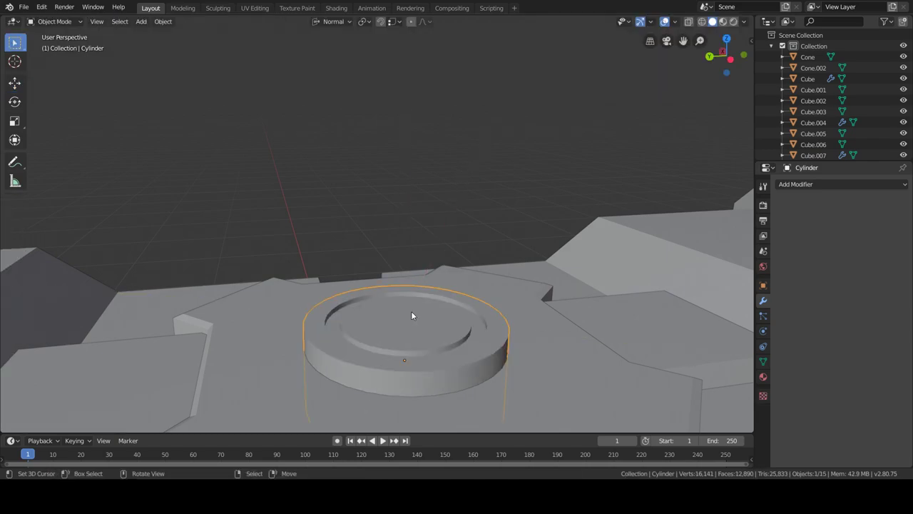
Select the Cube.003 centre block on the head and turn on snapping
left_click(411, 311)
scroll(411, 311, "down", 3)
scroll(420, 322, "down", 3)
middle_click_drag(426, 327, 377, 207)
left_click(377, 204)
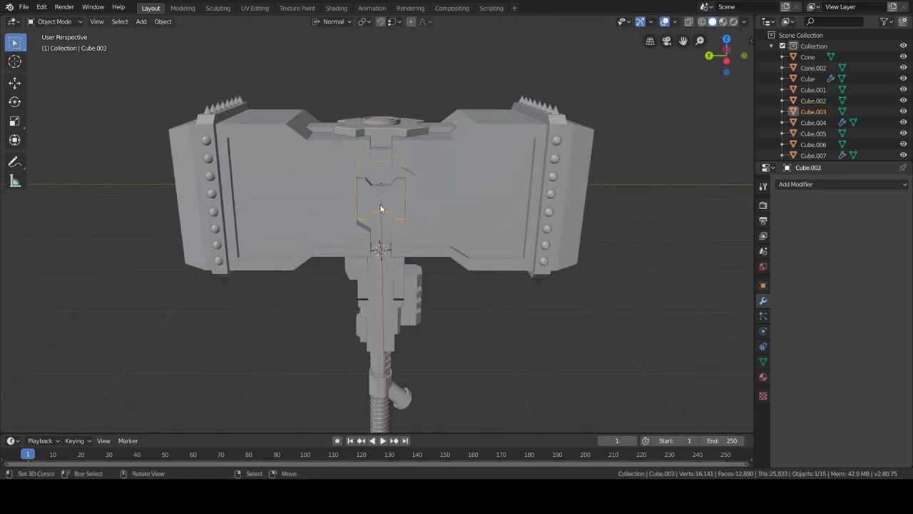
scroll(393, 257, "up", 5)
mouse_move(389, 277)
middle_mouse_down()
mouse_move(422, 264)
mouse_move(402, 91)
middle_mouse_up()
scroll(422, 264, "down", 4)
left_click(380, 22)
left_click(392, 21)
middle_click_drag(430, 211, 371, 285)
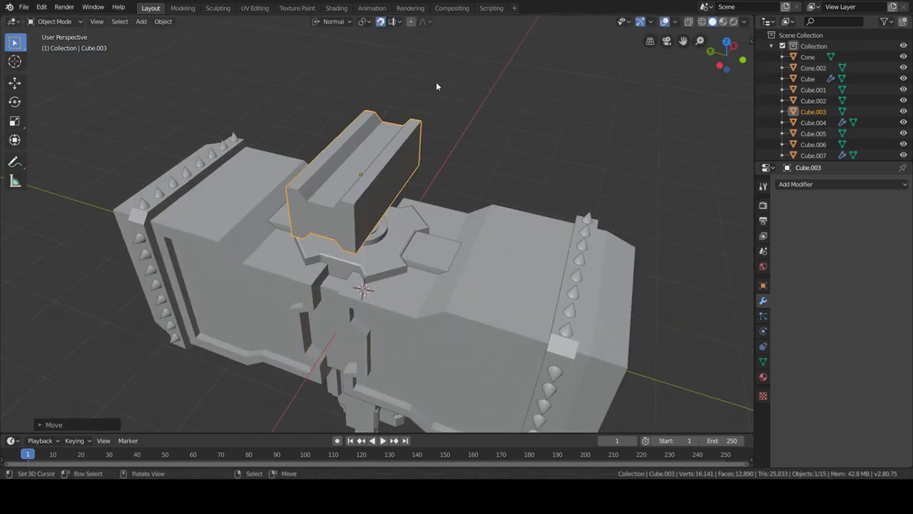
Loop cut Cube.003 down the middle and delete its right half in wireframe front view
key("Tab")
key("ctrl+r")
left_click(307, 136)
key("KP_1")
scroll(371, 335, "up", 3)
key("z")
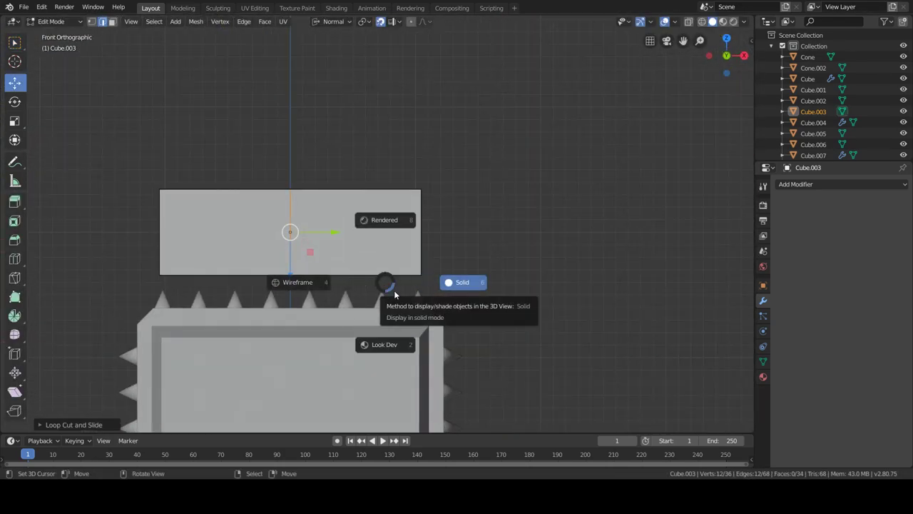
left_click(303, 286)
left_click(355, 190)
left_click(312, 109)
key("x")
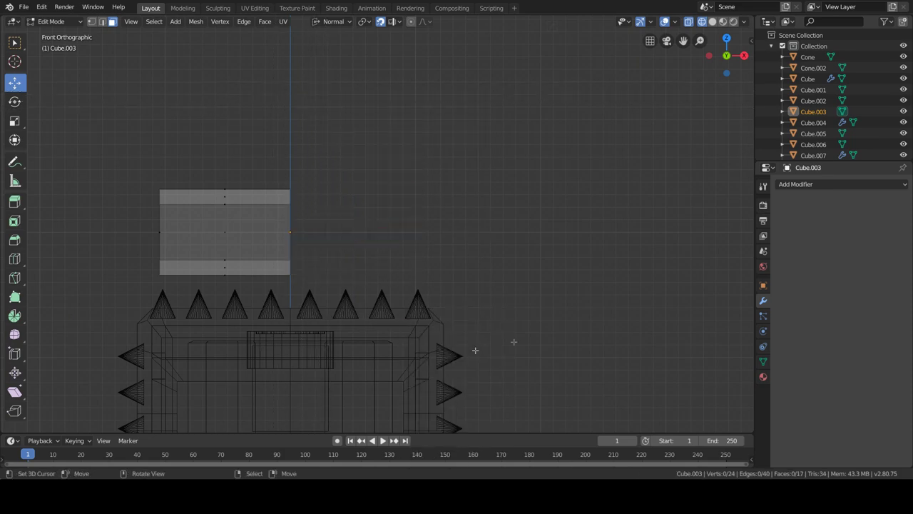
left_click(436, 352)
Add an X-axis Mirror modifier to Cube.003 to restore the symmetric block
left_click(842, 184)
left_click(688, 292)
mouse_move(357, 285)
middle_mouse_down()
mouse_move(299, 349)
mouse_move(479, 274)
middle_mouse_up()
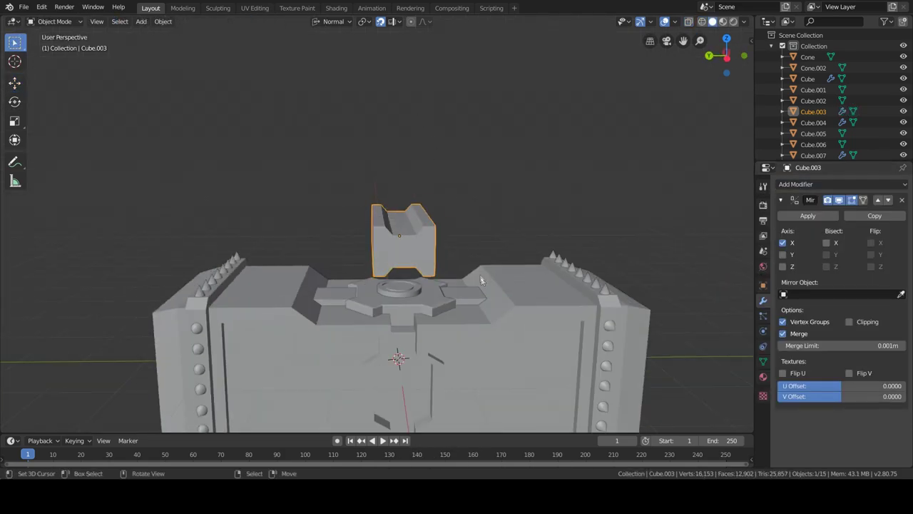
key("Tab")
scroll(448, 261, "up", 2)
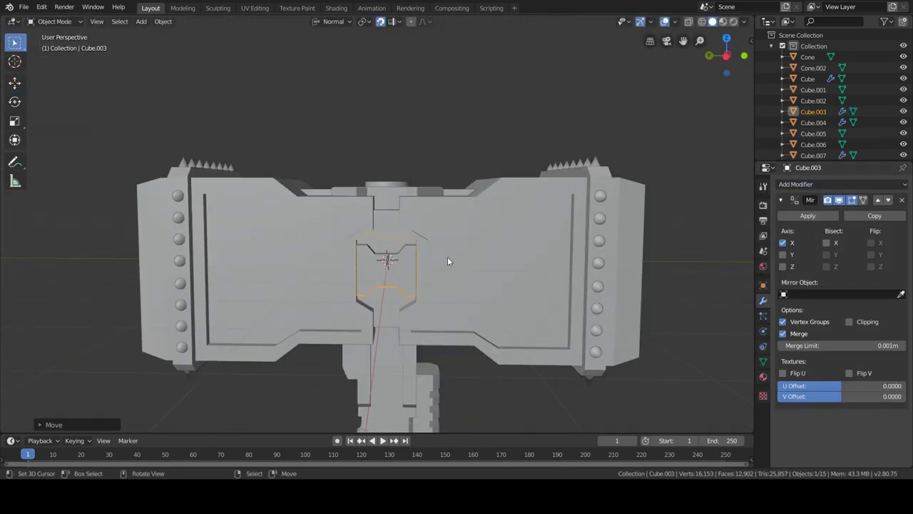
scroll(447, 261, "up", 1)
scroll(447, 261, "up", 2)
key("shift+a")
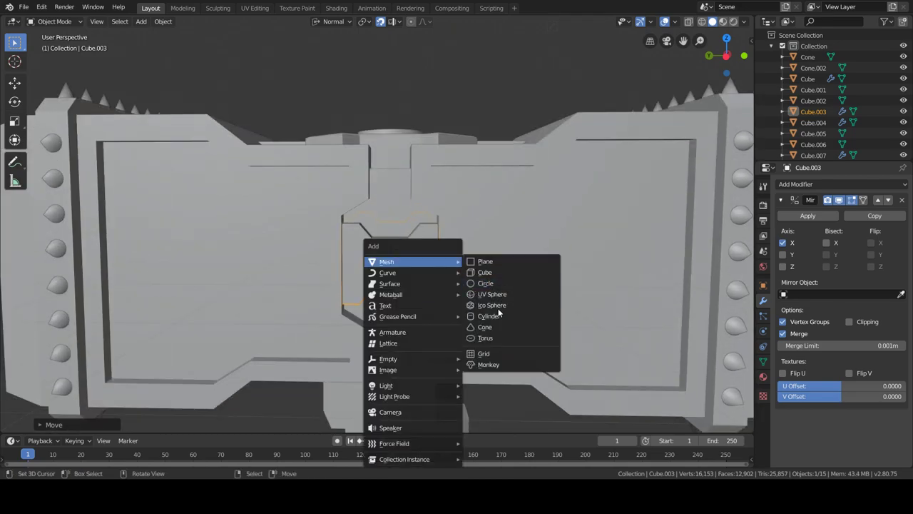
Add a cylinder rotated on X, flatten it along Y into the head, and sharpen its edges
left_click(498, 313)
key("r")
key("x")
key("Return")
key("s")
key("Return")
middle_click_drag(484, 316, 465, 323)
key("s")
key("y")
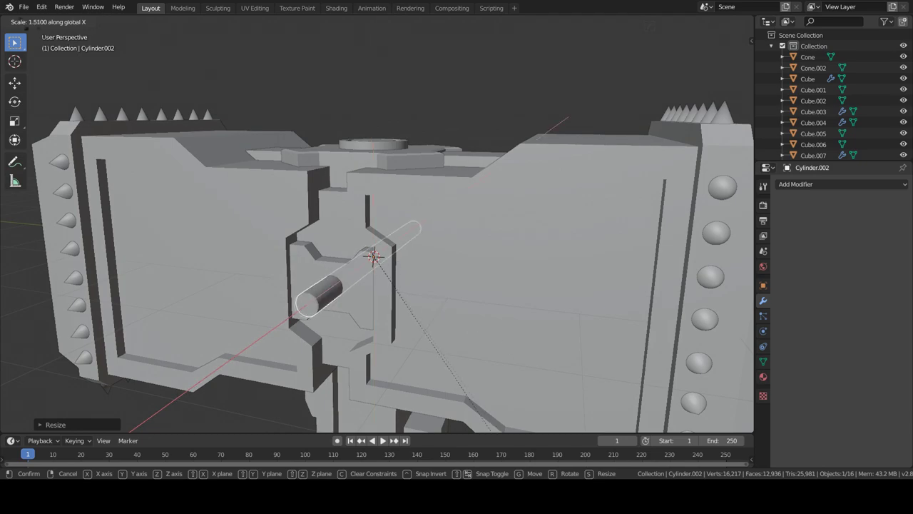
left_click(412, 215)
key("q")
left_click(418, 251)
Select the handle's collar block, then inset its side face and flatten it
mouse_move(409, 330)
middle_mouse_down()
mouse_move(403, 337)
mouse_move(372, 250)
mouse_move(384, 364)
mouse_move(356, 331)
mouse_move(576, 351)
middle_mouse_up()
scroll(391, 305, "up", 2)
left_click(391, 306)
scroll(391, 331, "up", 2)
key("shift+s")
left_click(396, 365)
key("Tab")
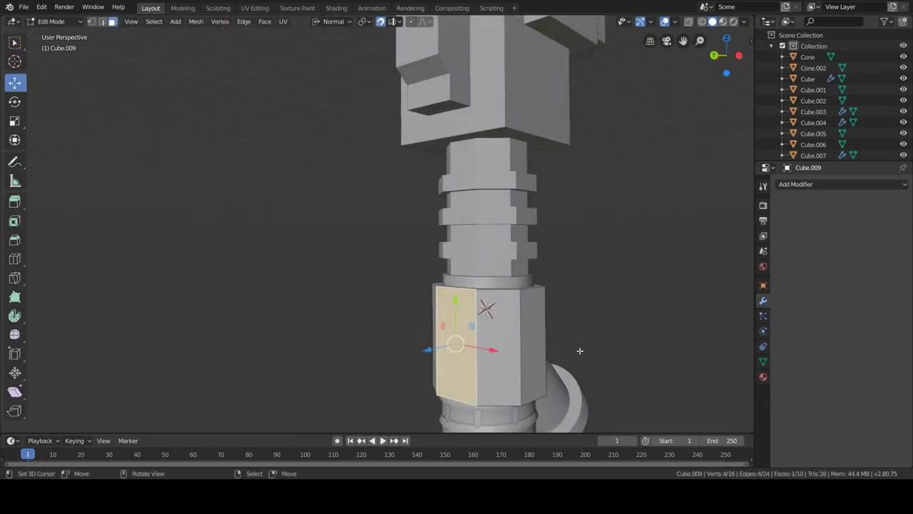
key("i")
left_click(565, 353)
key("s")
key("z")
key("z")
left_click(542, 358)
Reset the transform orientation to Global and extrude the collar's side face into a small block
key("g")
key("Return")
left_click(333, 21)
left_click(325, 54)
middle_click_drag(343, 228, 380, 247)
key("e")
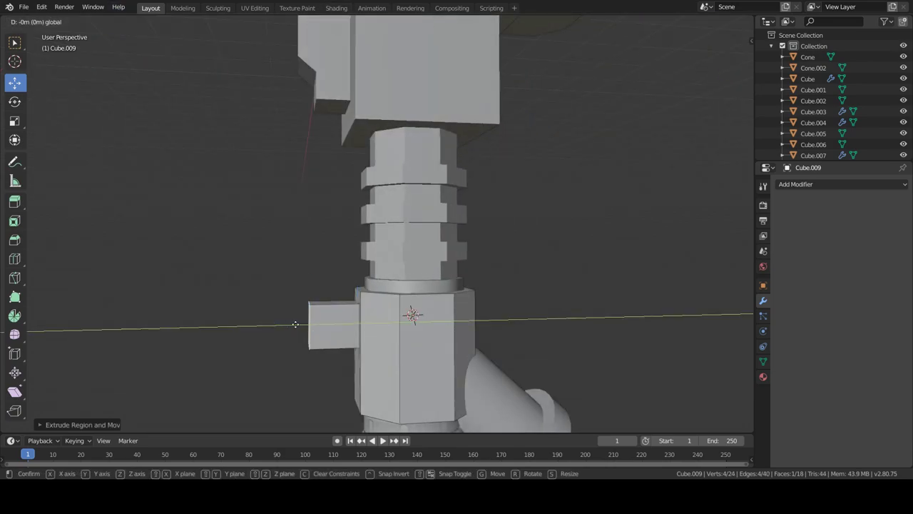
left_click(369, 325)
Bevel the top outer edge of the extruded block
mouse_move(369, 326)
middle_mouse_down()
mouse_move(400, 357)
mouse_move(353, 307)
middle_mouse_up()
left_click(353, 306)
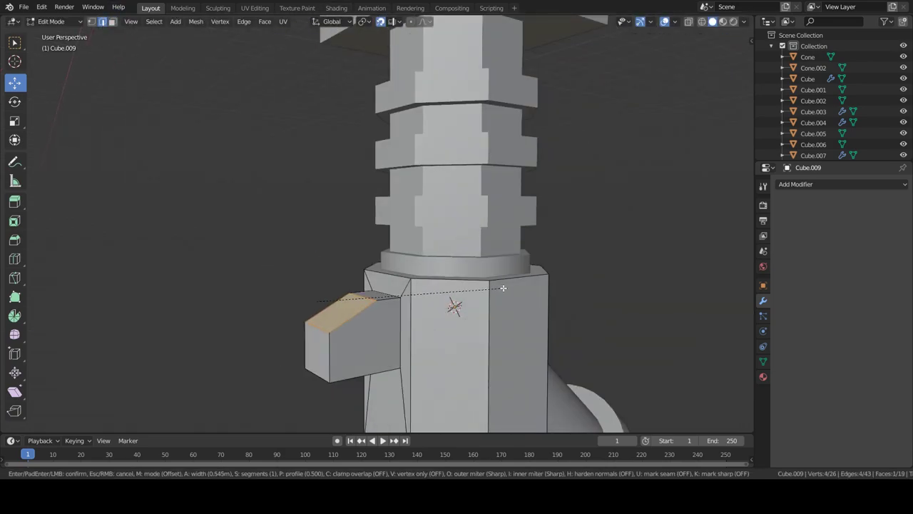
left_click_drag(314, 292, 315, 293)
key("Tab")
scroll(322, 304, "down", 5)
middle_click_drag(322, 303, 329, 262)
scroll(330, 262, "up", 6)
key("Tab")
Snap the 3D cursor to the block's selected outer face and return to Object Mode
key("shift+s")
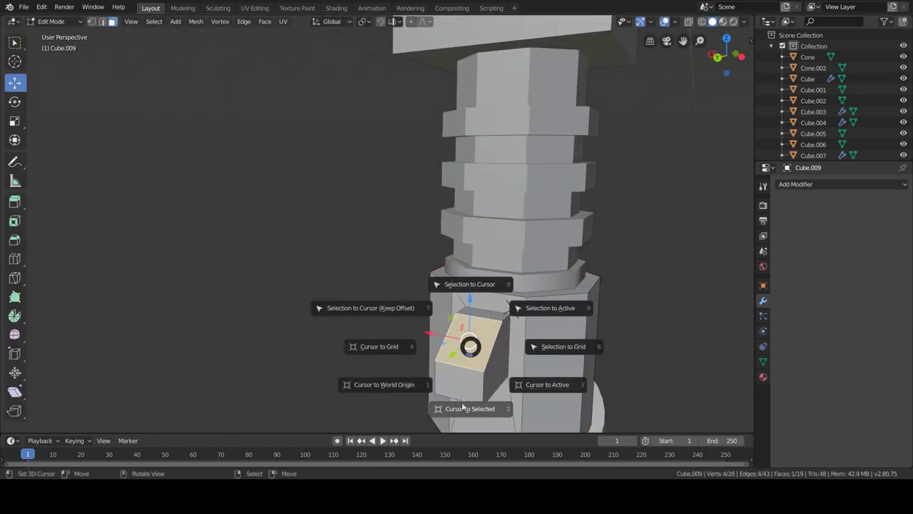
left_click(468, 405)
key("Tab")
scroll(318, 319, "down", 5)
middle_click_drag(318, 320, 312, 270)
key("shift+a")
mouse_move(314, 267)
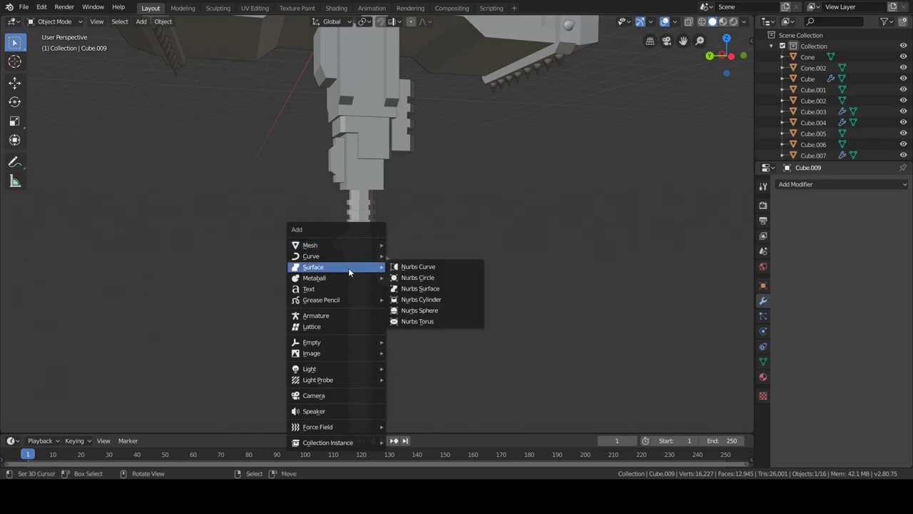
Add a bezier curve at the 3D cursor and adjust its first handle and point
left_click(409, 255)
scroll(359, 262, "up", 4)
key("Tab")
left_click(248, 256)
mouse_move(241, 347)
middle_mouse_down()
mouse_move(516, 295)
mouse_move(307, 353)
middle_mouse_up()
left_click(516, 296)
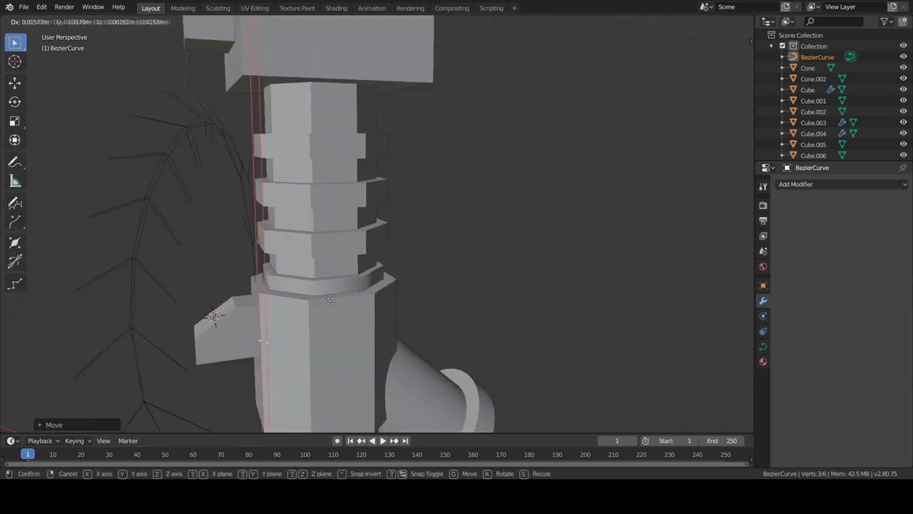
scroll(307, 352, "up", 3)
key("g")
left_click(398, 329)
middle_click_drag(398, 329, 356, 312)
scroll(335, 306, "down", 4)
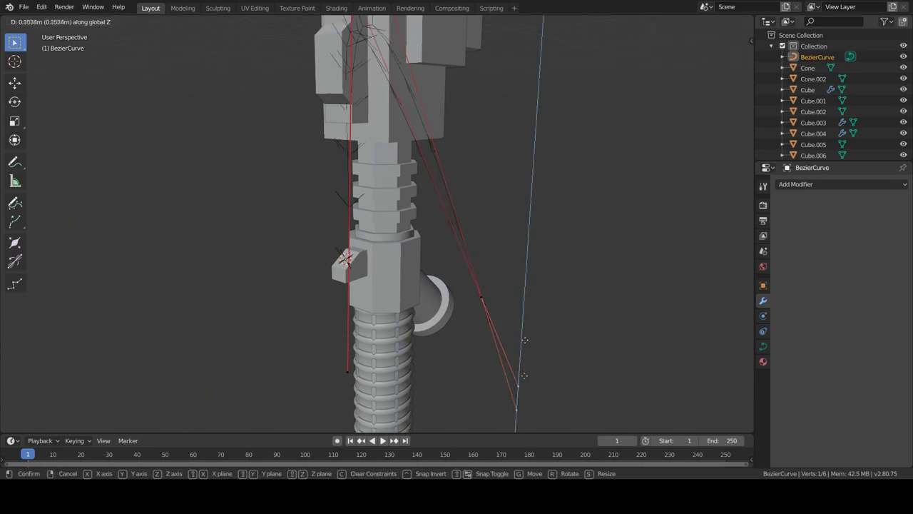
Move curve points up along the handle toward the hammer head
key("g")
left_click(499, 321)
middle_click_drag(499, 321, 414, 278)
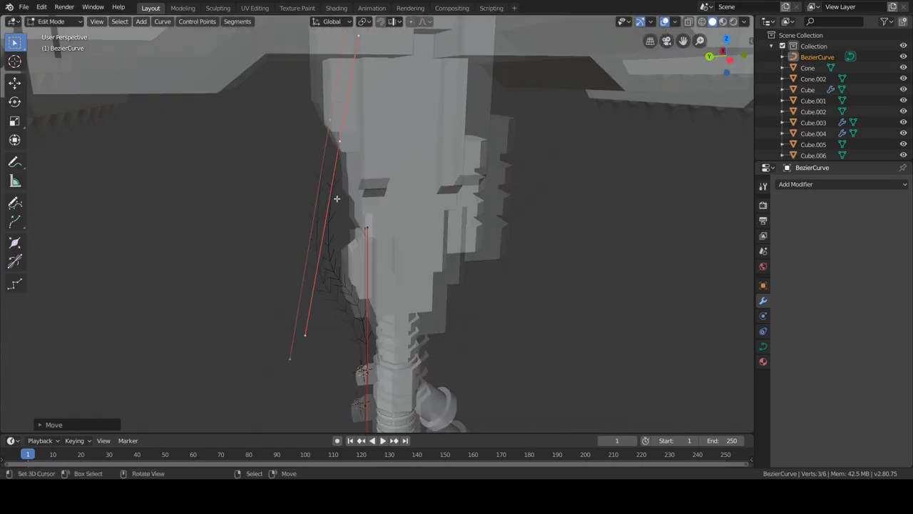
scroll(408, 273, "up", 3)
left_click(515, 334)
mouse_move(515, 334)
middle_mouse_down()
mouse_move(369, 351)
mouse_move(462, 275)
middle_mouse_up()
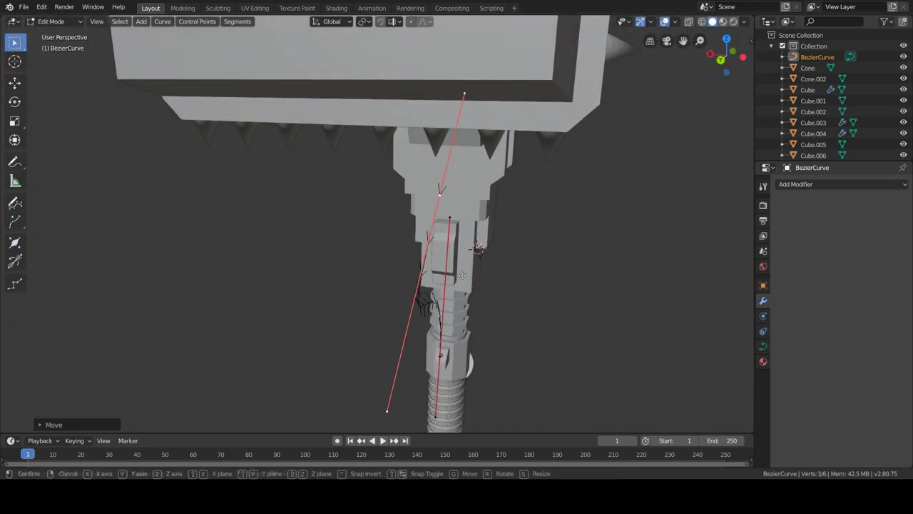
middle_click_drag(550, 294, 288, 338)
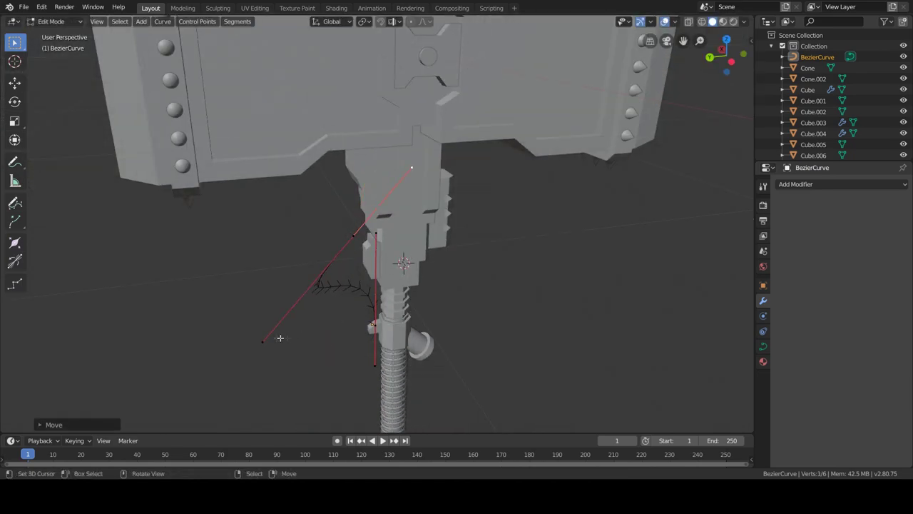
left_click(440, 253)
mouse_move(440, 253)
middle_mouse_down()
mouse_move(456, 306)
mouse_move(389, 276)
middle_mouse_up()
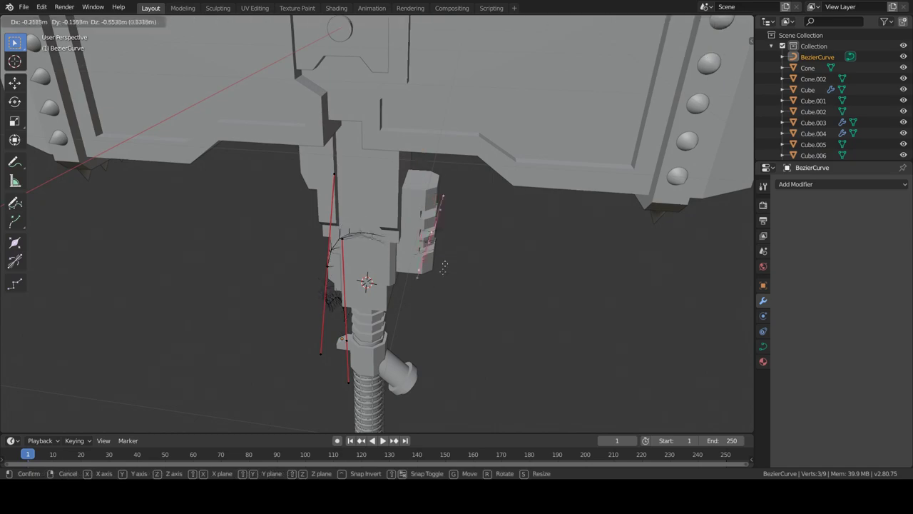
left_click(446, 252)
middle_click_drag(445, 252, 395, 301)
Reposition the cable's end control point and handles under the spiked head
left_click(390, 297)
key("g")
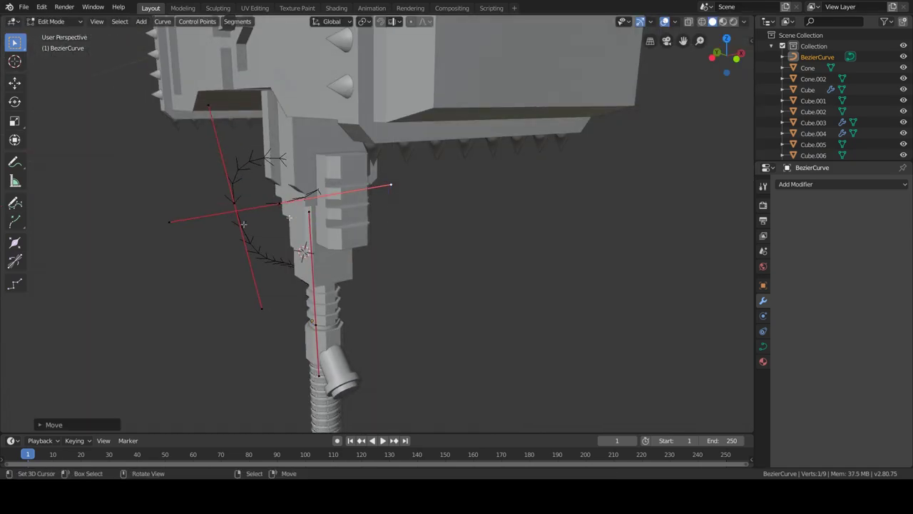
left_click(331, 222)
middle_click_drag(330, 222, 442, 187)
left_click(448, 180)
key("g")
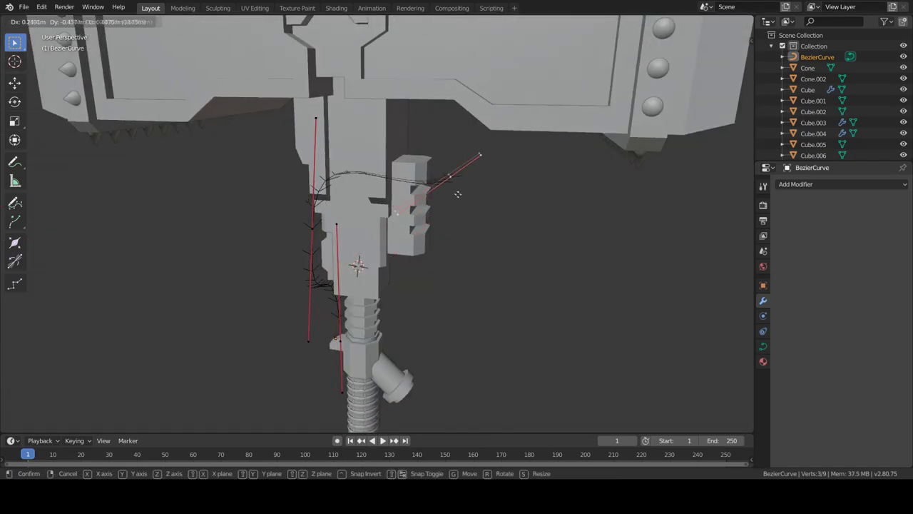
scroll(453, 153, "up", 5)
middle_click_drag(420, 219, 214, 285)
left_click(215, 285)
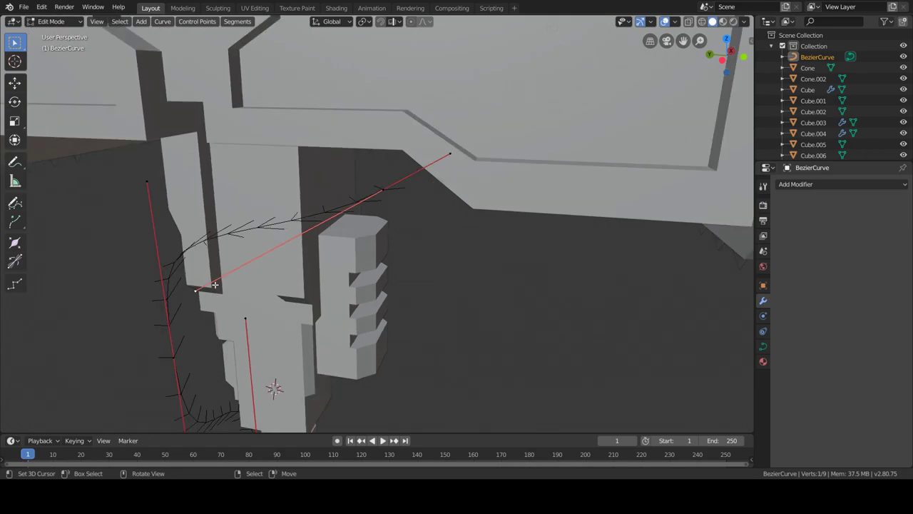
left_click(254, 388)
middle_click_drag(254, 387, 417, 206)
Refine the remaining curve points, including an X-constrained move, along the cable route
key("g")
key("x")
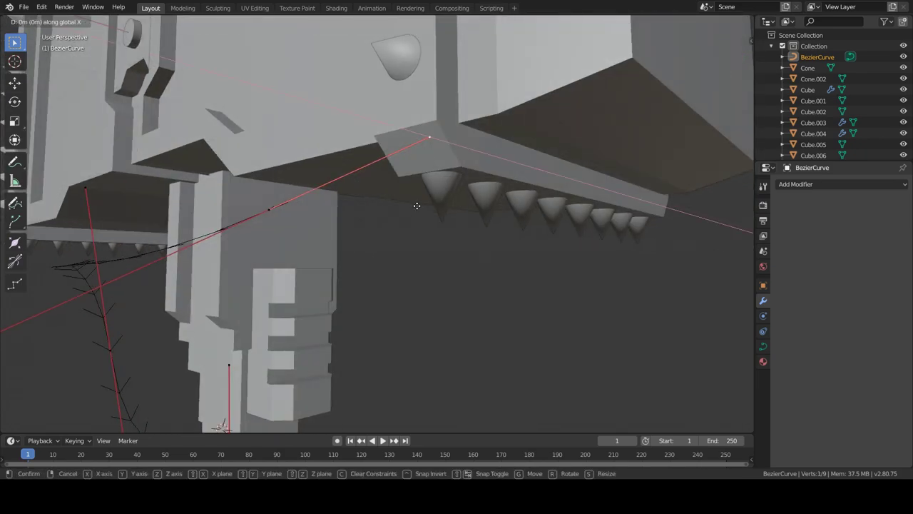
middle_click_drag(320, 234, 390, 193)
key("g")
mouse_move(401, 158)
middle_mouse_down()
mouse_move(430, 207)
mouse_move(430, 197)
middle_mouse_up()
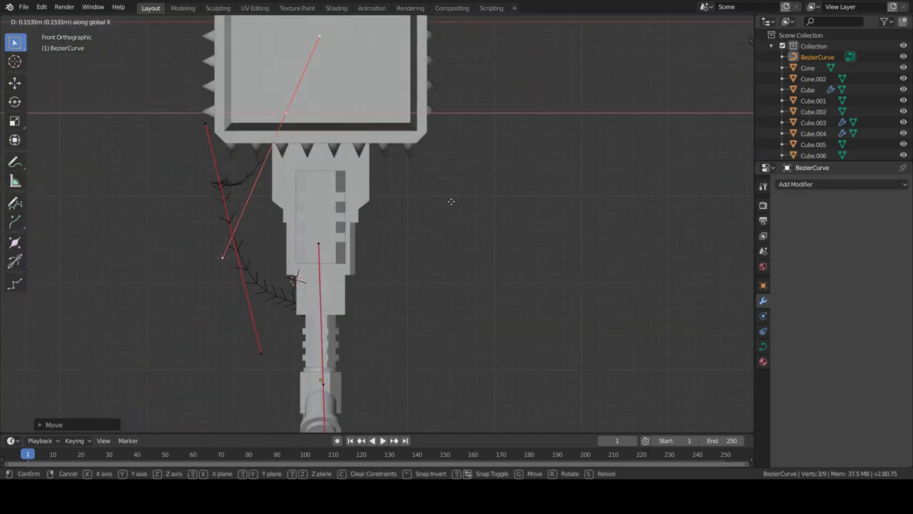
left_click_drag(236, 182, 278, 193)
middle_click_drag(278, 192, 374, 242)
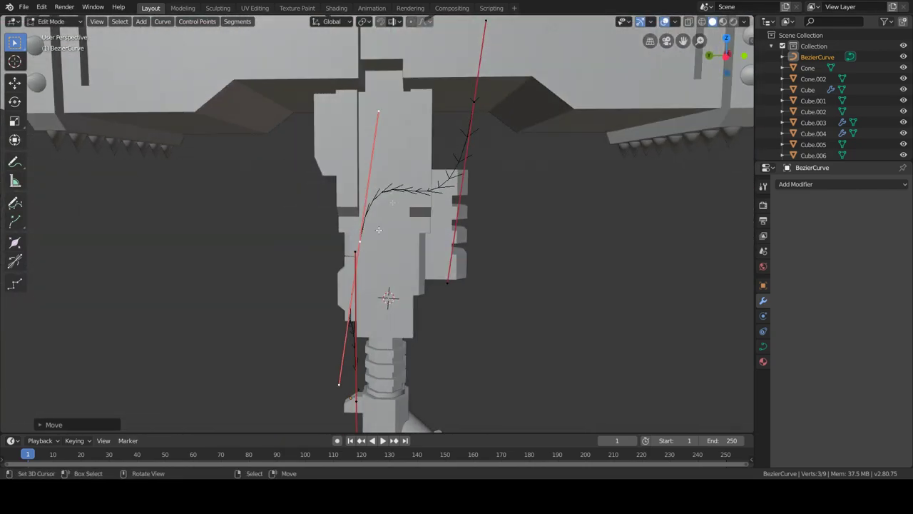
key("g")
left_click(388, 135)
middle_click_drag(389, 135, 463, 228)
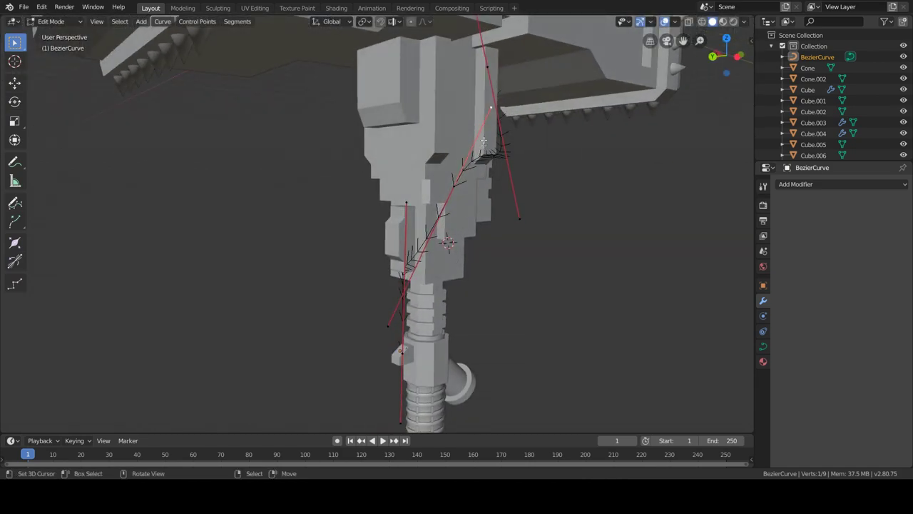
Nudge the final curve point vertically along Z into place
key("g")
key("z")
left_click(451, 187)
key("g")
key("z")
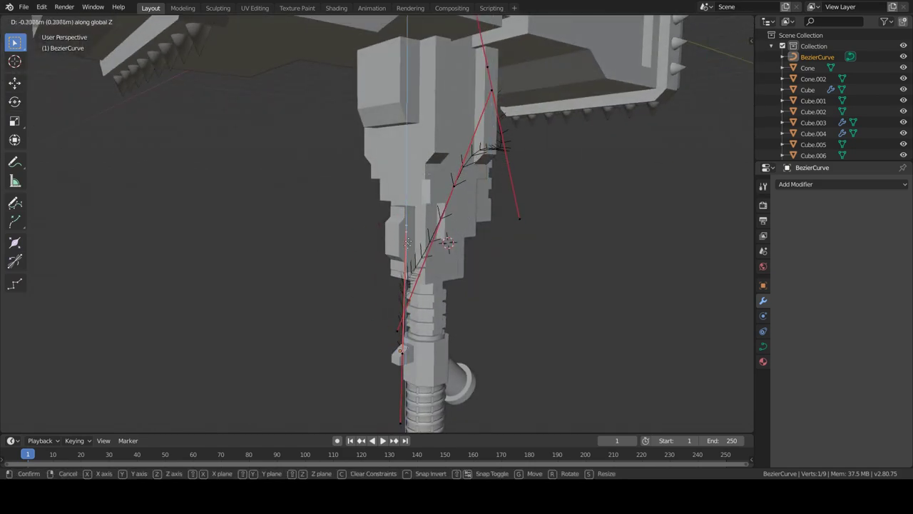
left_click(428, 236)
Give the curve a round bevel thickness with Hard Ops in Object Mode
key("Tab")
key("q")
left_click(458, 289)
scroll(446, 286, "down", 5)
middle_click_drag(447, 286, 407, 214)
In the Shading workspace with Rendered view, set the world to Environment Texture adams_place_bridge_8k.hdr
left_click(336, 8)
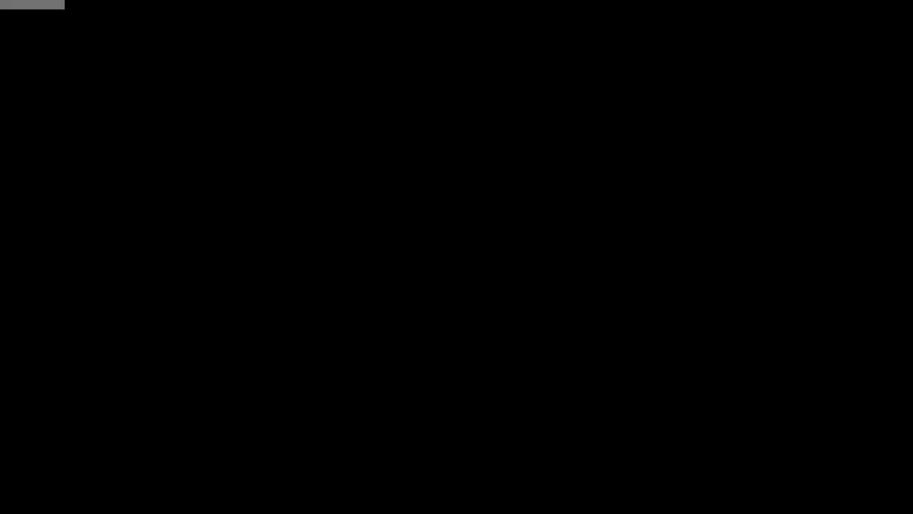
scroll(477, 187, "up", 2)
left_click(732, 21)
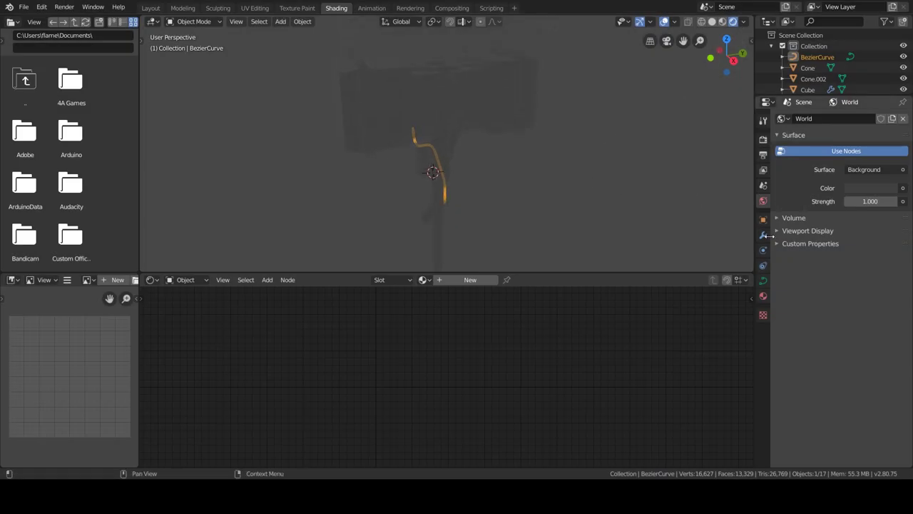
left_click(902, 188)
left_click(741, 235)
left_click(891, 202)
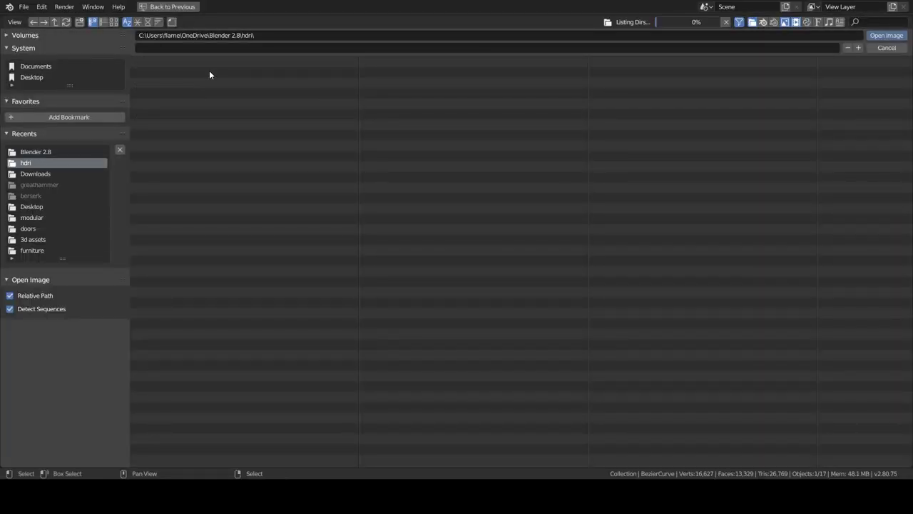
left_click(209, 70)
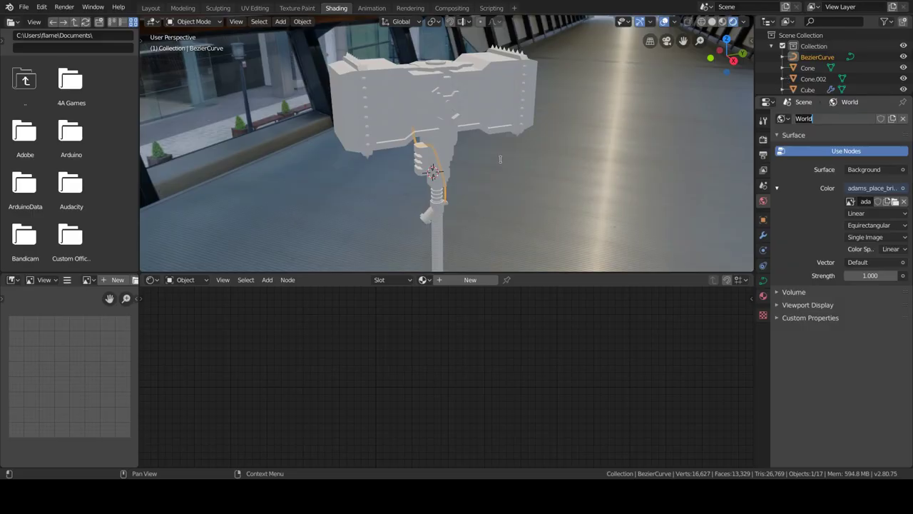
Orbit around the hammer to view it looking down the bridge corridor
mouse_move(539, 175)
middle_mouse_down()
mouse_move(448, 169)
mouse_move(472, 183)
middle_mouse_up()
key("a")
key("alt+a")
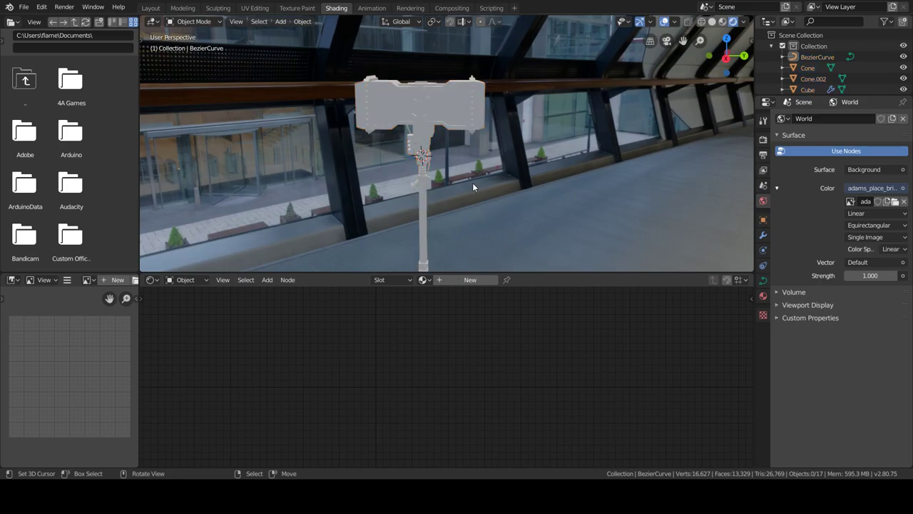
middle_click_drag(472, 182, 578, 177)
mouse_move(478, 204)
middle_mouse_down()
mouse_move(633, 203)
mouse_move(636, 155)
mouse_move(516, 163)
mouse_move(485, 189)
mouse_move(263, 202)
mouse_move(225, 226)
mouse_move(259, 233)
mouse_move(306, 214)
middle_mouse_up()
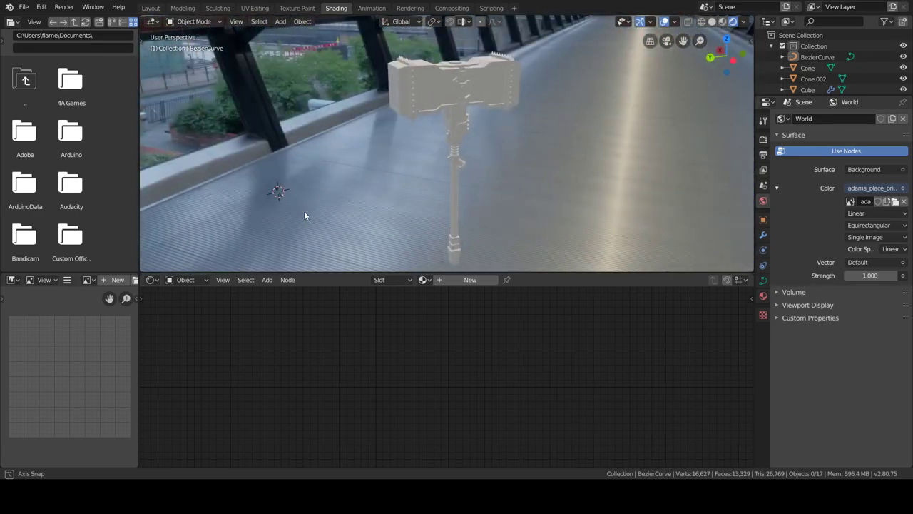